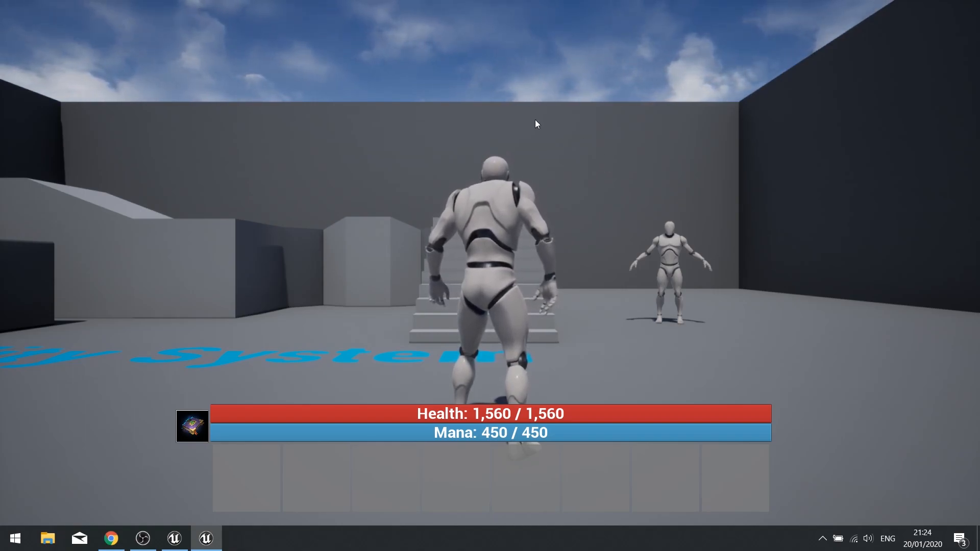
# Try the running game's action bar: put the fire spell in the first slot, target the dummy and cast it
pyautogui.click(196, 427)
pyautogui.moveTo(77, 98)
pyautogui.mouseDown()
pyautogui.moveTo(191, 144)
pyautogui.moveTo(260, 472)
pyautogui.mouseUp()
pyautogui.click(196, 427)
pyautogui.click(663, 266)
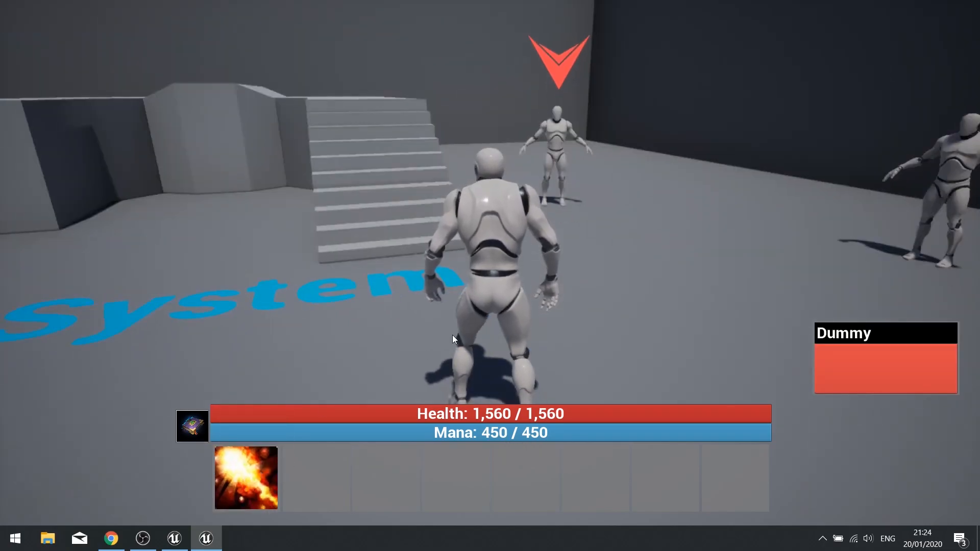
pyautogui.click(265, 470)
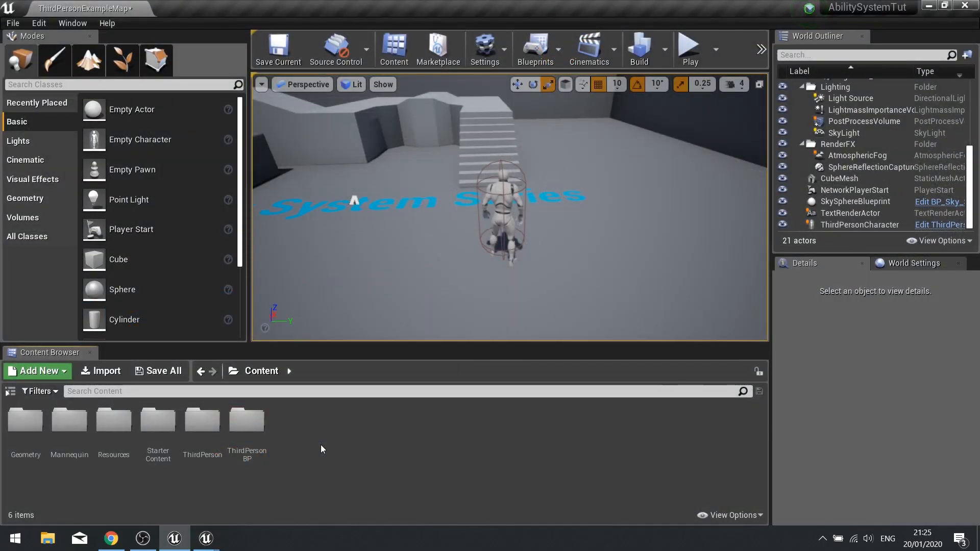
# Examine the animations and icons supplied in the project's Resources folder
pyautogui.doubleClick(123, 436)
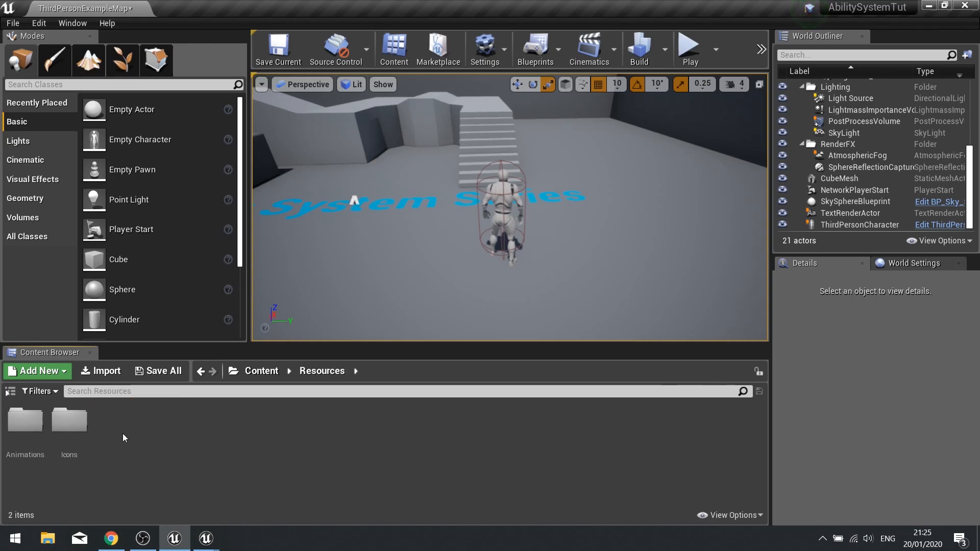
pyautogui.doubleClick(31, 428)
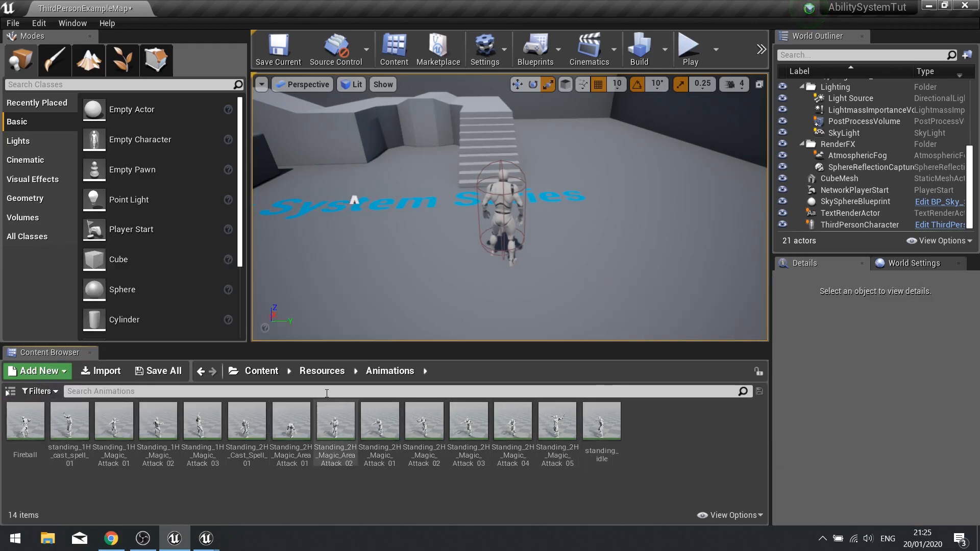
pyautogui.click(322, 370)
pyautogui.doubleClick(84, 425)
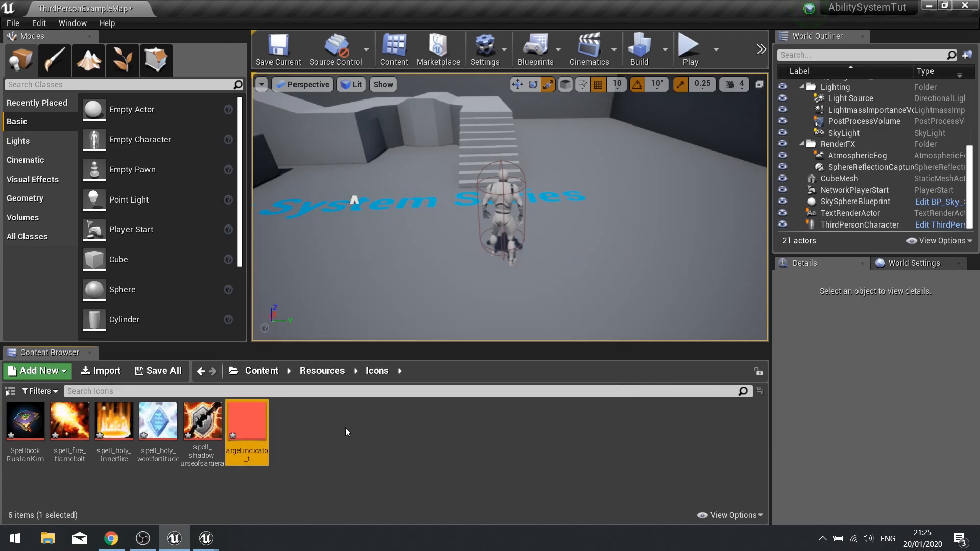
pyautogui.click(320, 371)
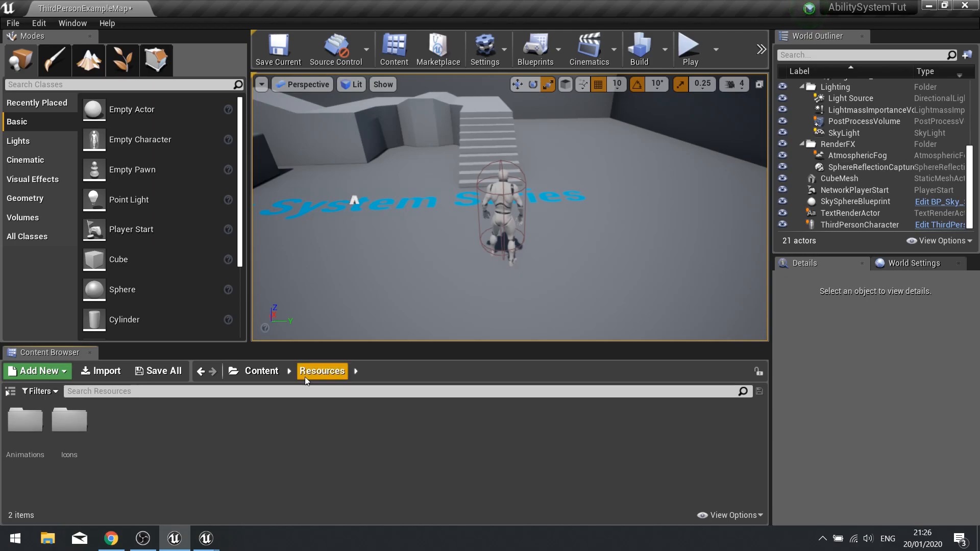
# Create a folder named AbilitySystem in the root Content folder
pyautogui.click(262, 371)
pyautogui.rightClick(307, 437)
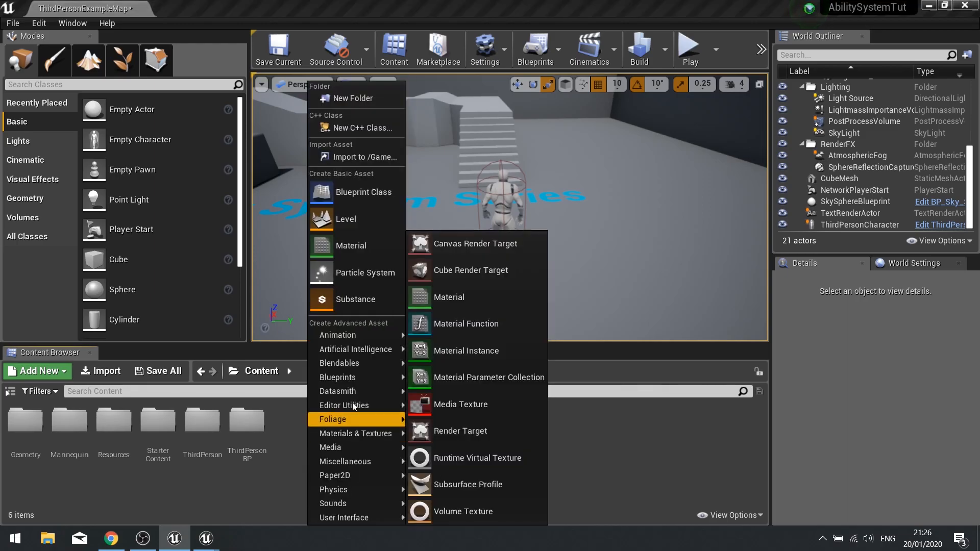
pyautogui.click(339, 99)
pyautogui.write('Ability')
pyautogui.write('System')
pyautogui.press('Return')
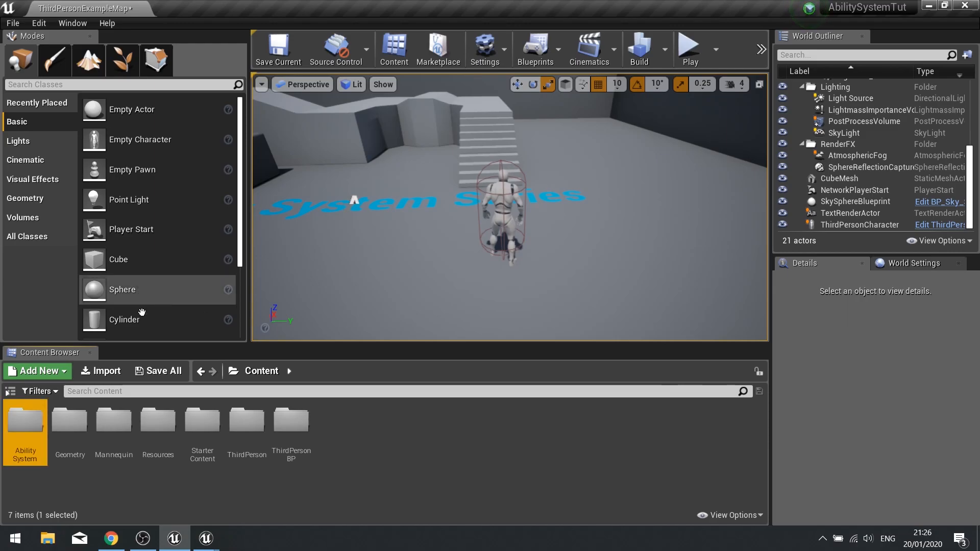
# Create a subfolder named UI inside the AbilitySystem folder
pyautogui.doubleClick(35, 425)
pyautogui.rightClick(130, 427)
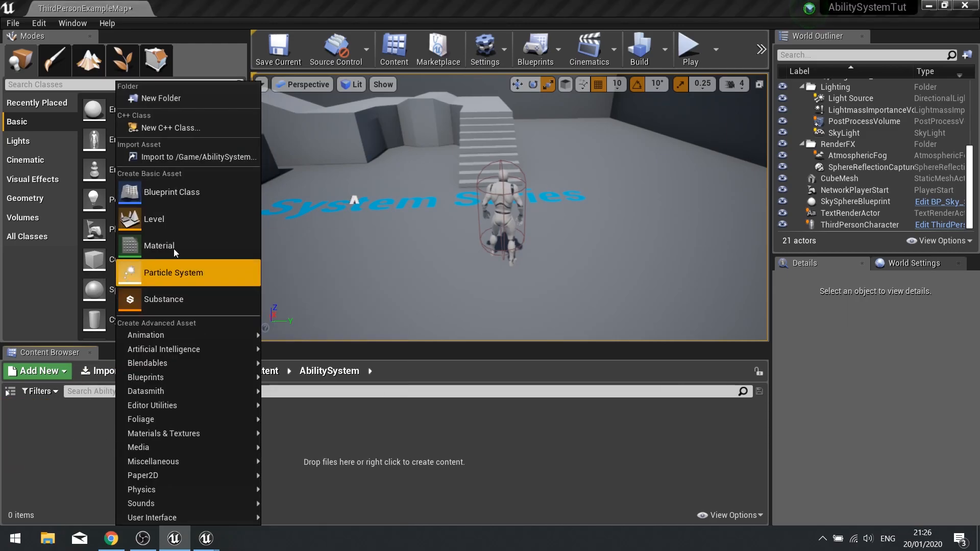
pyautogui.click(162, 99)
pyautogui.write('UI')
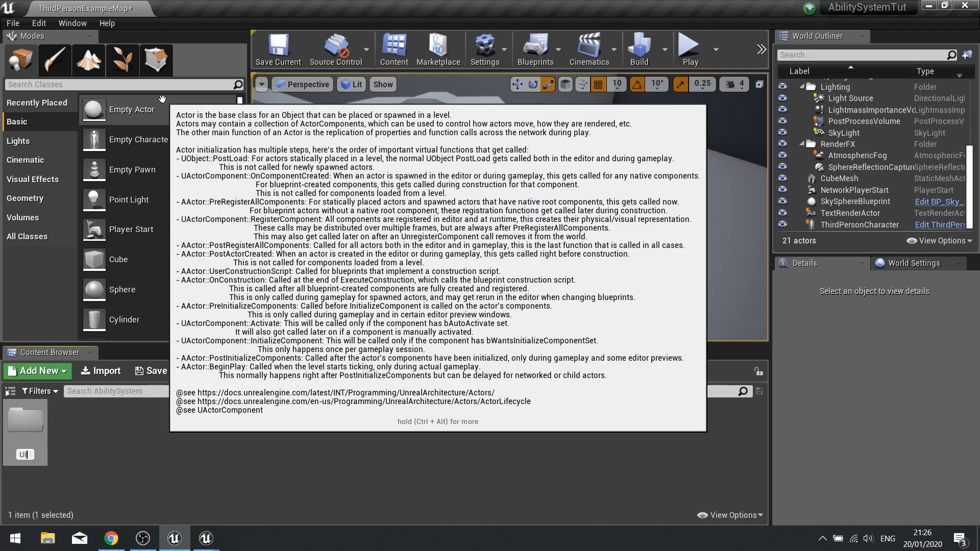
pyautogui.press('Return')
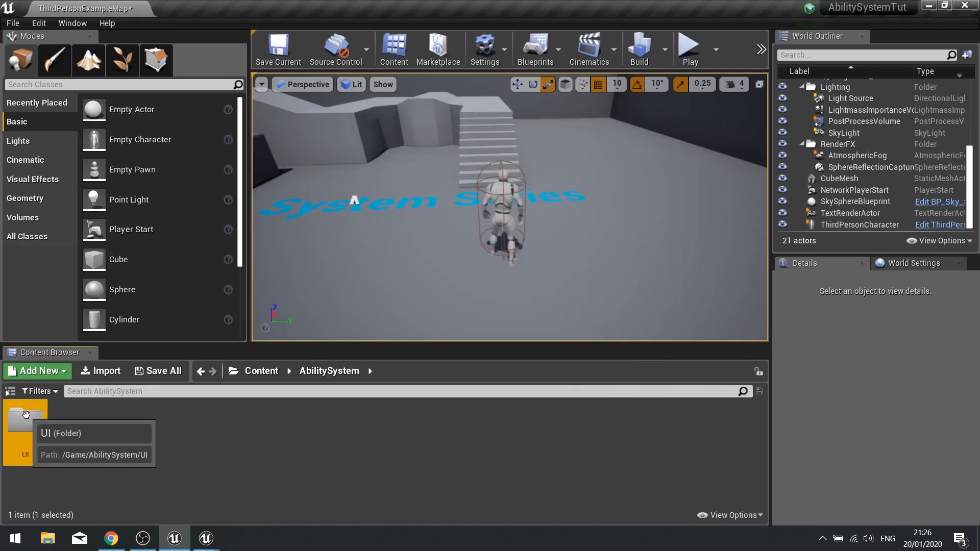
# Create a subfolder named ActionBarUI inside the UI folder
pyautogui.doubleClick(26, 423)
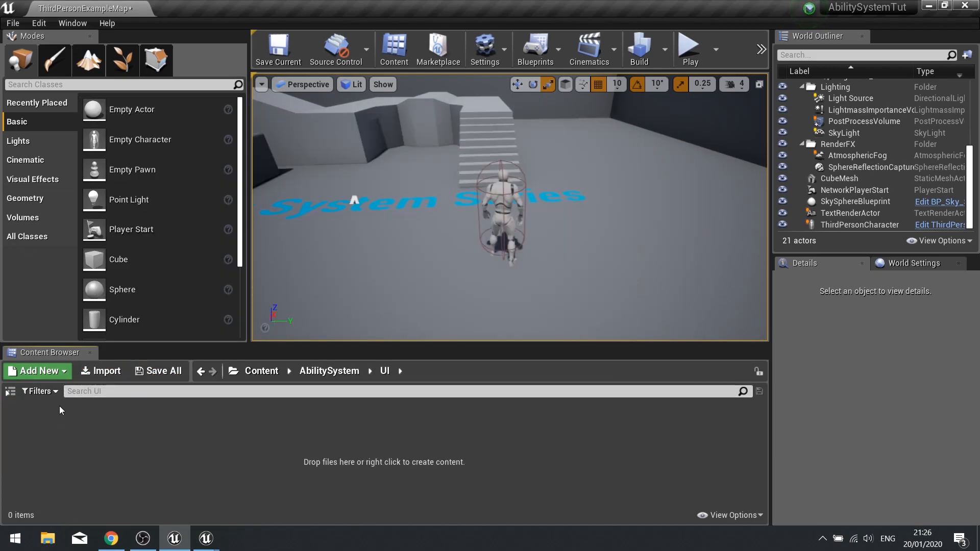
pyautogui.rightClick(55, 418)
pyautogui.click(102, 102)
pyautogui.write('ActionBarUI')
pyautogui.press('Return')
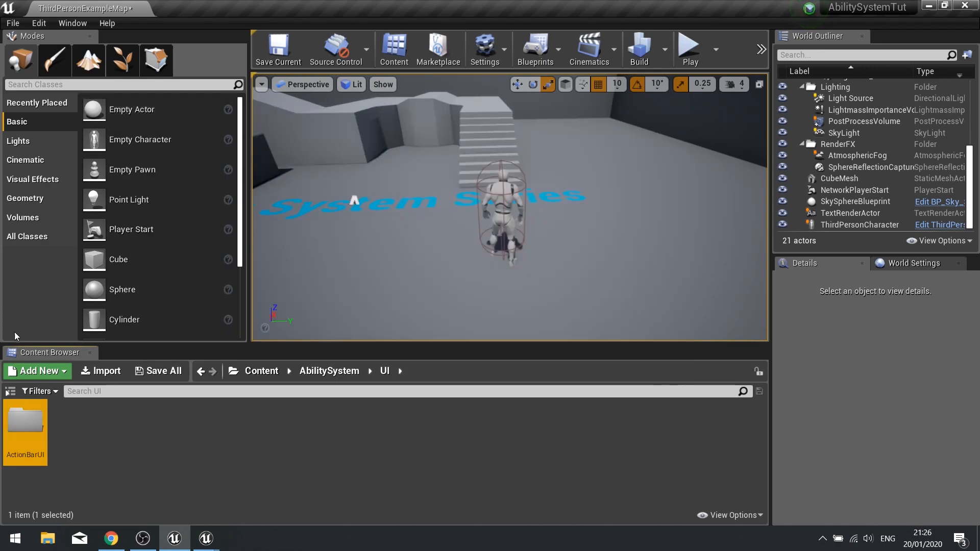
# Create a Widget Blueprint named ActionBar_UI inside the ActionBarUI folder
pyautogui.doubleClick(44, 430)
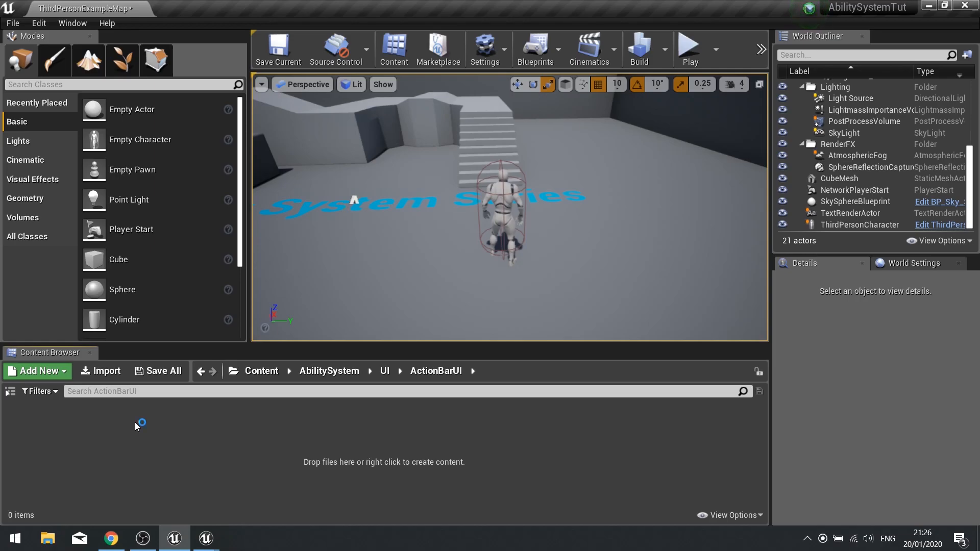
pyautogui.click(66, 370)
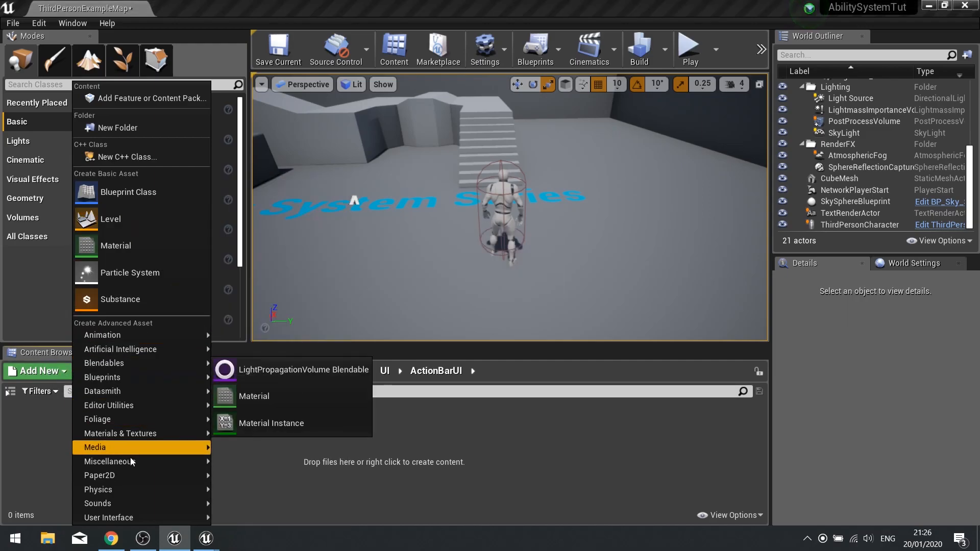
pyautogui.moveTo(128, 516)
pyautogui.click(254, 512)
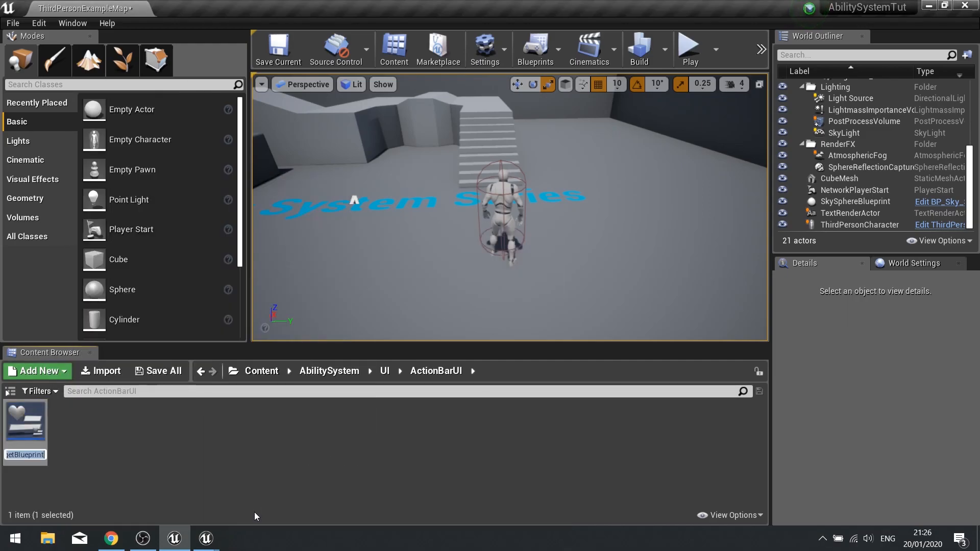
pyautogui.write('ActionBar_')
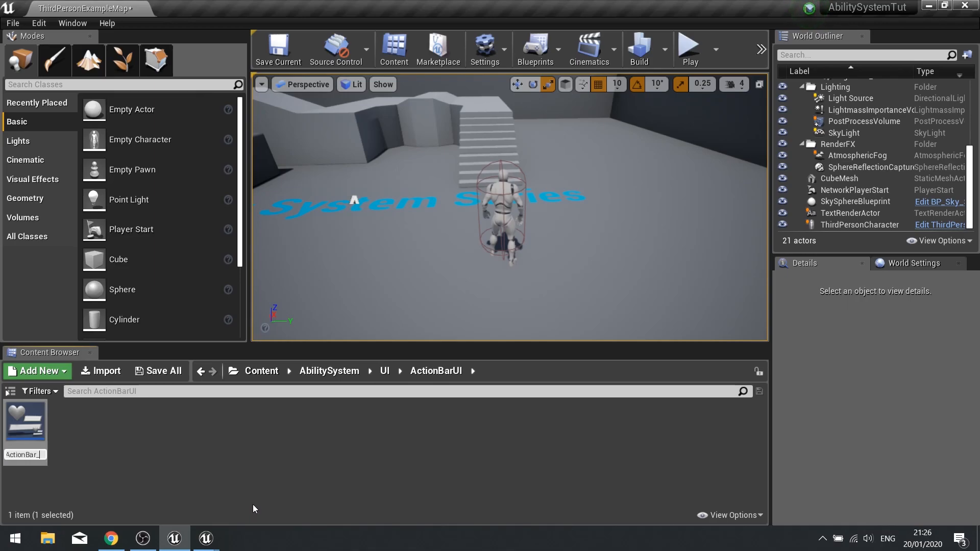
pyautogui.write('UI')
pyautogui.press('Return')
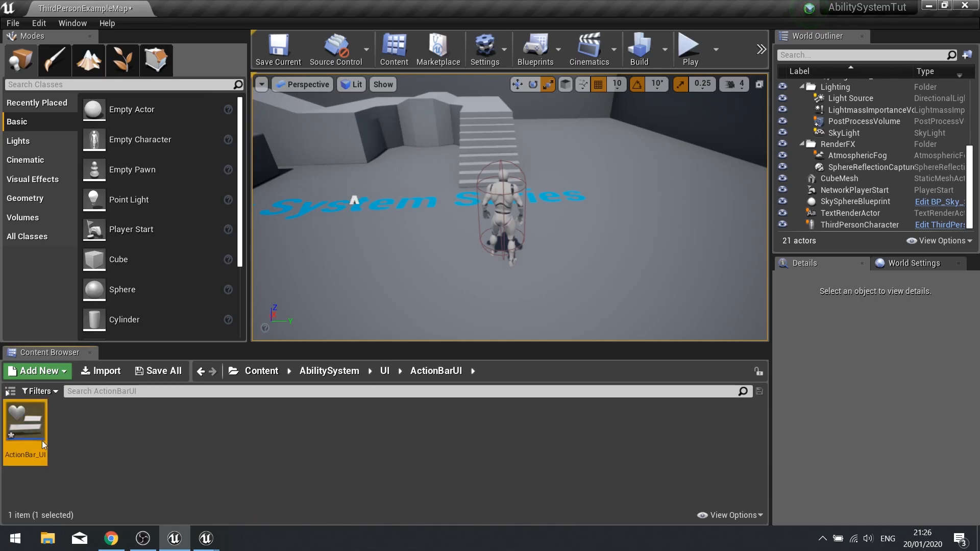
# Open the ActionBar_UI widget for editing and delete its default Canvas Panel
pyautogui.doubleClick(27, 436)
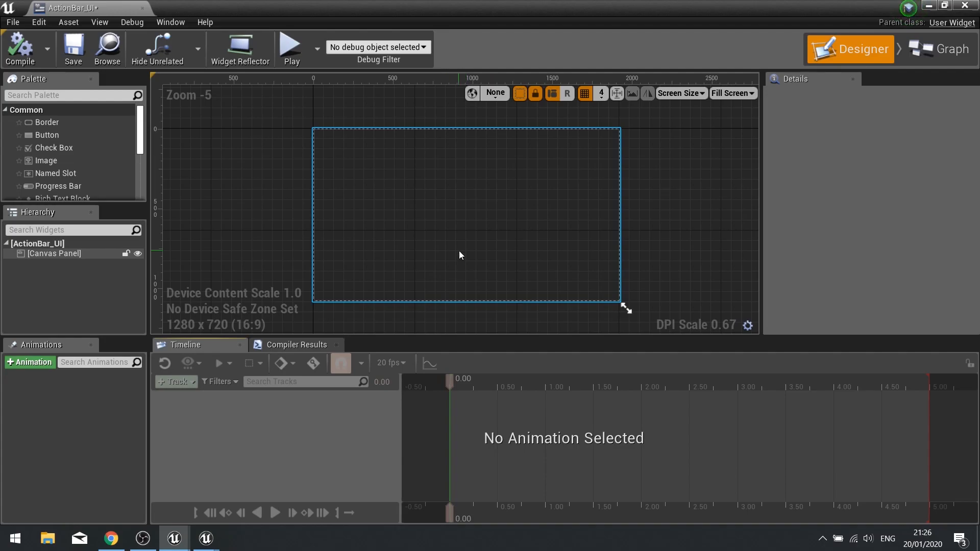
pyautogui.click(74, 253)
pyautogui.press('Delete')
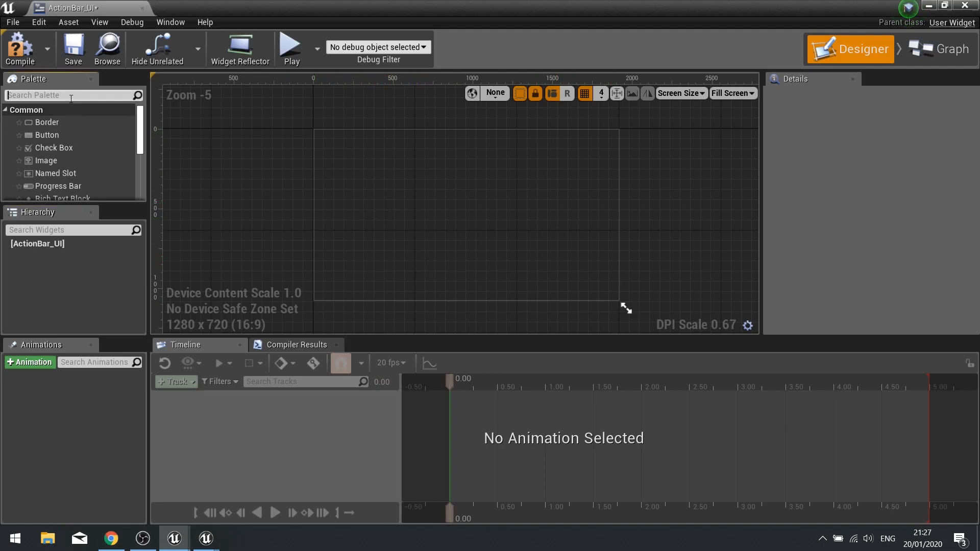
# Add a Vertical Box as the root element of the ActionBar_UI widget hierarchy
pyautogui.write('vertic')
pyautogui.moveTo(71, 122); pyautogui.dragTo(46, 242)
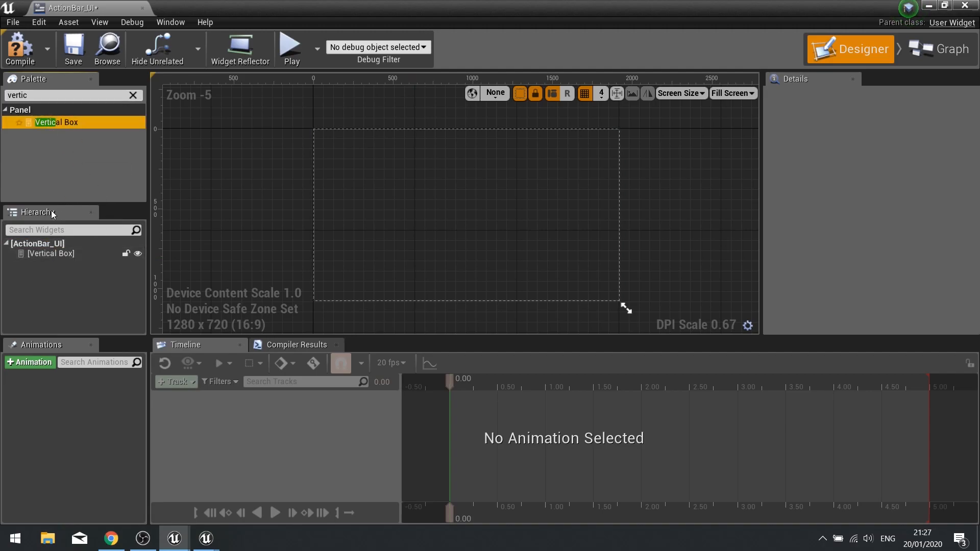
pyautogui.click(48, 254)
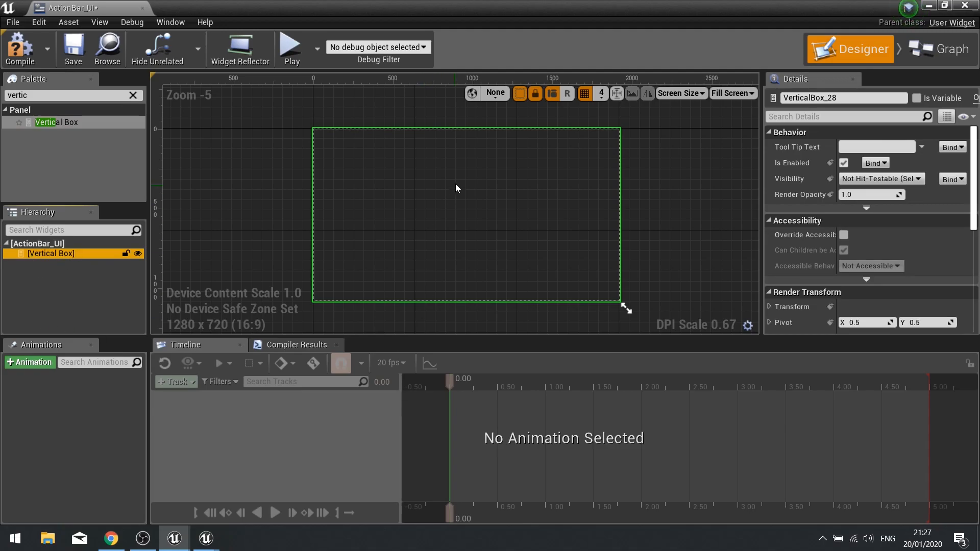
pyautogui.click(132, 95)
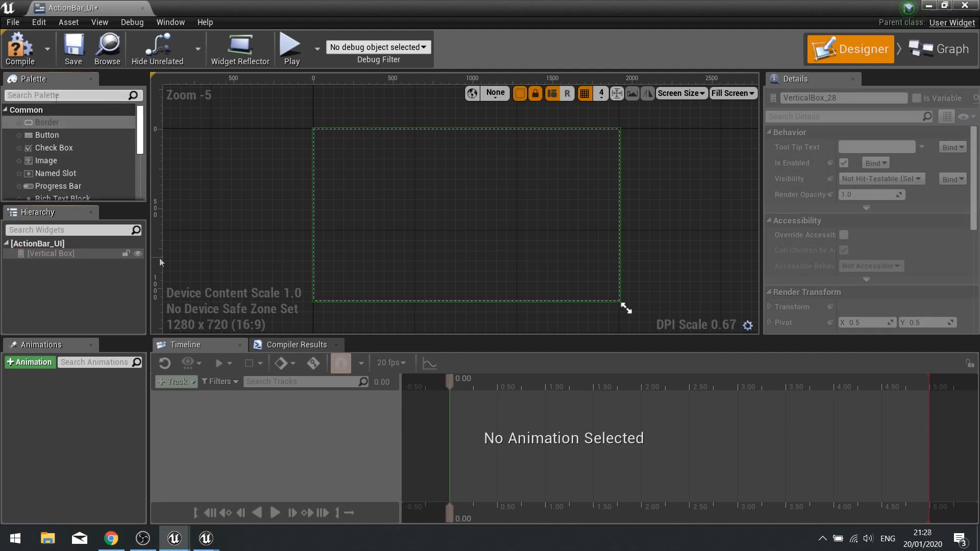
# Add an Overlay as a child of the Vertical Box
pyautogui.click(61, 255)
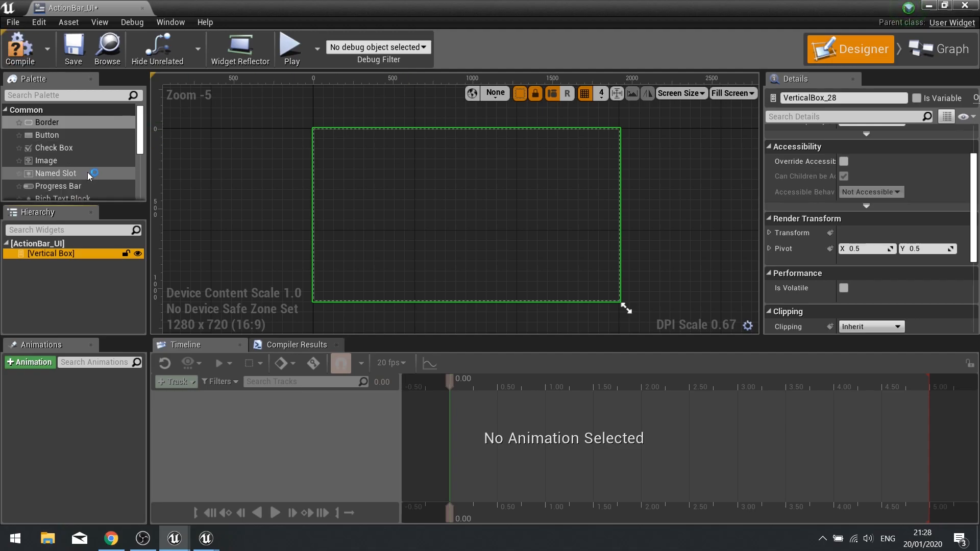
pyautogui.scroll(-2, 87, 173)
pyautogui.scroll(1, 87, 134)
pyautogui.click(61, 95)
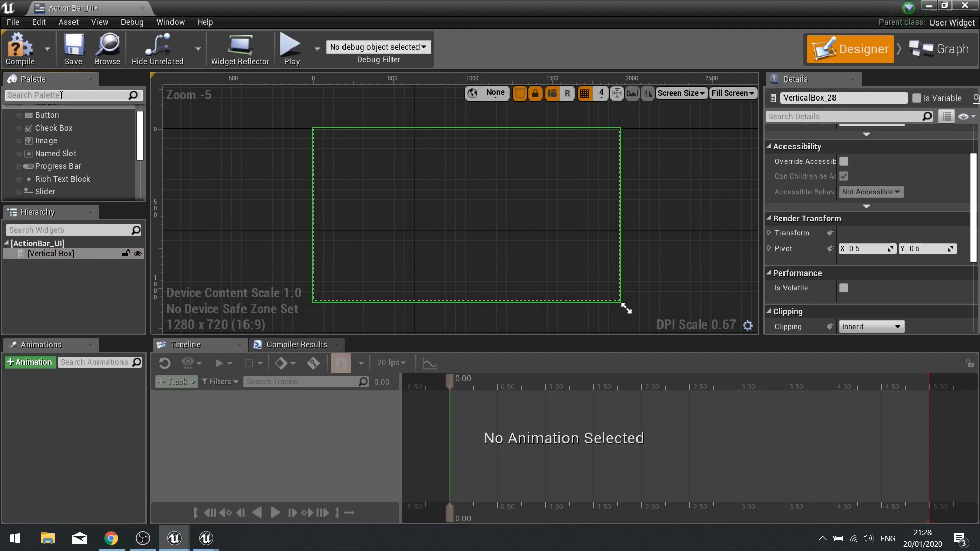
pyautogui.write('overla')
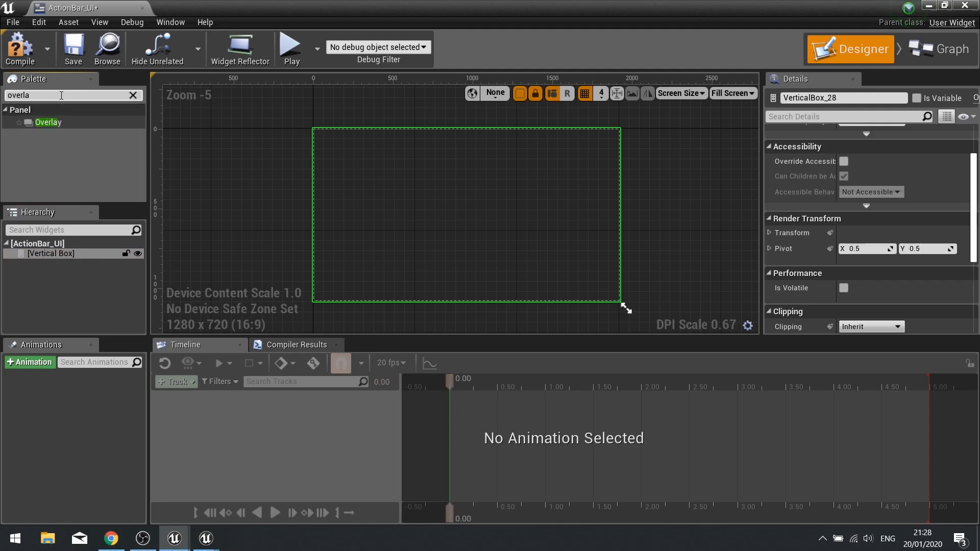
pyautogui.moveTo(50, 124); pyautogui.dragTo(67, 254)
pyautogui.click(62, 263)
pyautogui.click(132, 95)
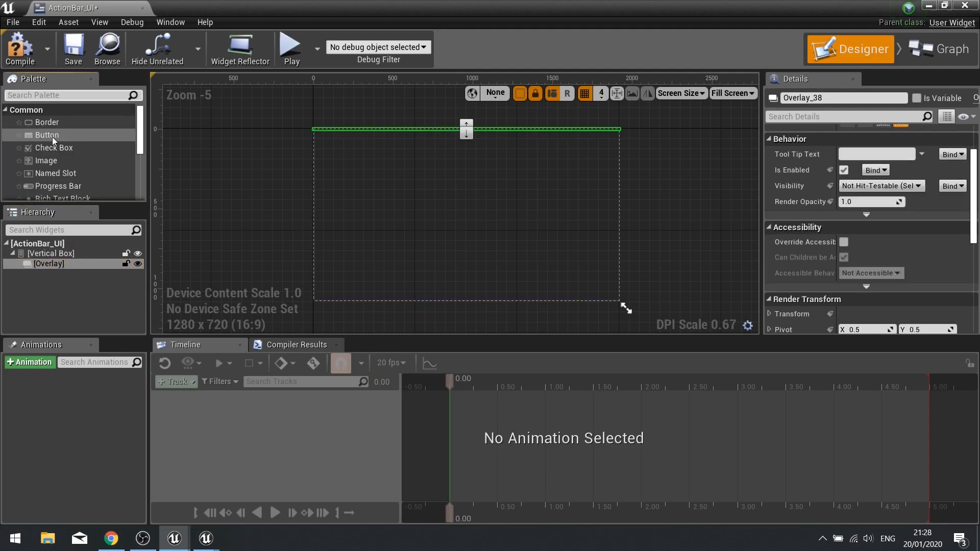
# Add a Progress Bar and a Text widget inside the Overlay
pyautogui.moveTo(57, 186); pyautogui.dragTo(50, 263)
pyautogui.scroll(-1, 64, 178)
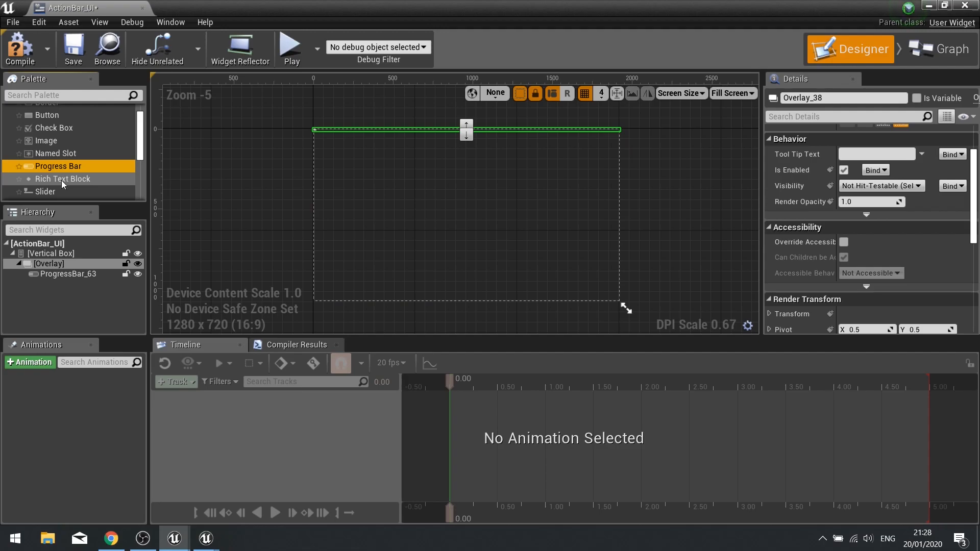
pyautogui.scroll(-2, 64, 182)
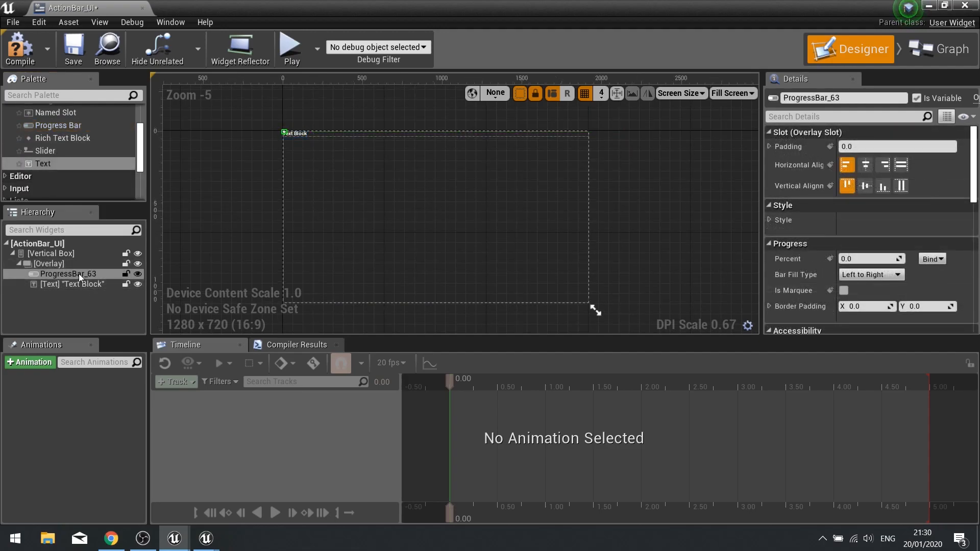
# Set the progress bar's horizontal and vertical alignment to Fill within the Overlay
pyautogui.click(78, 273)
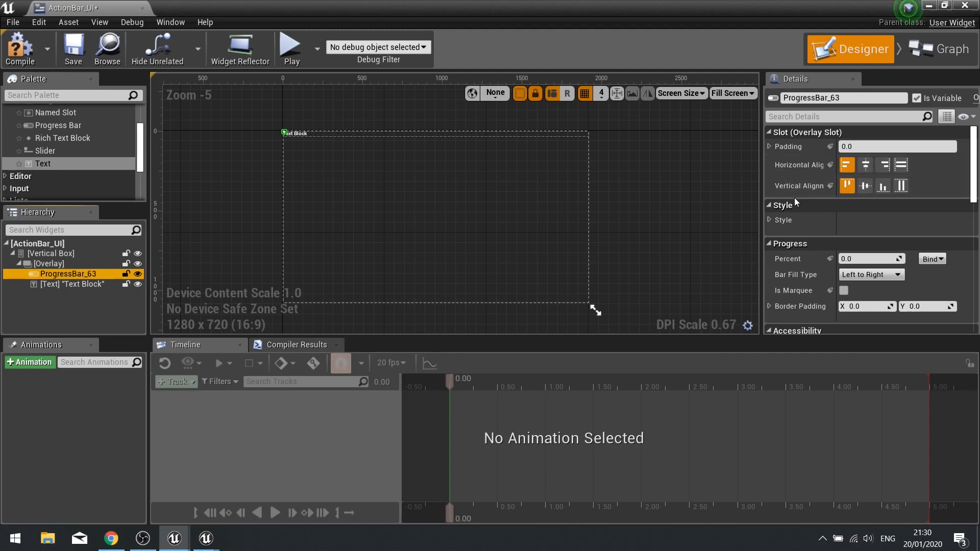
pyautogui.click(904, 169)
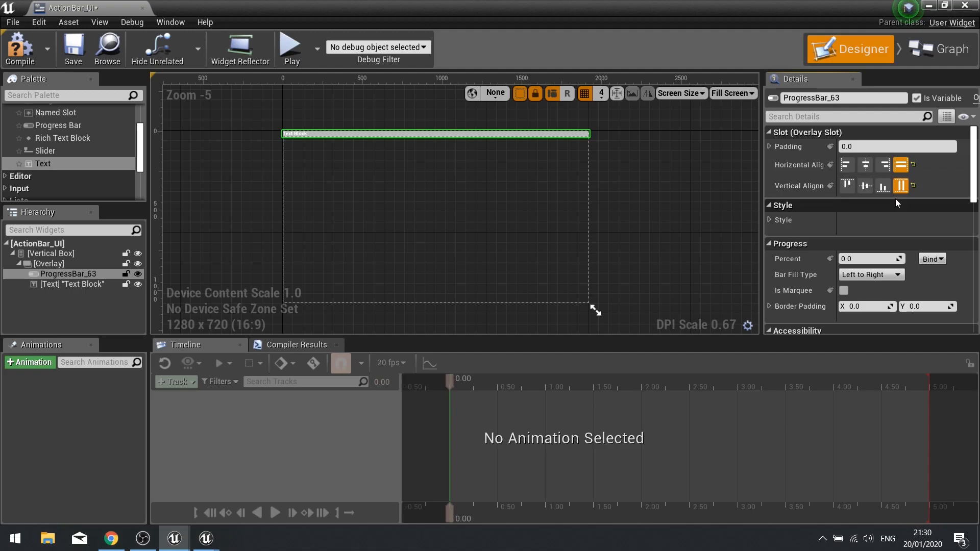
pyautogui.click(899, 183)
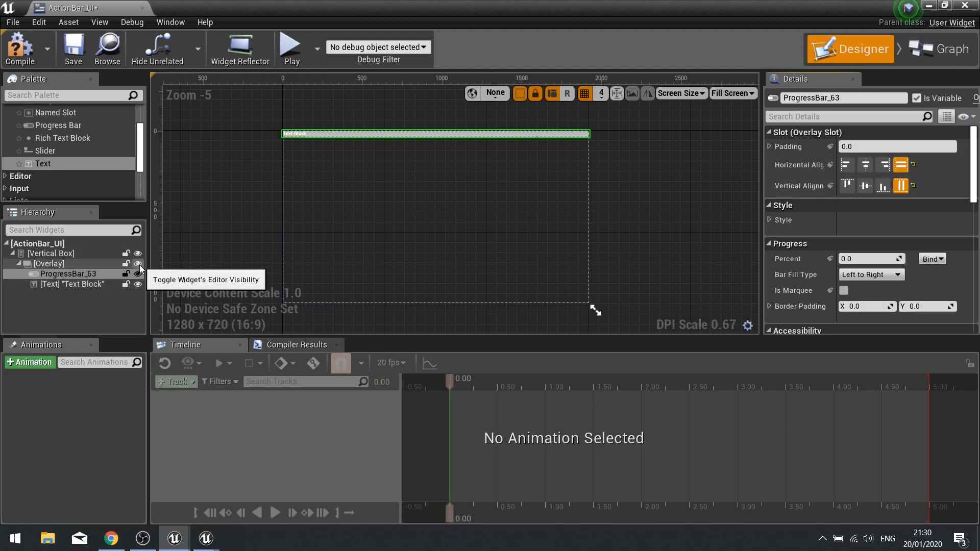
# Set the text block's horizontal and vertical alignment to Fill within the Overlay
pyautogui.click(89, 287)
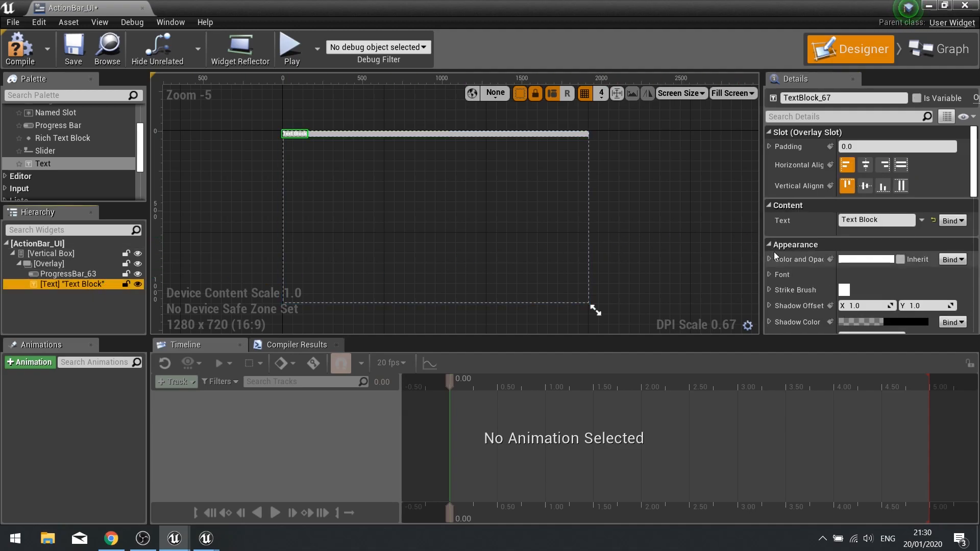
pyautogui.click(902, 165)
pyautogui.click(903, 186)
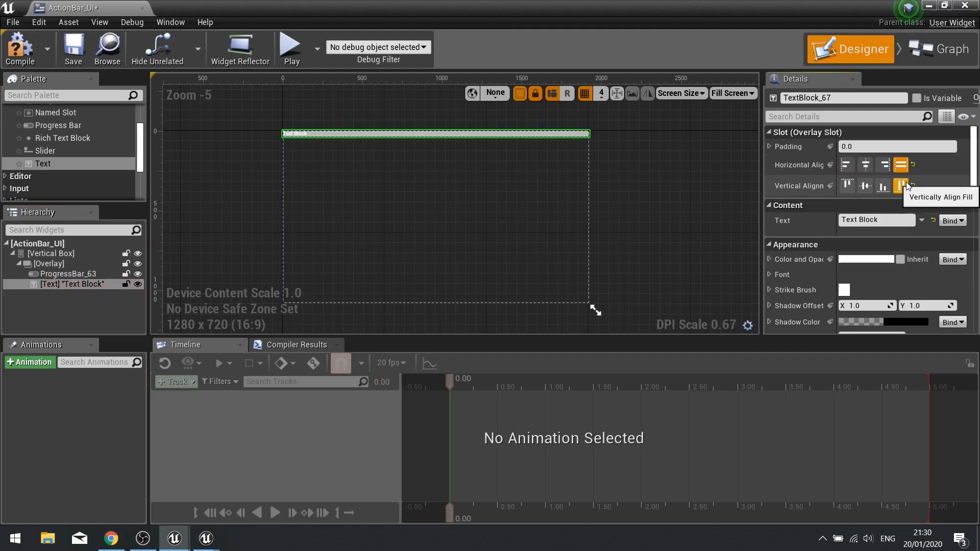
pyautogui.scroll(-4, 791, 245)
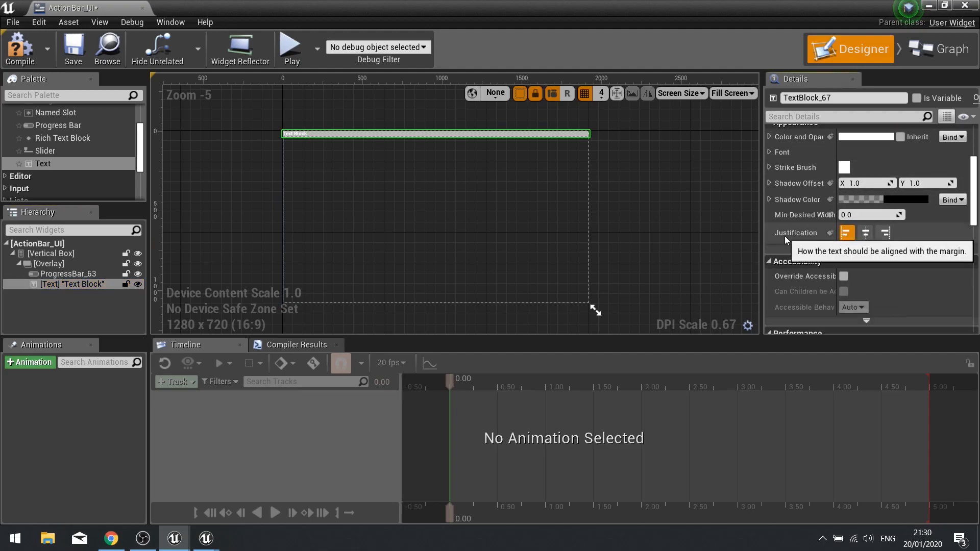
# Center the text block's justification and set its text to "Health"
pyautogui.click(866, 233)
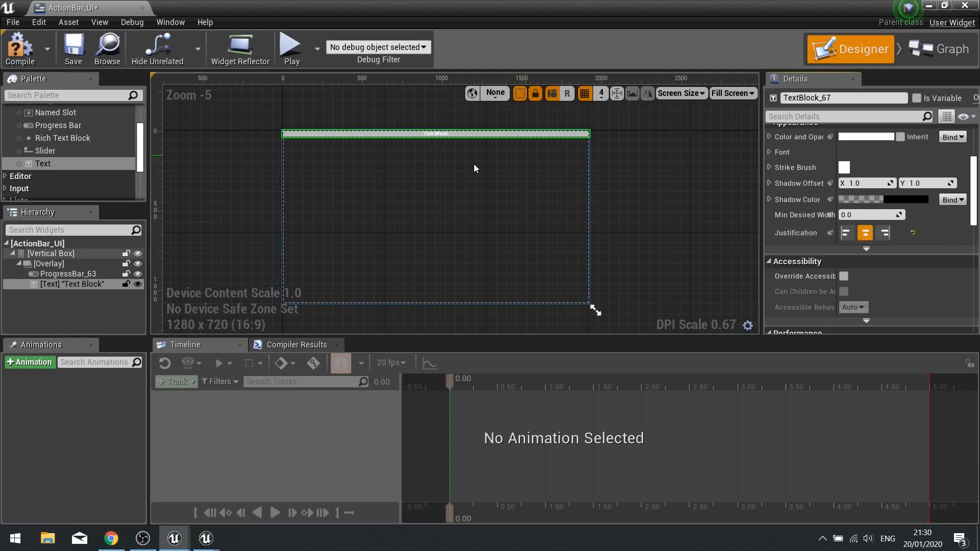
pyautogui.doubleClick(435, 133)
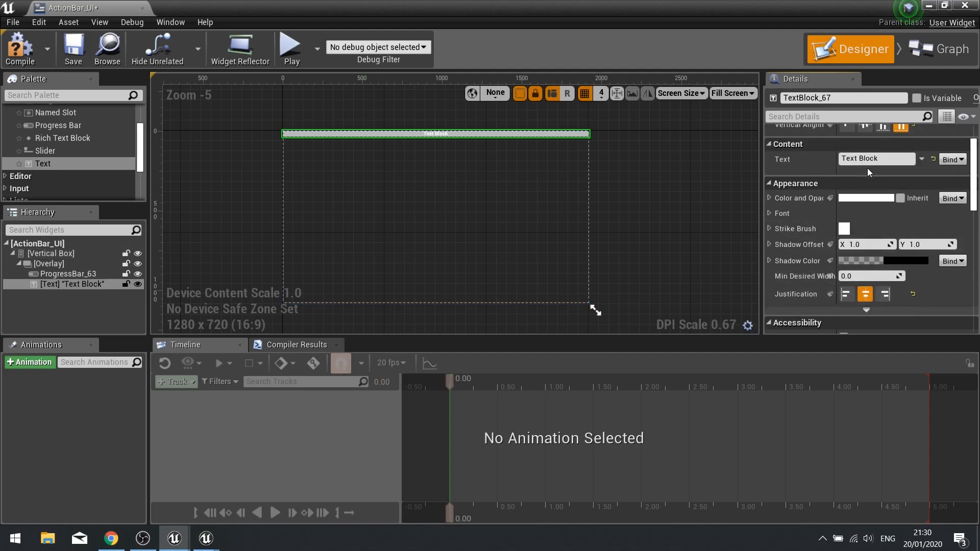
pyautogui.write('Health')
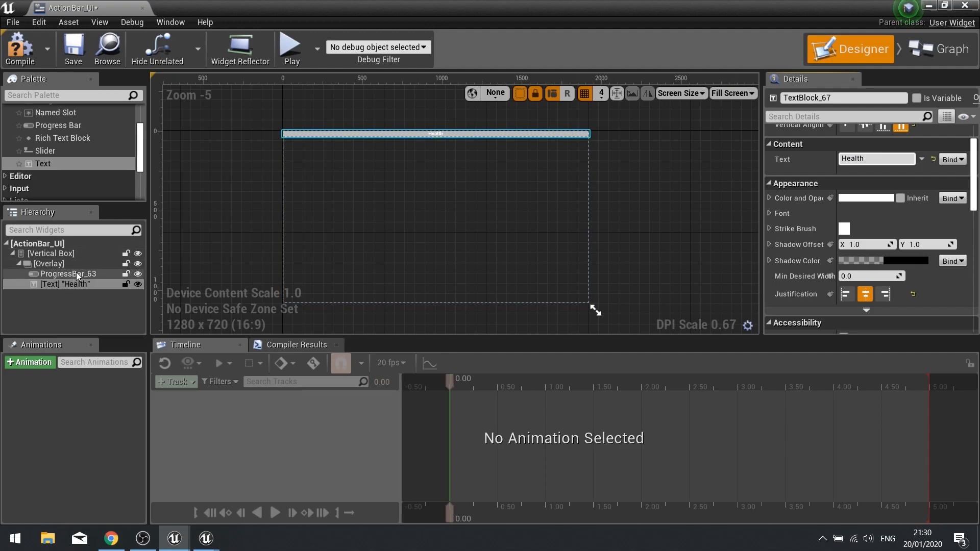
# Set the health progress bar's percent to 1.0 and its fill color to light red, hex sRGB FF635EFF
pyautogui.click(92, 276)
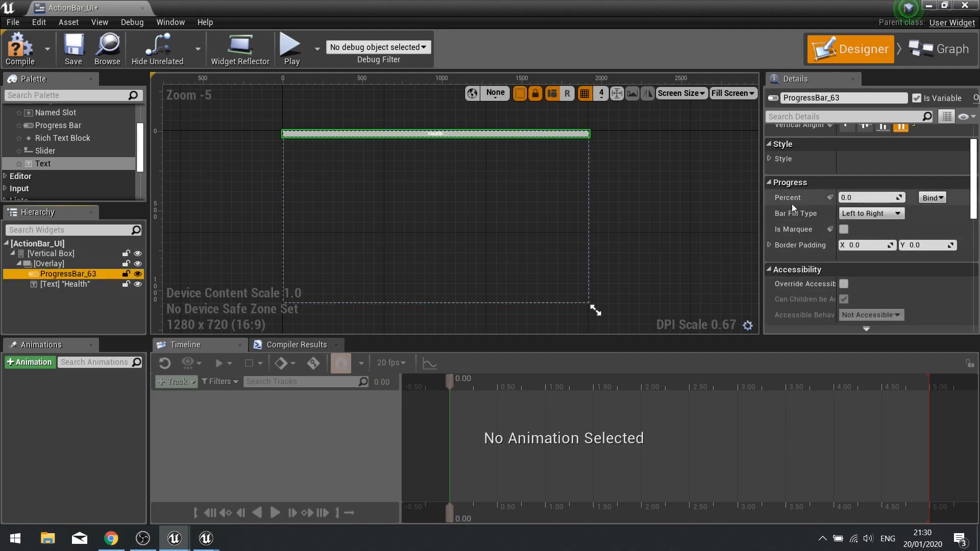
pyautogui.moveTo(857, 201); pyautogui.dragTo(861, 200)
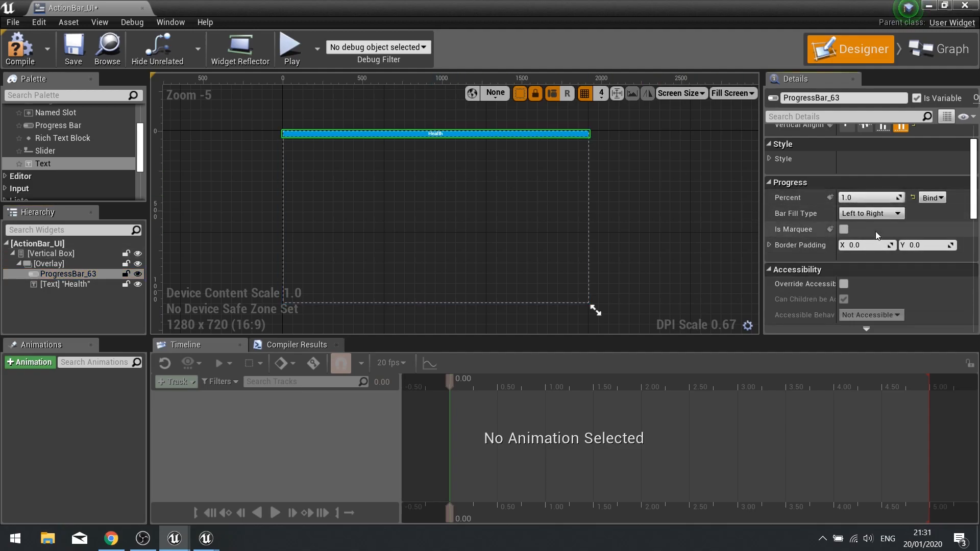
pyautogui.scroll(2, 874, 231)
pyautogui.scroll(-7, 874, 231)
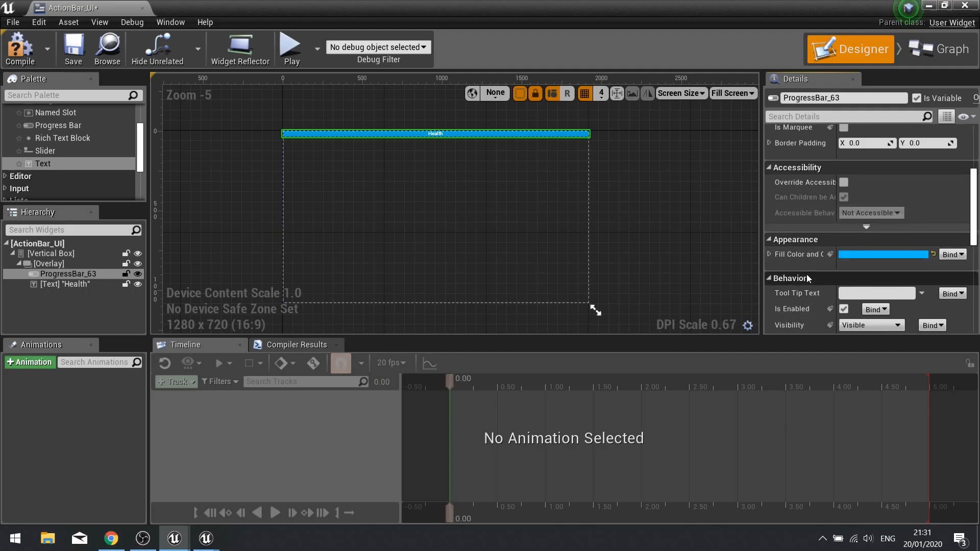
pyautogui.click(860, 254)
pyautogui.click(706, 287)
pyautogui.moveTo(707, 286); pyautogui.dragTo(725, 290)
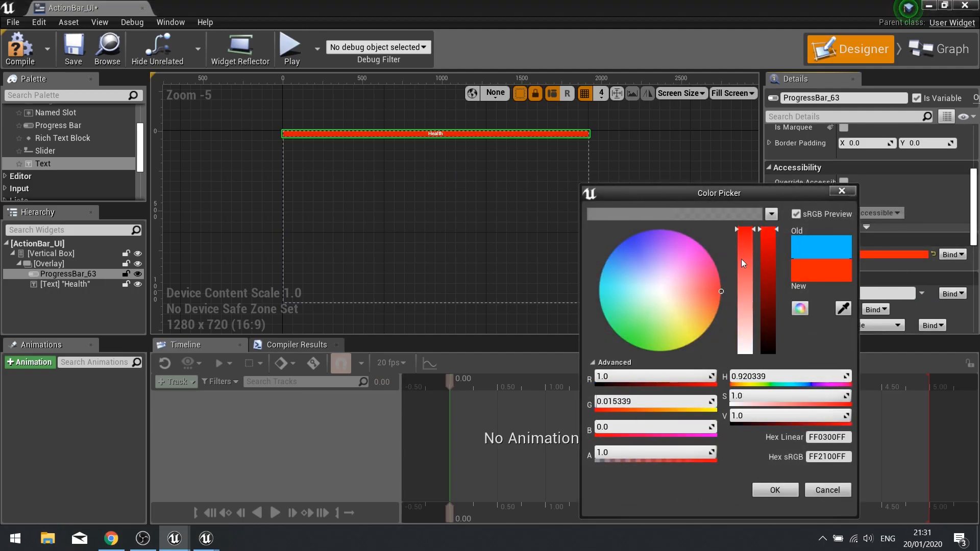
pyautogui.moveTo(748, 244); pyautogui.dragTo(748, 243)
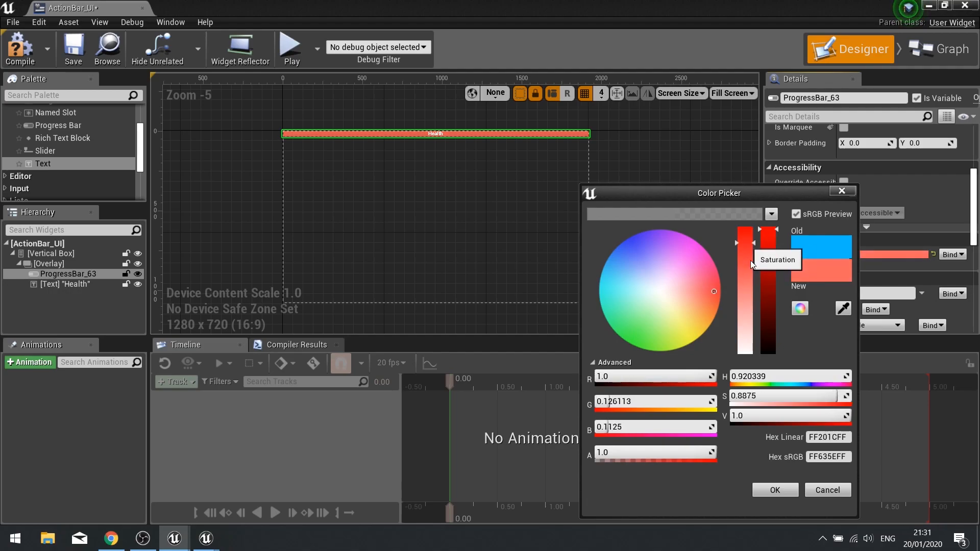
pyautogui.moveTo(800, 267); pyautogui.dragTo(730, 210)
pyautogui.click(774, 490)
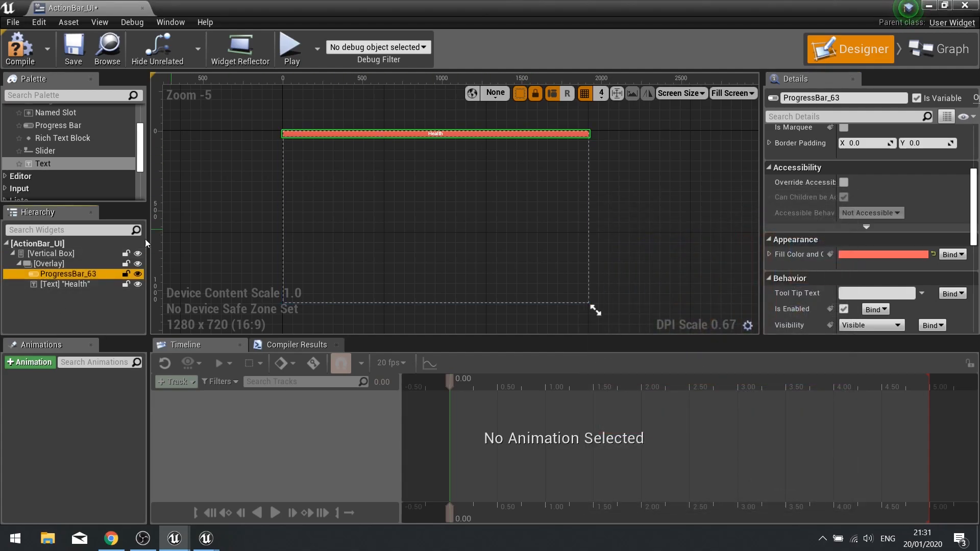
# Duplicate the health Overlay with its progress bar and text inside the Vertical Box
pyautogui.click(68, 265)
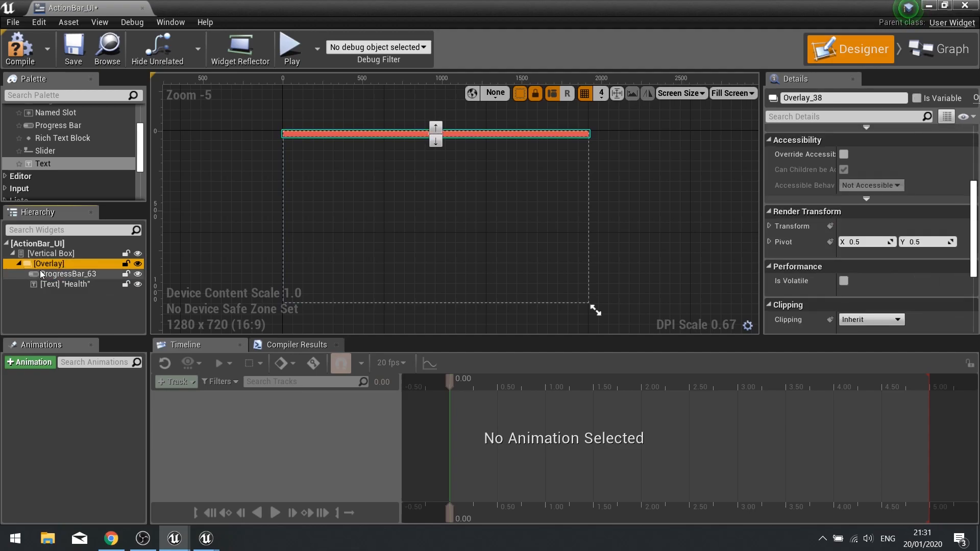
pyautogui.click(19, 264)
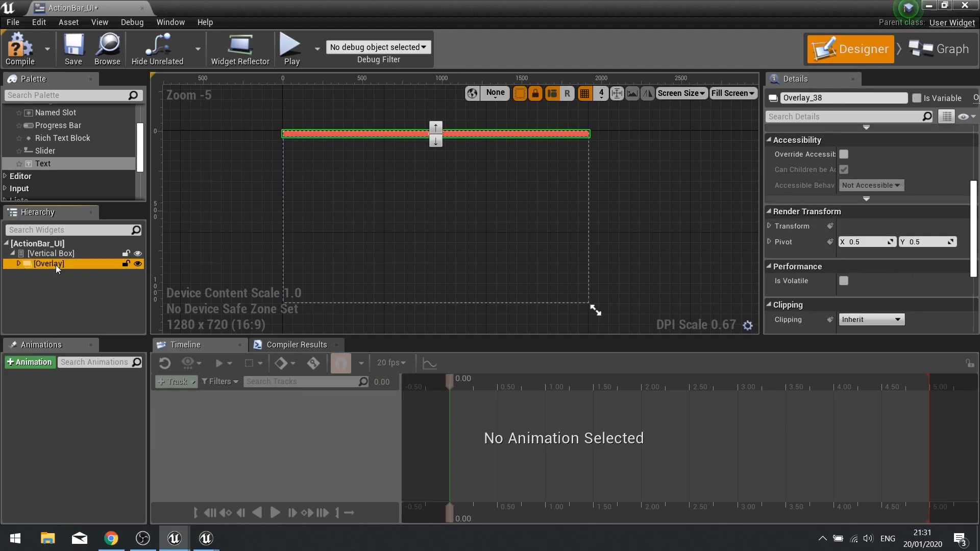
pyautogui.hotkey('ctrl', 'd')
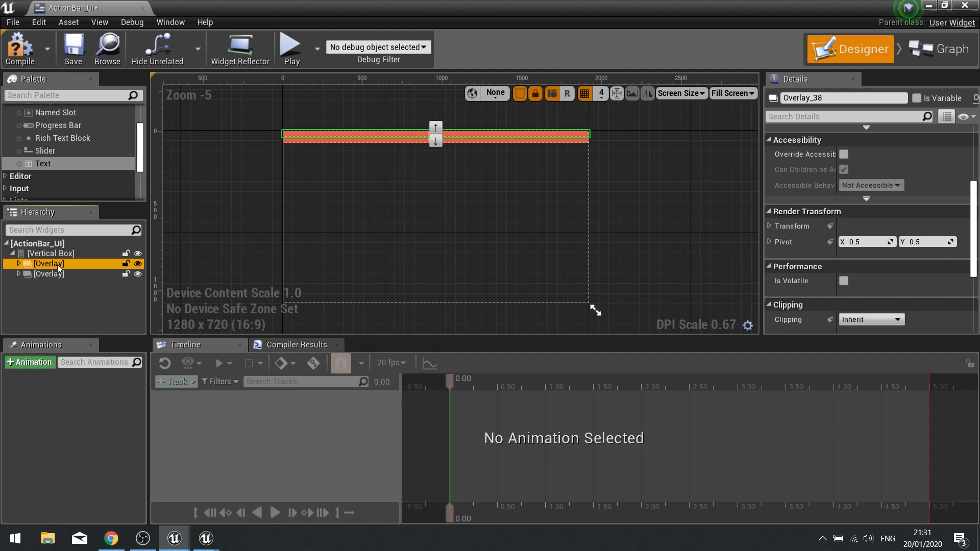
pyautogui.rightClick(57, 264)
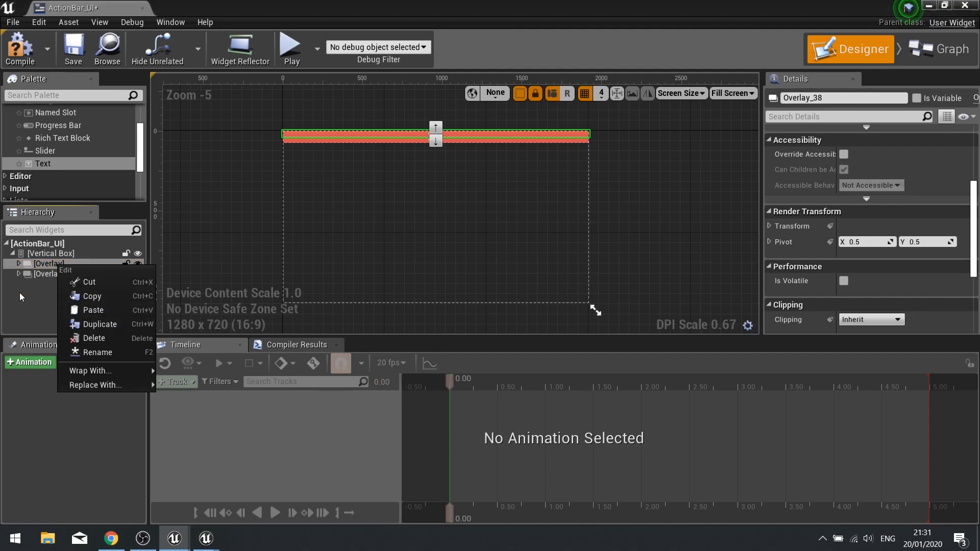
pyautogui.click(20, 297)
pyautogui.click(56, 274)
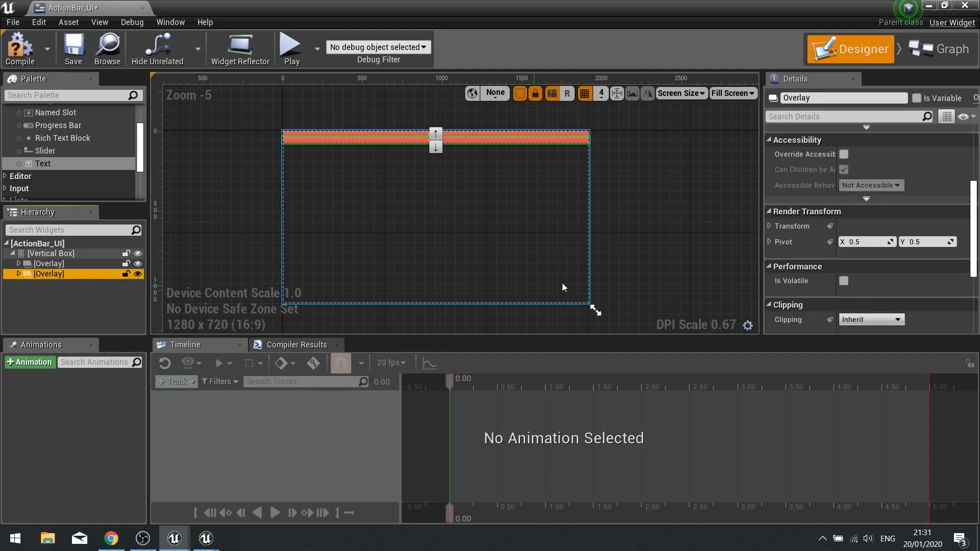
# Set the text in the duplicated Overlay to "Mana"
pyautogui.click(19, 274)
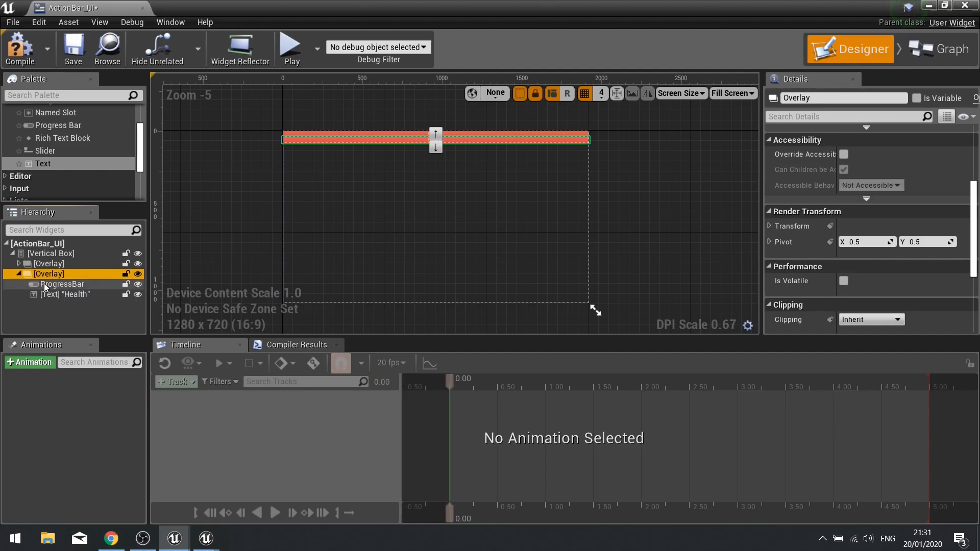
pyautogui.click(72, 295)
pyautogui.scroll(5, 857, 247)
pyautogui.click(870, 200)
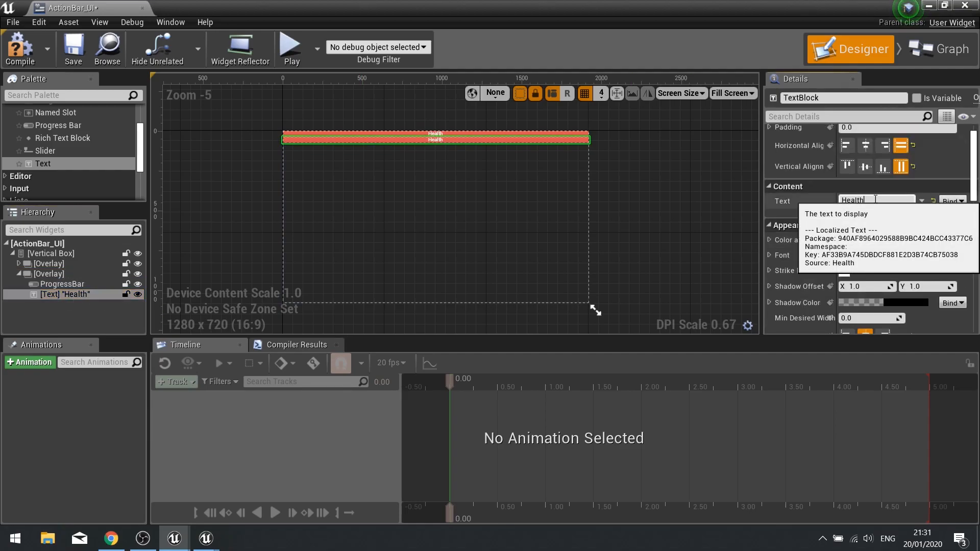
pyautogui.write('Mana')
pyautogui.press('Return')
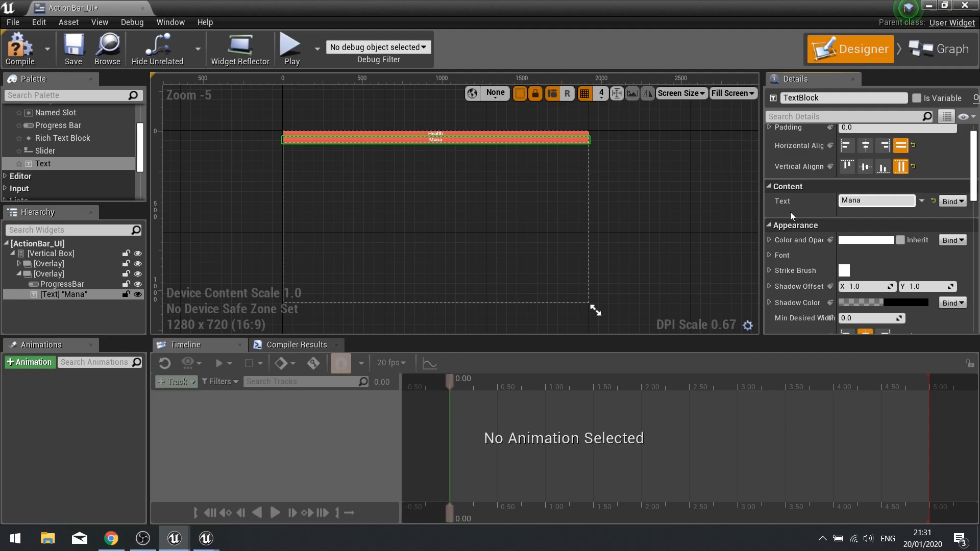
# Set the mana progress bar's fill color to blue, hex sRGB 00B8FFFF
pyautogui.click(67, 284)
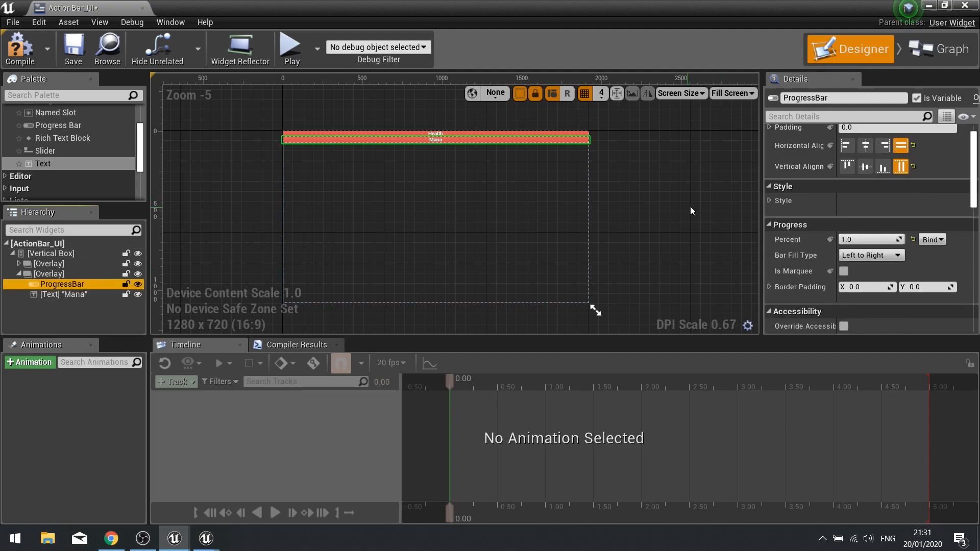
pyautogui.scroll(-3, 802, 255)
pyautogui.click(843, 275)
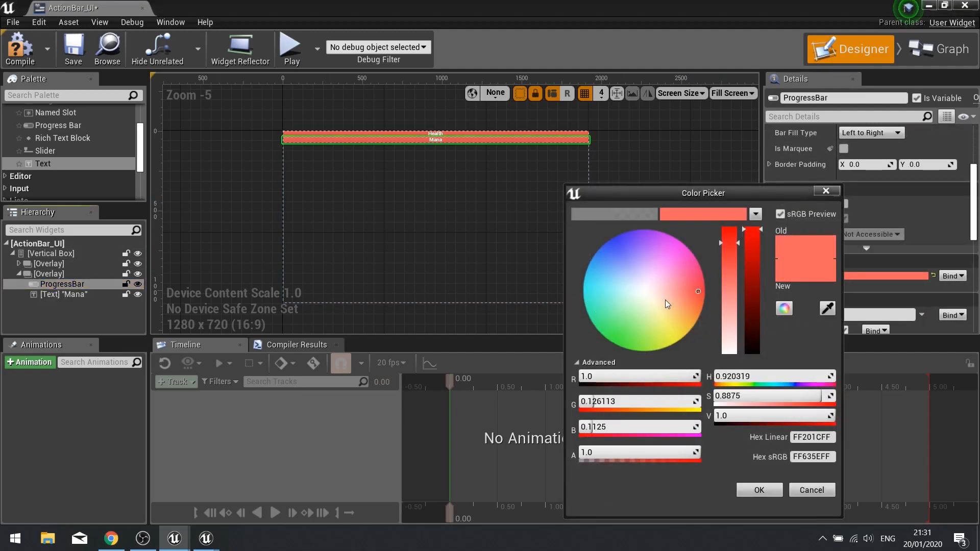
pyautogui.click(598, 292)
pyautogui.moveTo(591, 287); pyautogui.dragTo(589, 259)
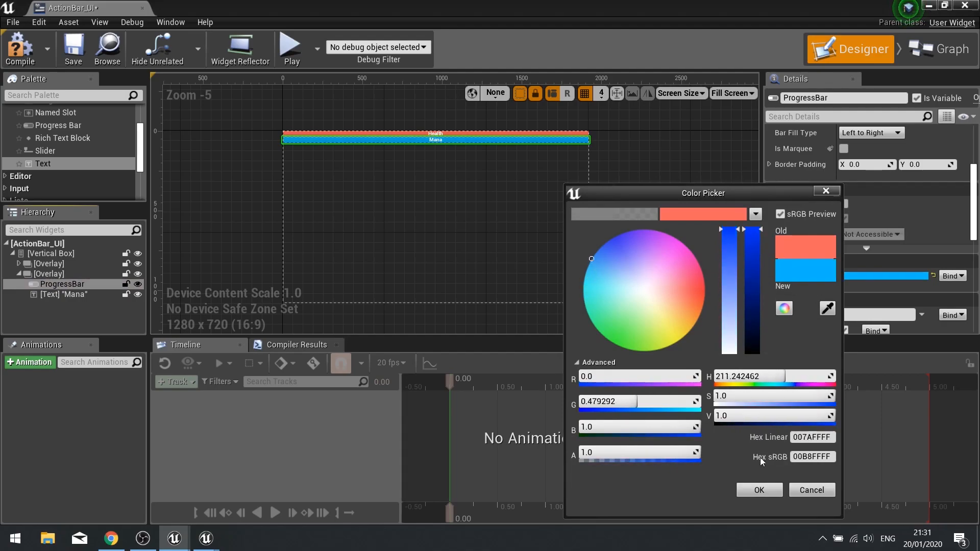
pyautogui.click(760, 491)
pyautogui.click(426, 183)
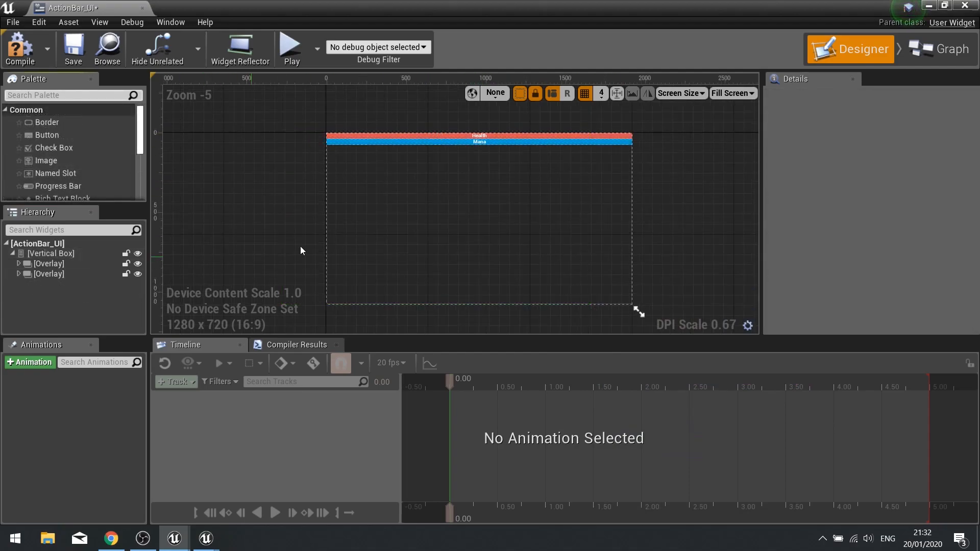
# Add a Horizontal Box below the two Overlays in the Vertical Box, and compile and close the widget
pyautogui.click(344, 191)
pyautogui.write('hor')
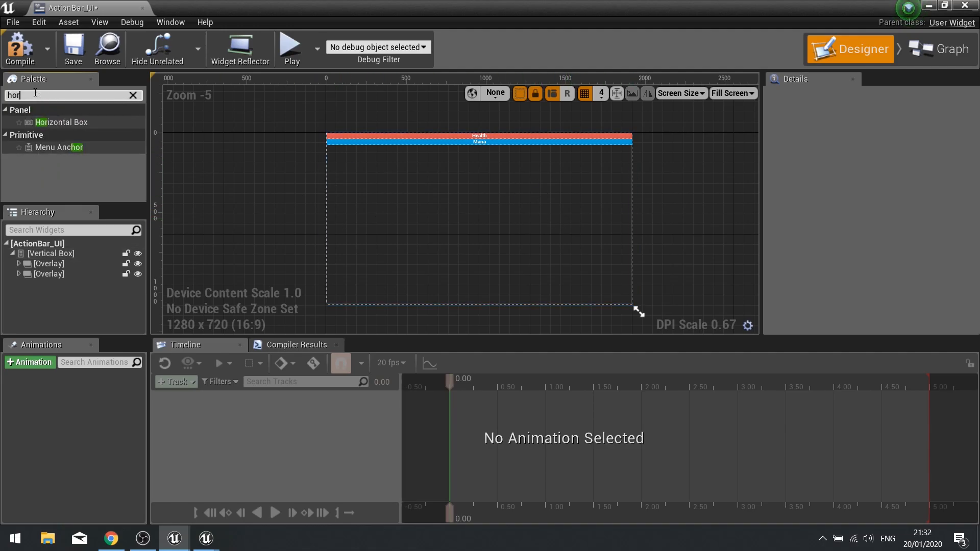
pyautogui.moveTo(53, 122); pyautogui.dragTo(35, 253)
pyautogui.click(38, 287)
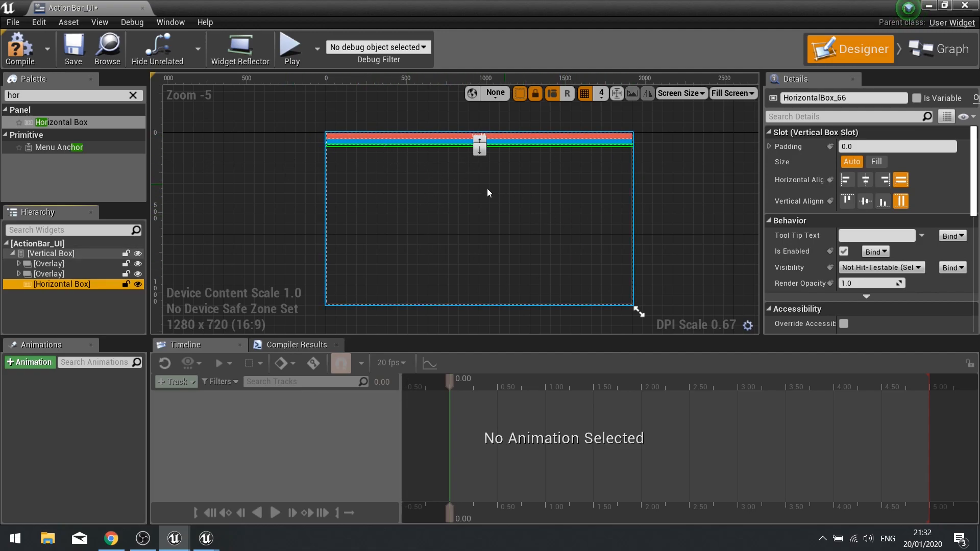
pyautogui.click(12, 57)
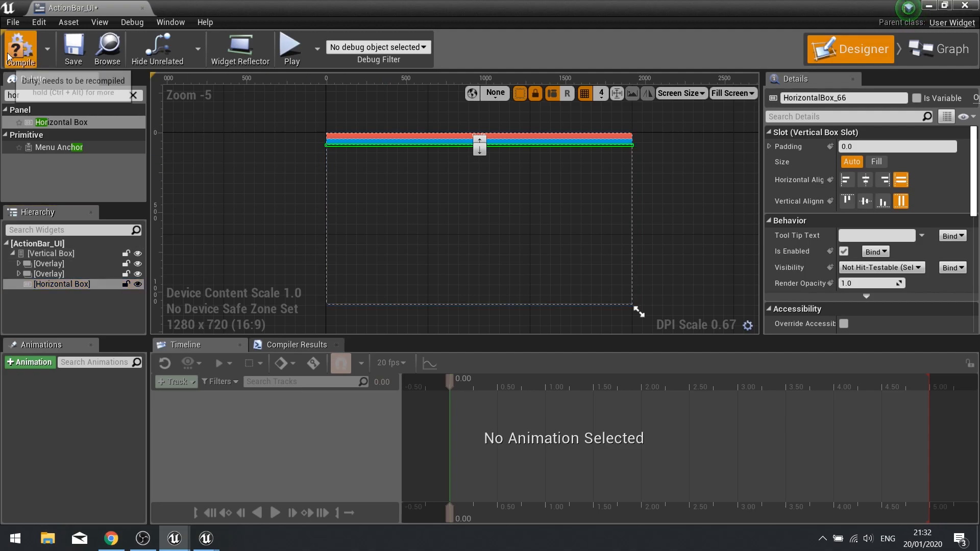
pyautogui.click(964, 5)
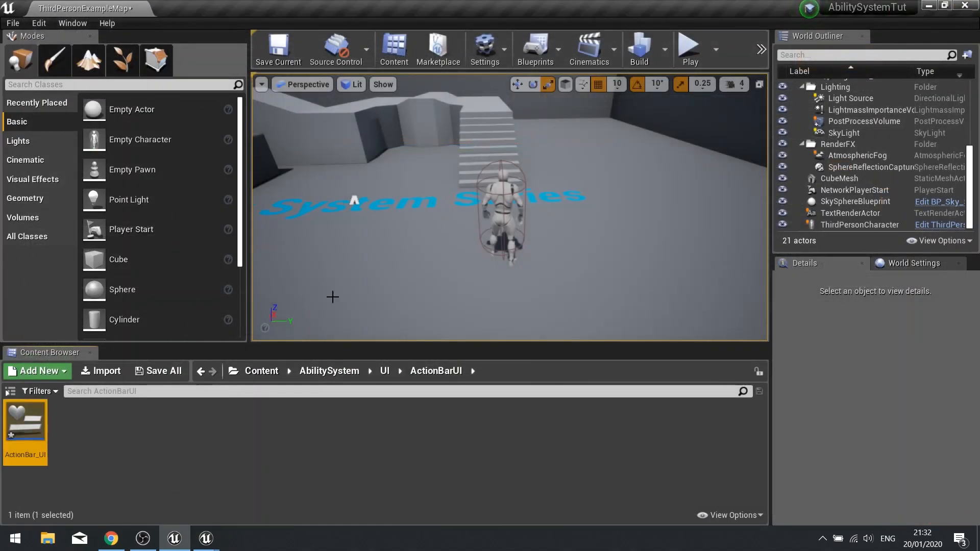
# Create a Widget Blueprint named ActionBarSlot_UI in the ActionBarUI folder
pyautogui.rightClick(88, 422)
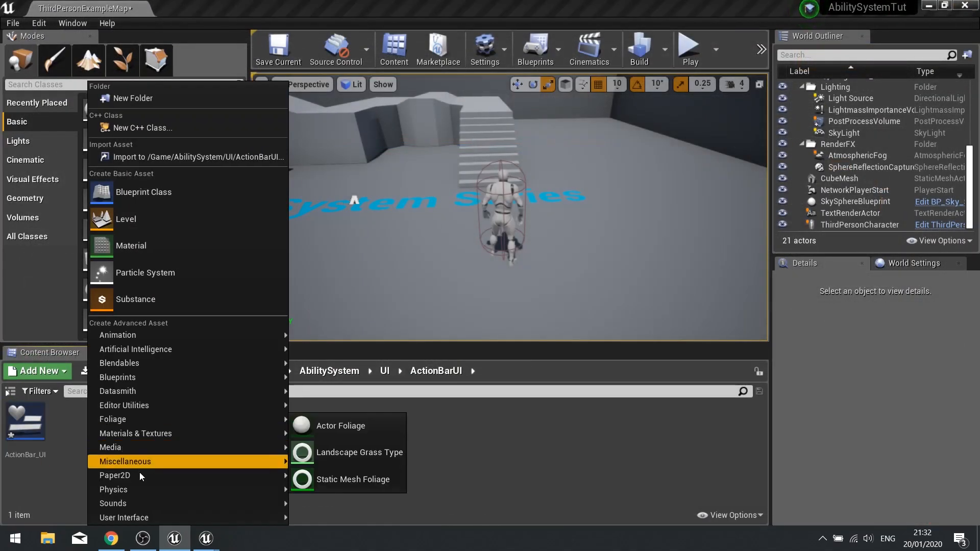
pyautogui.moveTo(137, 515)
pyautogui.click(315, 518)
pyautogui.write('ActionB')
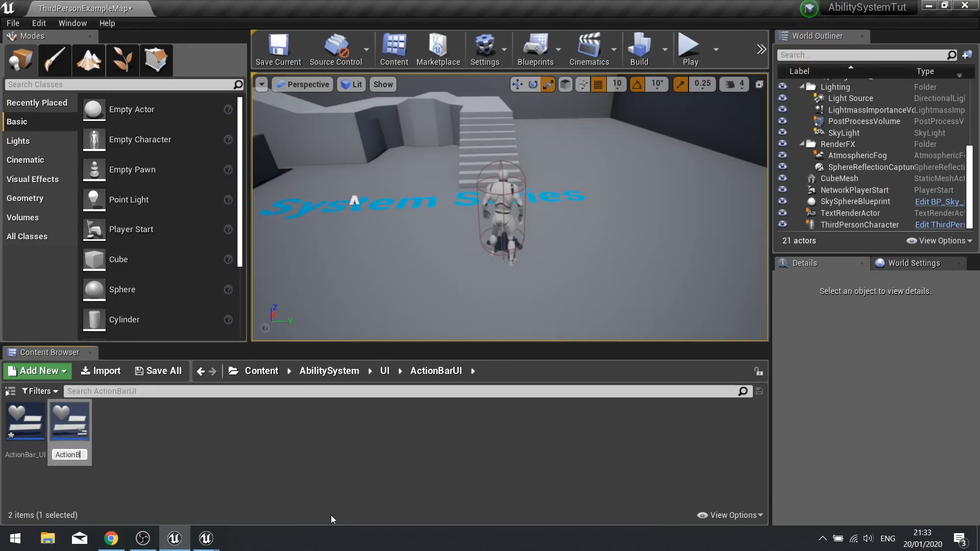
pyautogui.write('arSlot_UI')
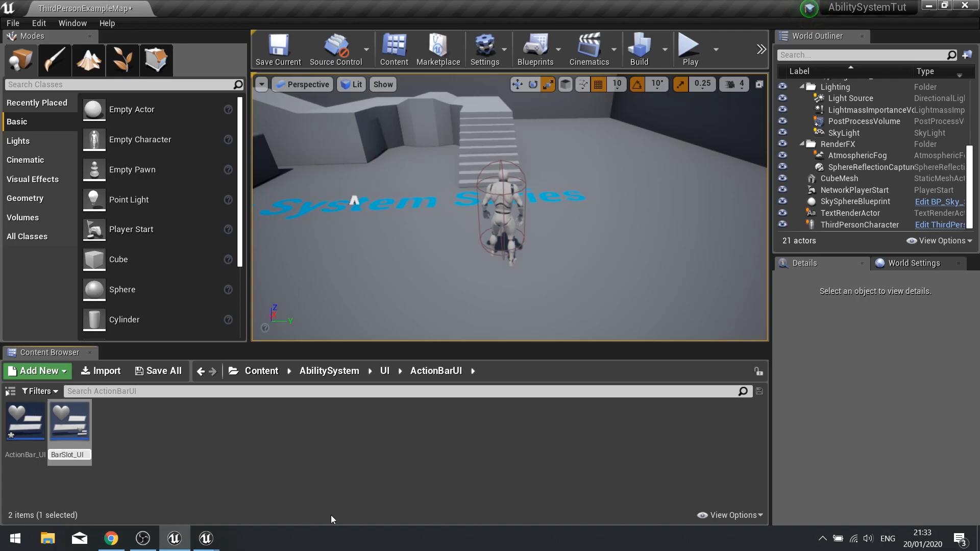
pyautogui.press('Return')
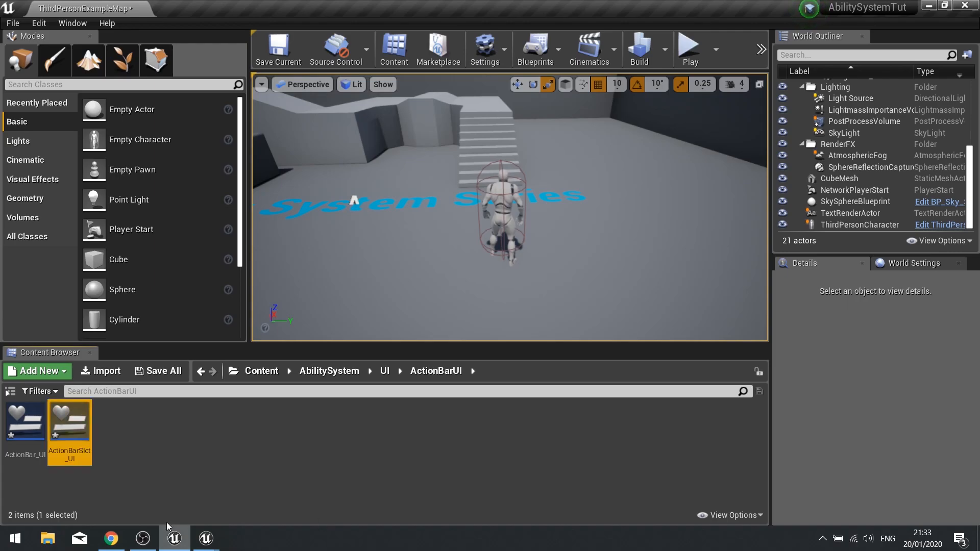
# Delete the Canvas Panel from ActionBarSlot_UI and save the widget
pyautogui.doubleClick(54, 423)
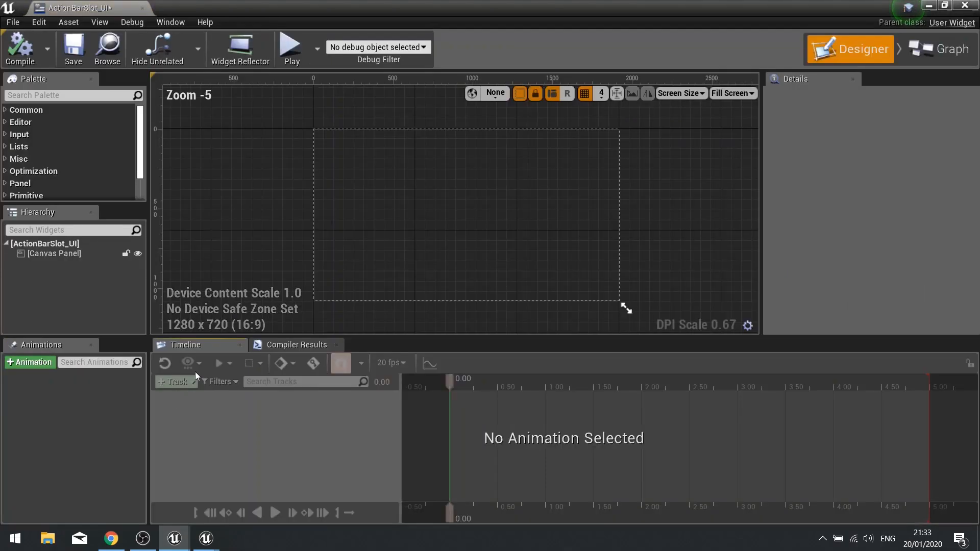
pyautogui.click(39, 255)
pyautogui.press('Delete')
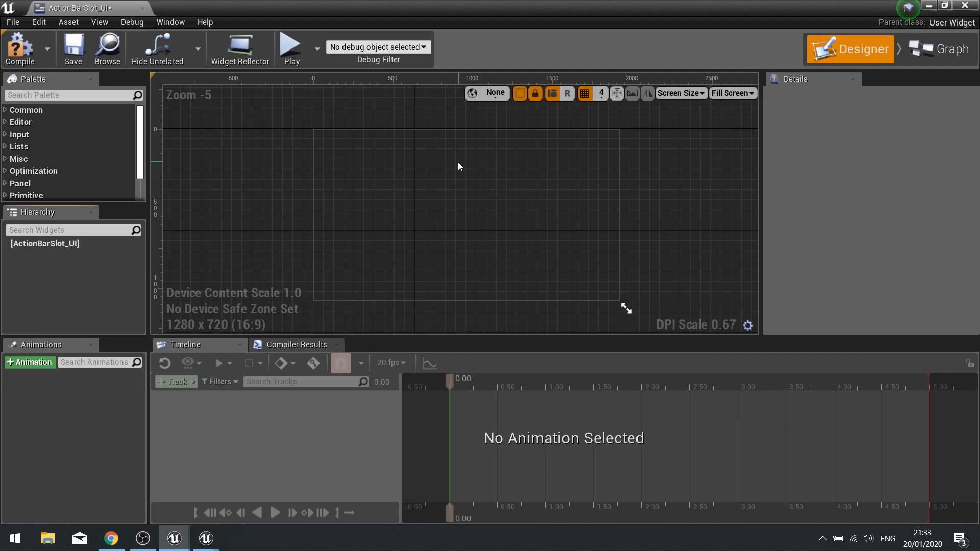
pyautogui.hotkey('ctrl', 's')
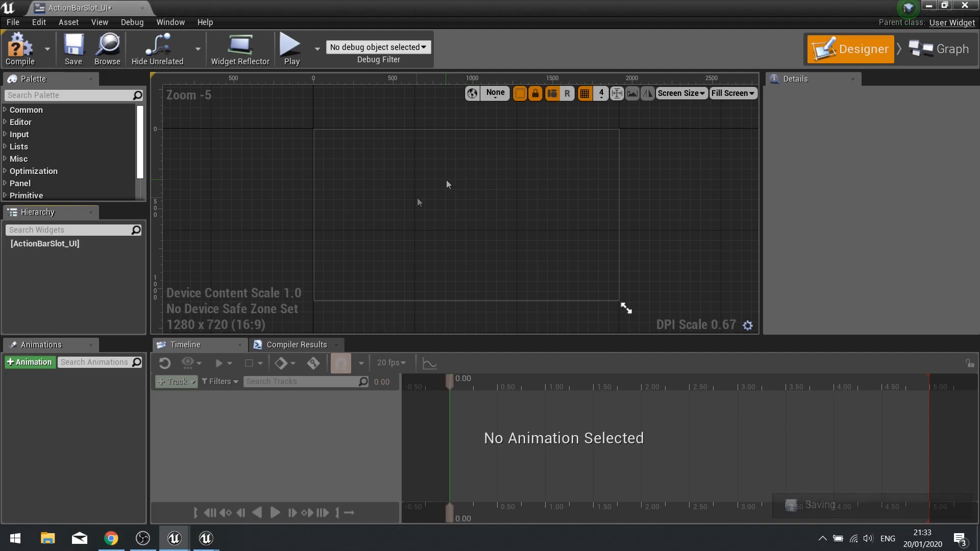
# Add a Border as the root widget of ActionBarSlot_UI and select it
pyautogui.click(70, 95)
pyautogui.write('borde')
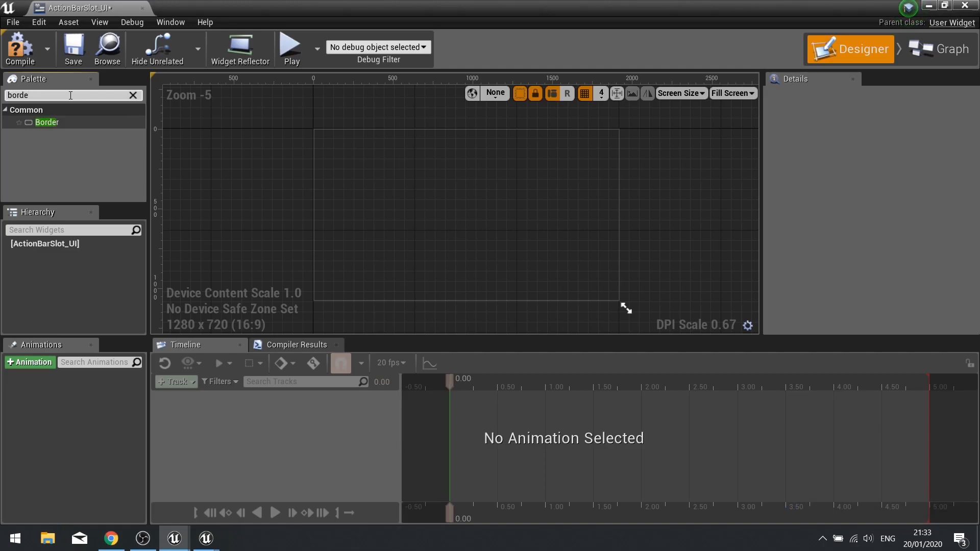
pyautogui.moveTo(41, 123); pyautogui.dragTo(56, 250)
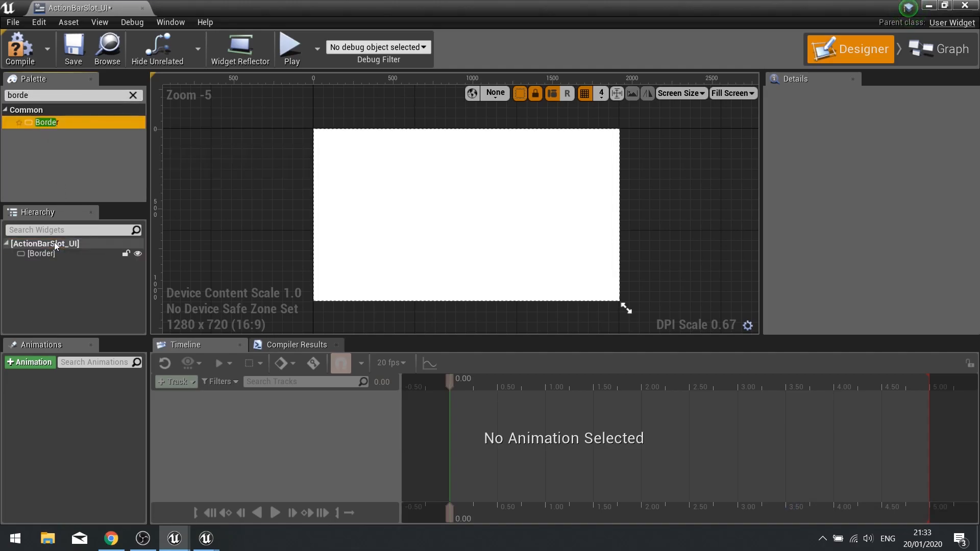
pyautogui.click(80, 254)
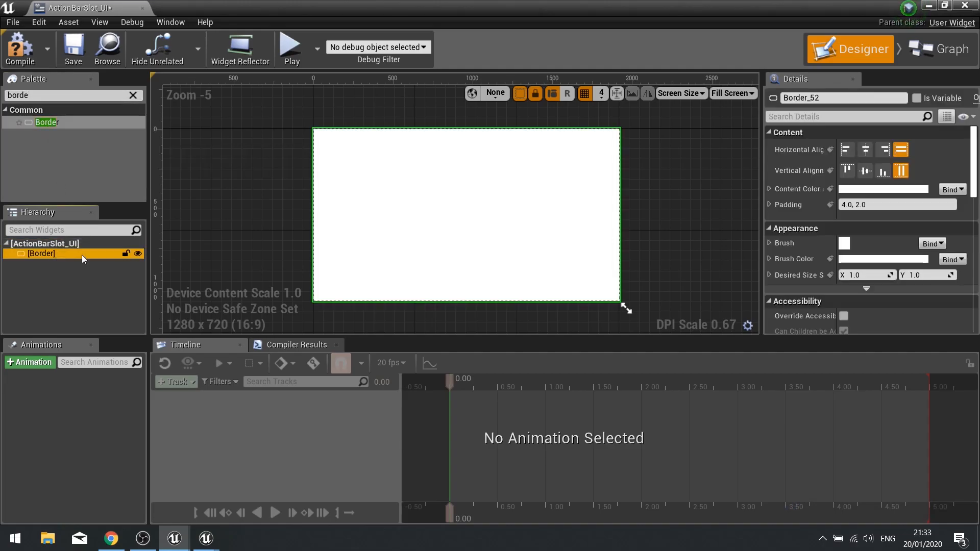
# Add an Overlay inside the Border of ActionBarSlot_UI and select it
pyautogui.click(133, 95)
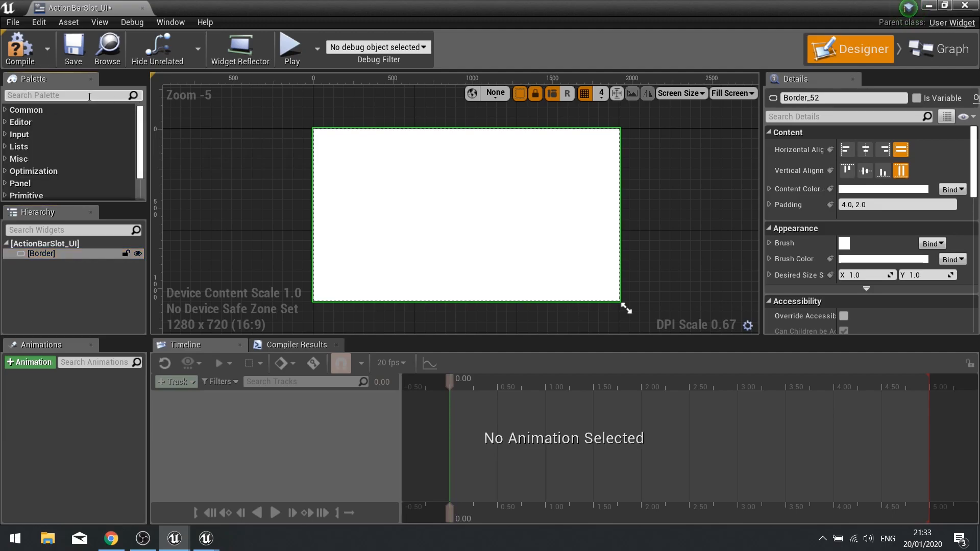
pyautogui.write('overlay')
pyautogui.moveTo(62, 123); pyautogui.dragTo(56, 256)
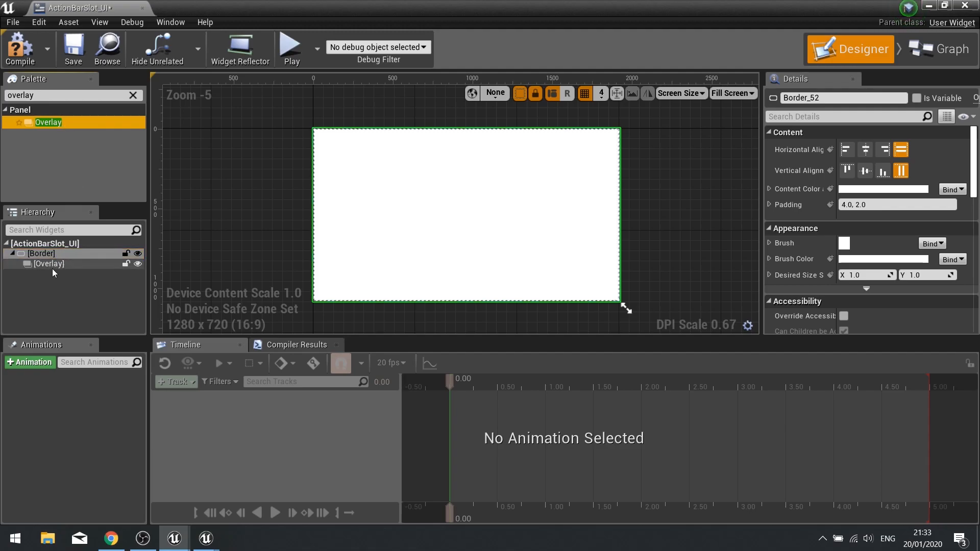
pyautogui.click(52, 268)
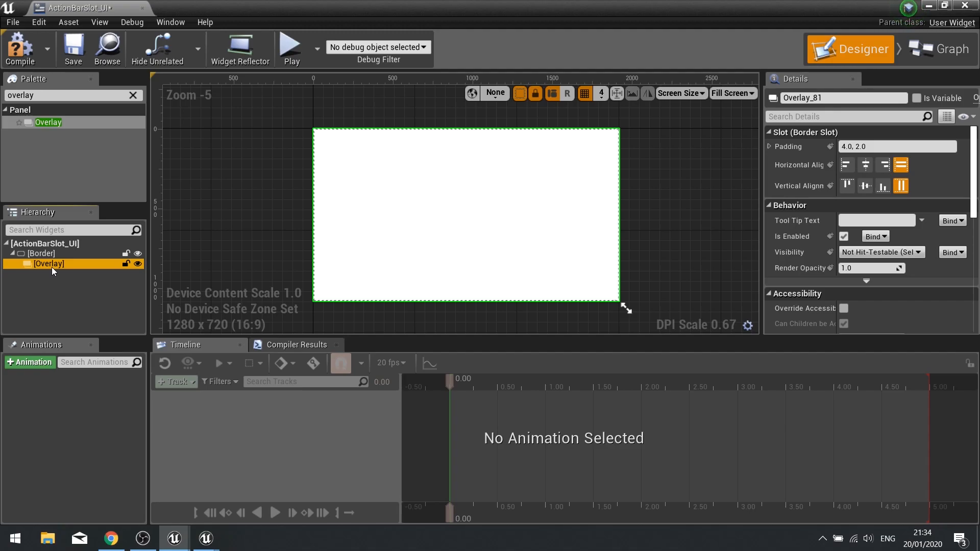
# Add a Button as a child of the Overlay
pyautogui.click(131, 95)
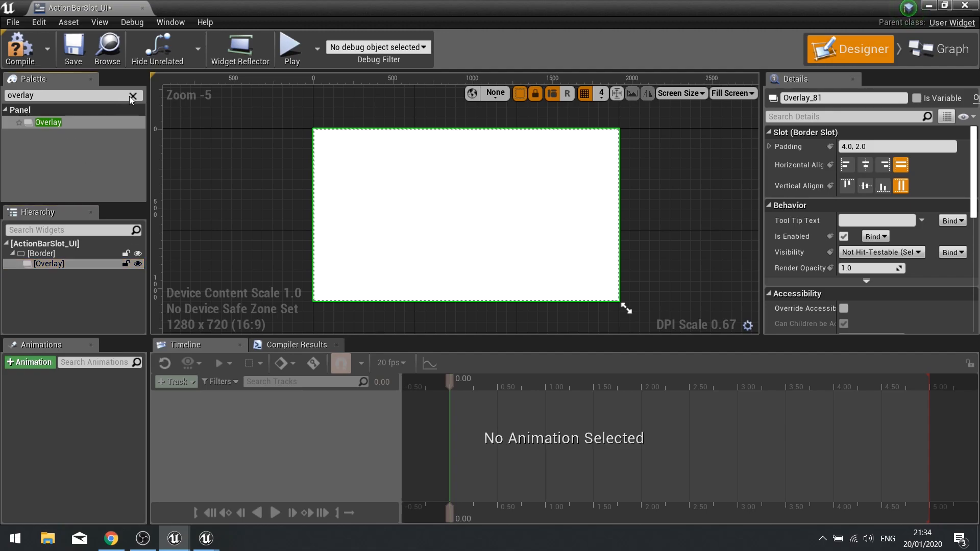
pyautogui.click(55, 266)
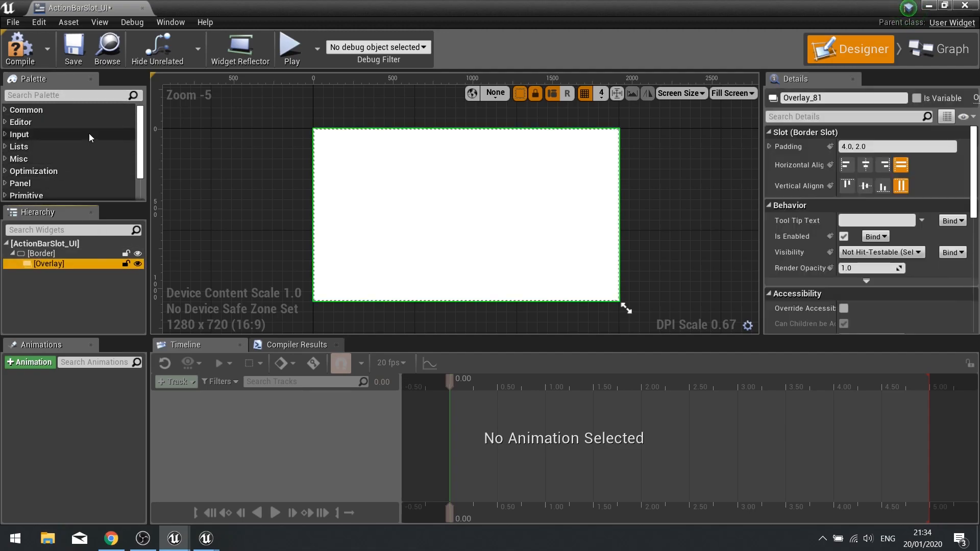
pyautogui.click(46, 95)
pyautogui.write('butt')
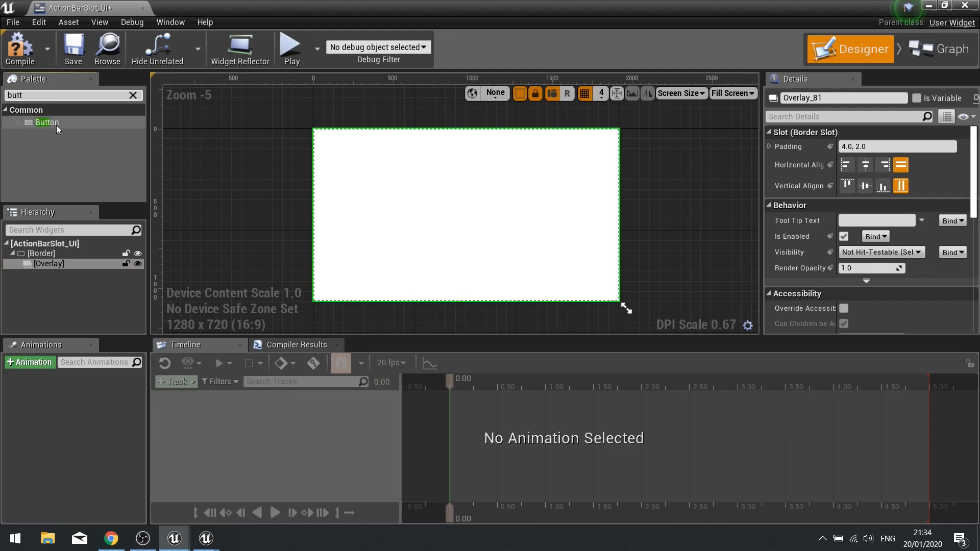
pyautogui.moveTo(56, 123); pyautogui.dragTo(50, 266)
# Add an Image inside the Button
pyautogui.click(133, 95)
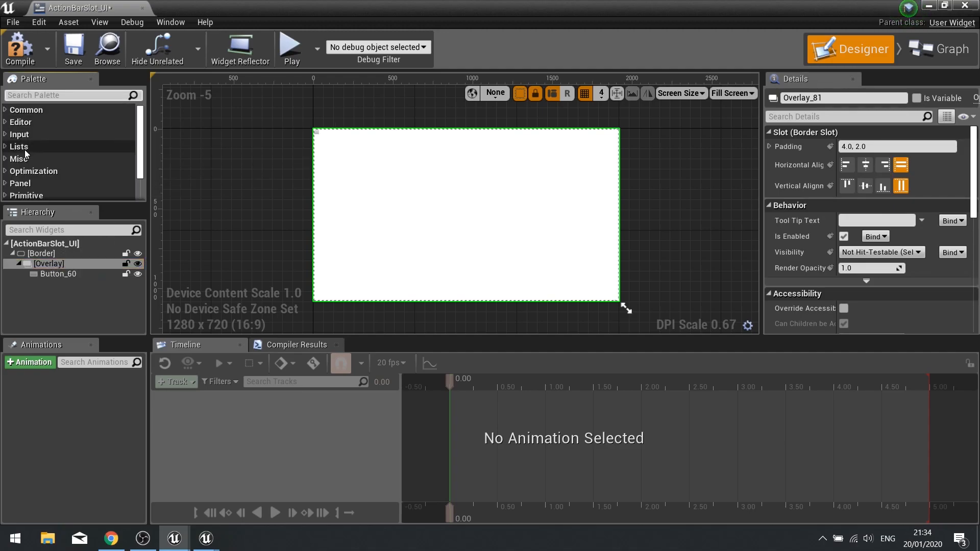
pyautogui.click(20, 96)
pyautogui.write('image')
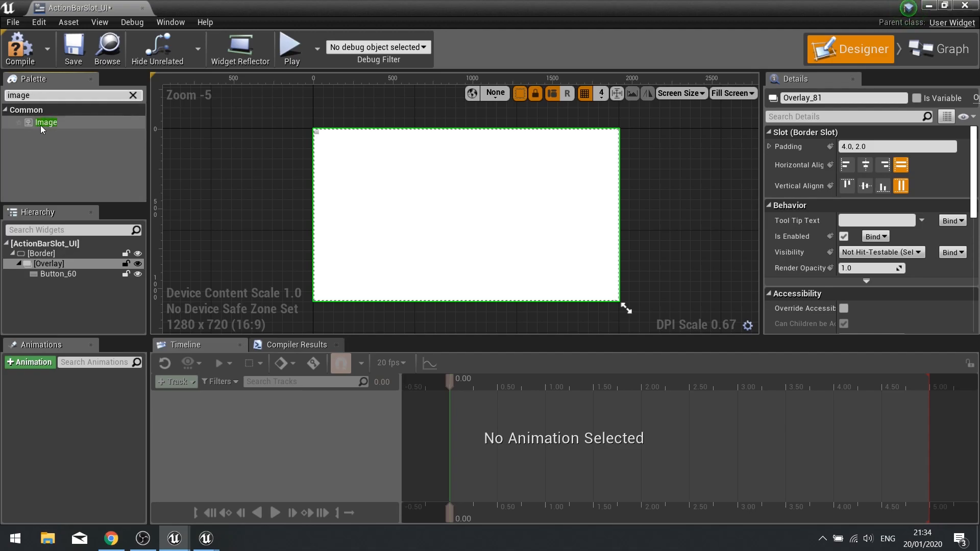
pyautogui.moveTo(43, 130); pyautogui.dragTo(57, 276)
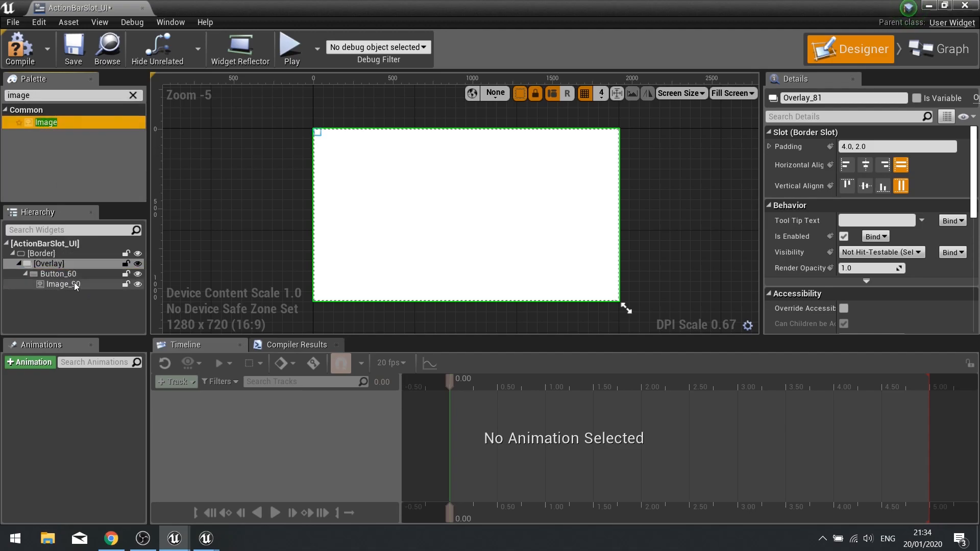
# Set the Image's brush size to 128 by 128
pyautogui.click(75, 284)
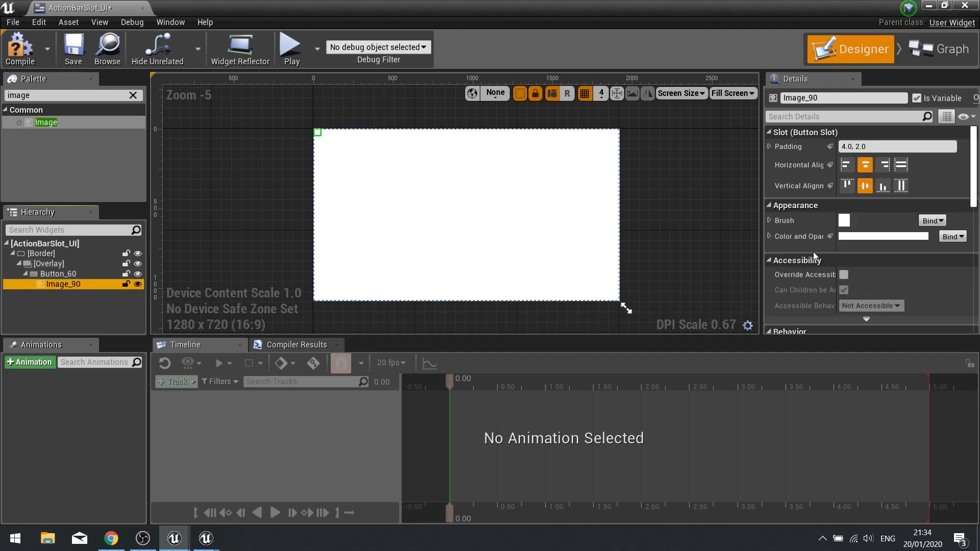
pyautogui.scroll(-5, 816, 255)
pyautogui.scroll(4, 816, 255)
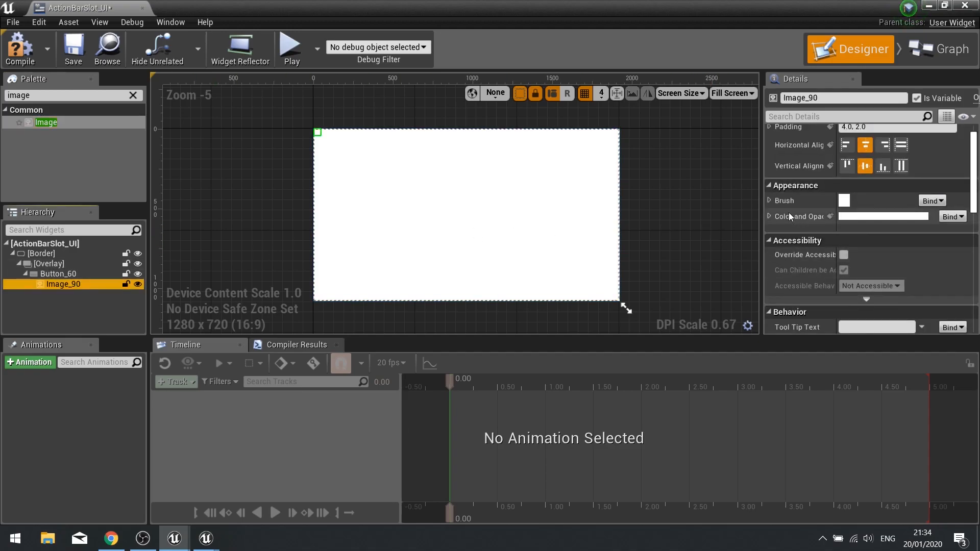
pyautogui.click(770, 202)
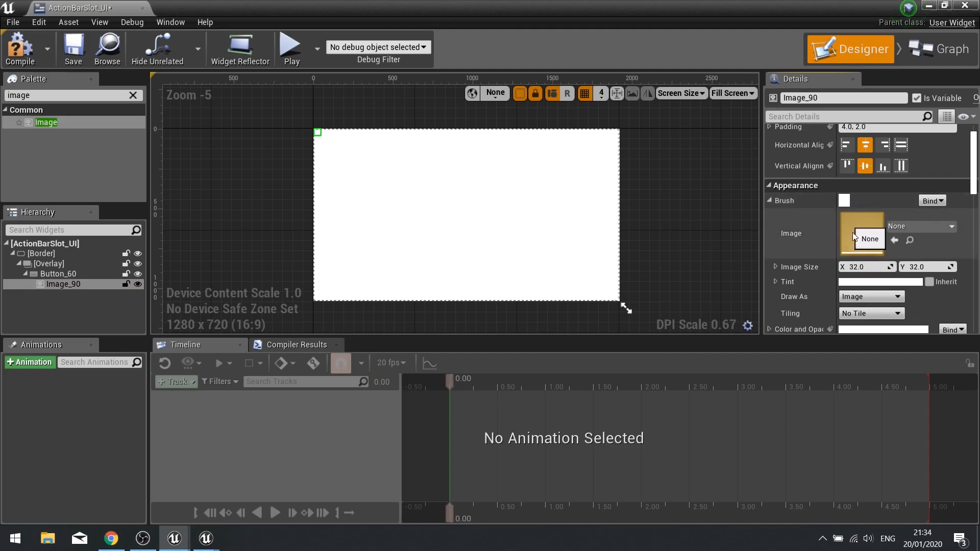
pyautogui.click(868, 267)
pyautogui.write('128')
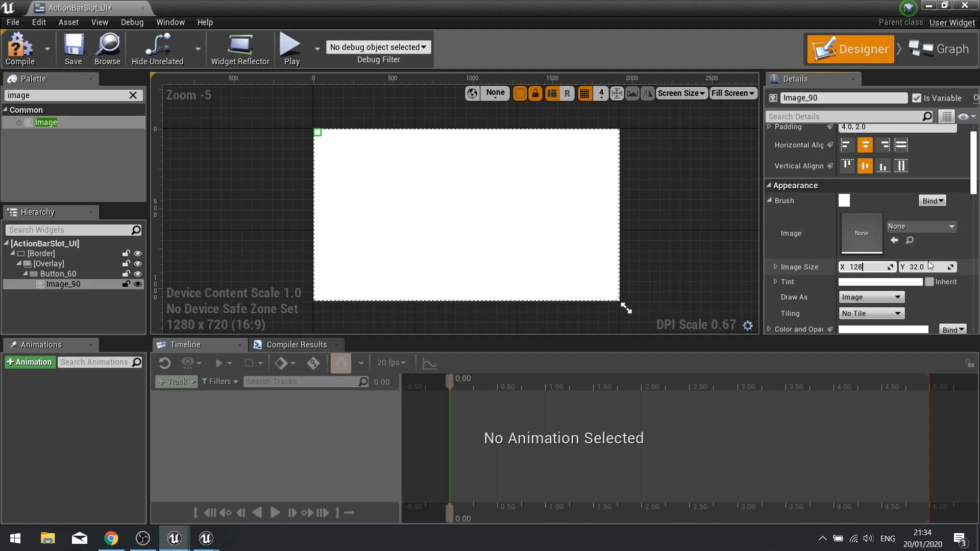
pyautogui.press('Return')
pyautogui.click(927, 265)
pyautogui.write('128')
pyautogui.press('Return')
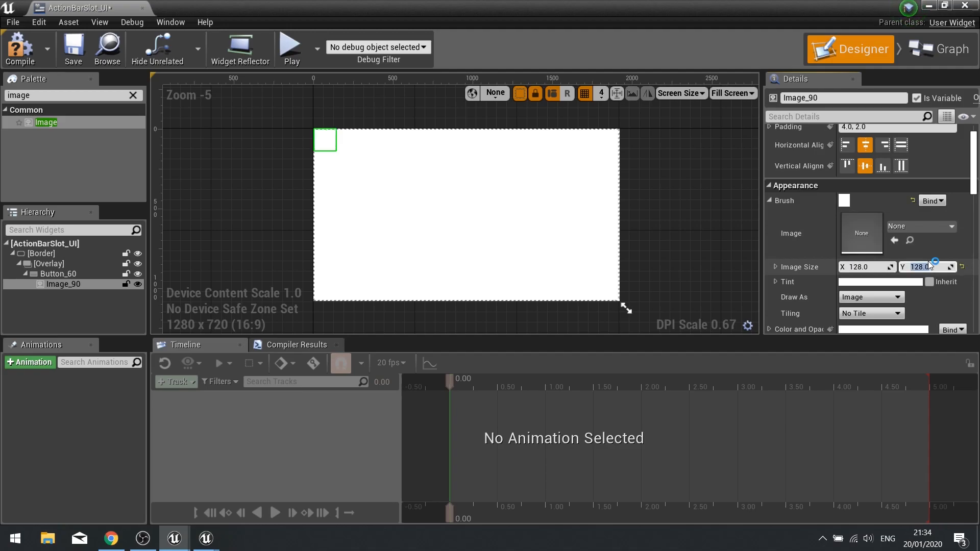
# Switch the designer preview size from Fill Screen to Desired and frame the slot widget
pyautogui.click(740, 97)
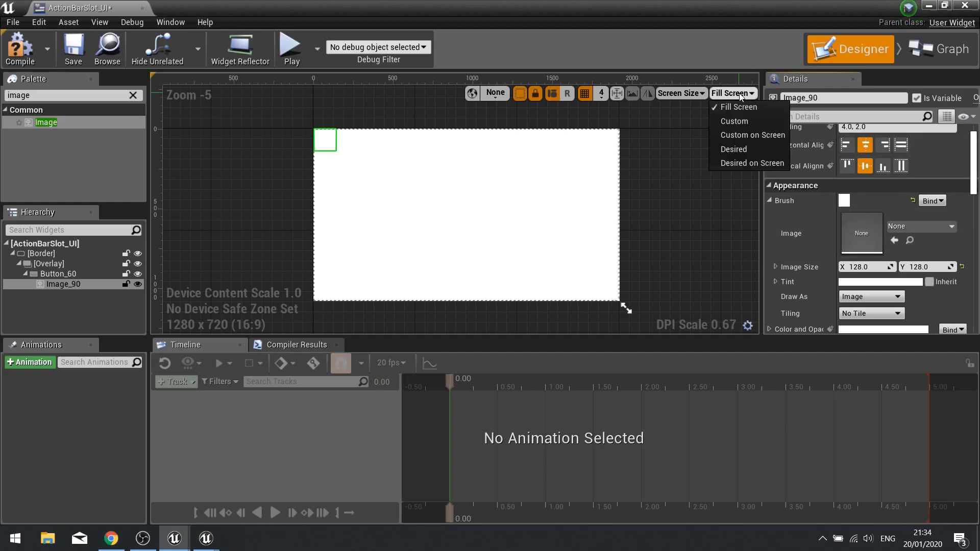
pyautogui.click(739, 146)
pyautogui.moveTo(388, 149); pyautogui.dragTo(532, 217, button='right')
pyautogui.scroll(3, 509, 208)
pyautogui.moveTo(563, 267); pyautogui.dragTo(492, 197, button='right')
pyautogui.scroll(2, 531, 276)
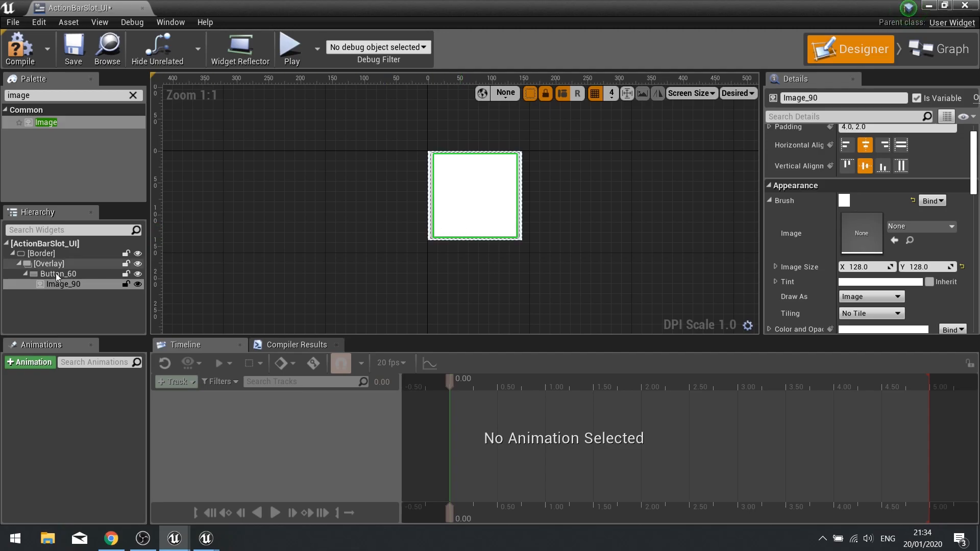
# Set the Border's brush color to the saved semi-transparent grey, with RGB about 0.221 and alpha 0.8
pyautogui.click(40, 254)
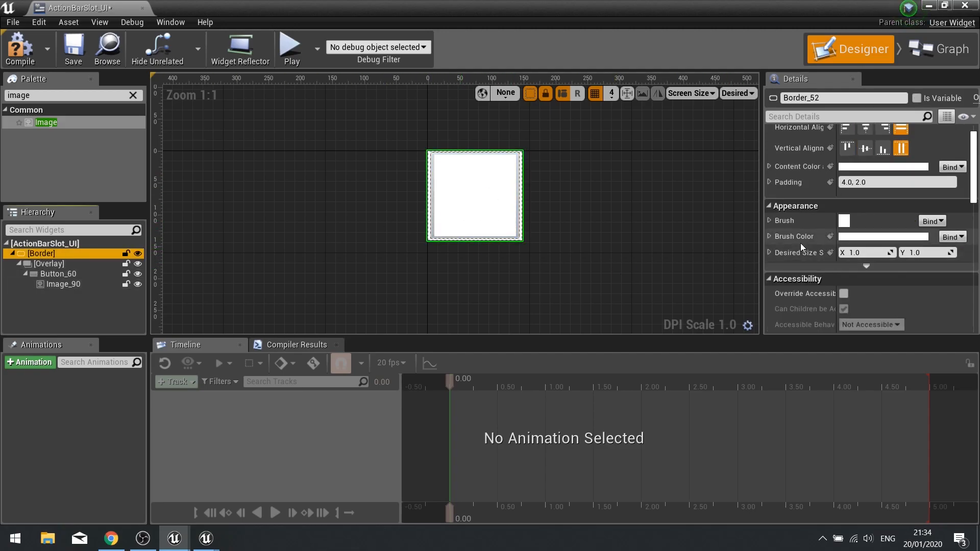
pyautogui.scroll(1, 800, 243)
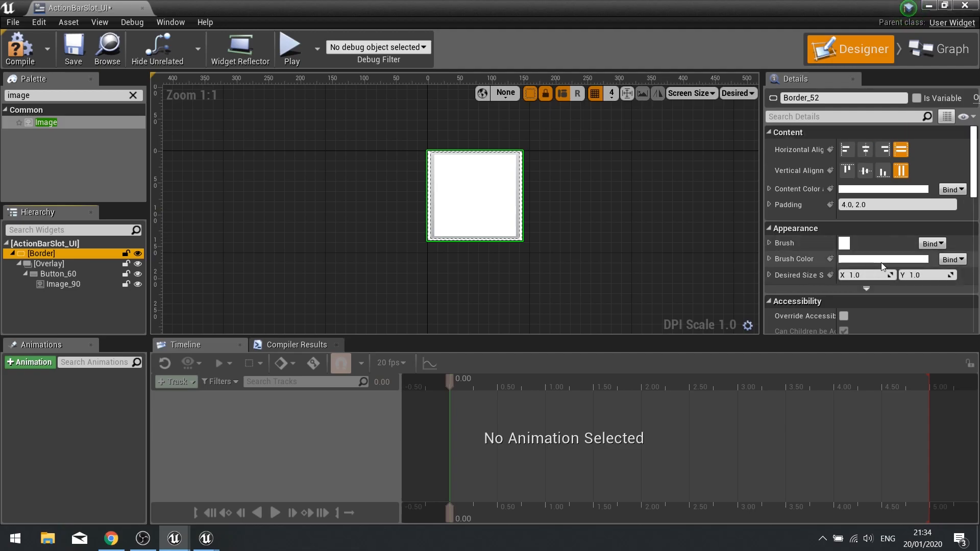
pyautogui.click(870, 259)
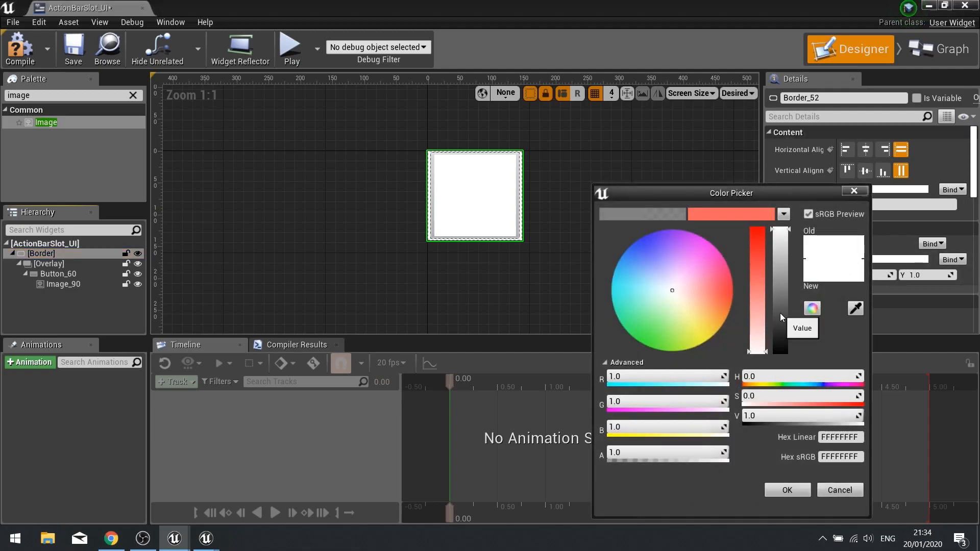
pyautogui.moveTo(780, 314); pyautogui.dragTo(781, 325)
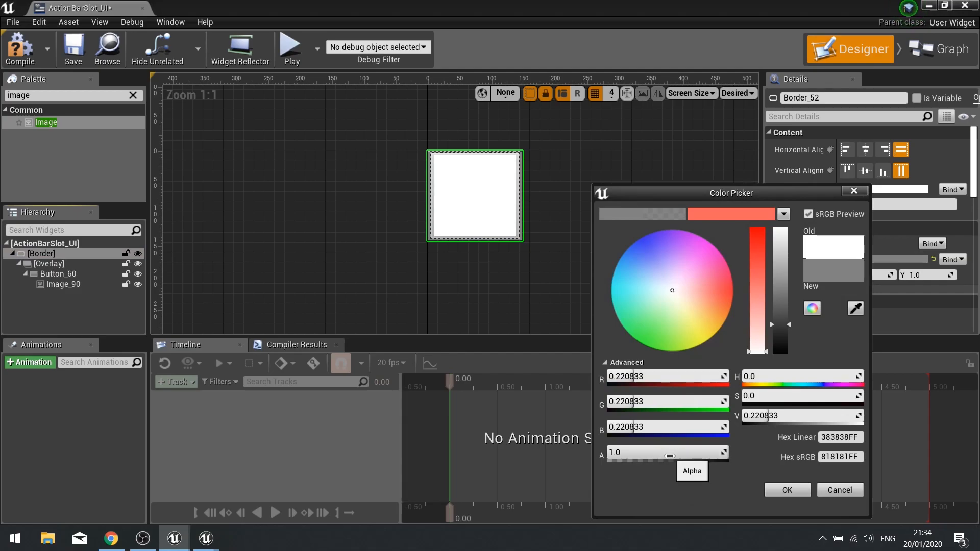
pyautogui.click(625, 215)
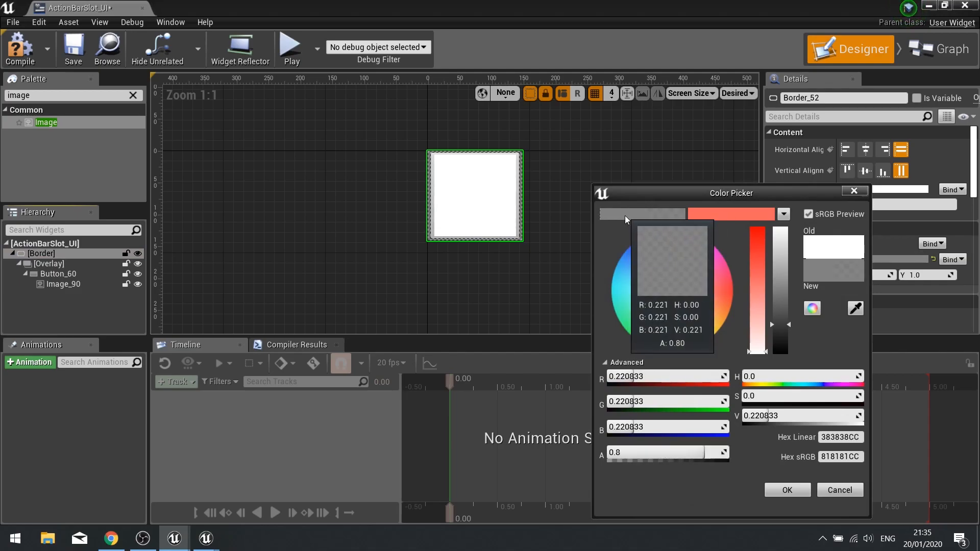
pyautogui.click(796, 490)
# Set the Border's content padding to 5 on all sides
pyautogui.scroll(2, 512, 258)
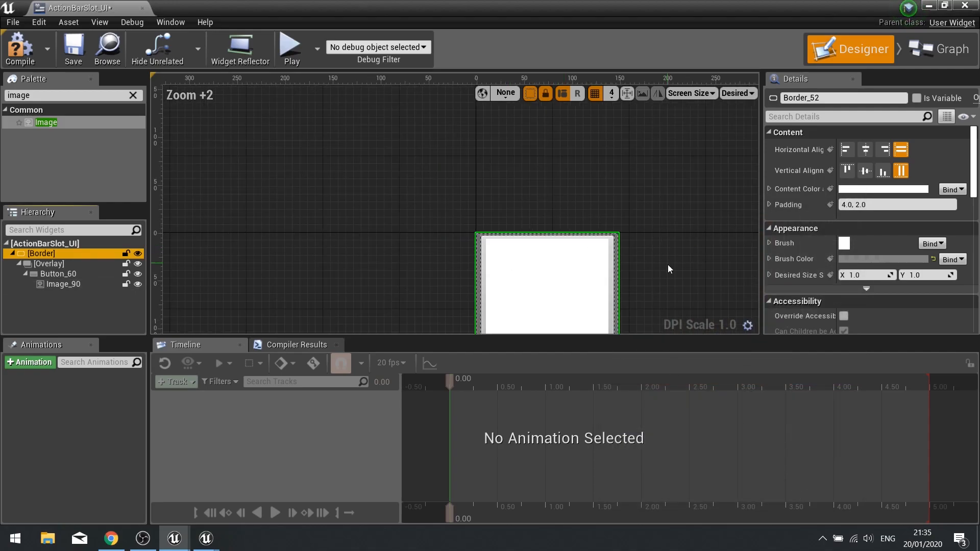
pyautogui.moveTo(664, 265); pyautogui.dragTo(566, 188, button='right')
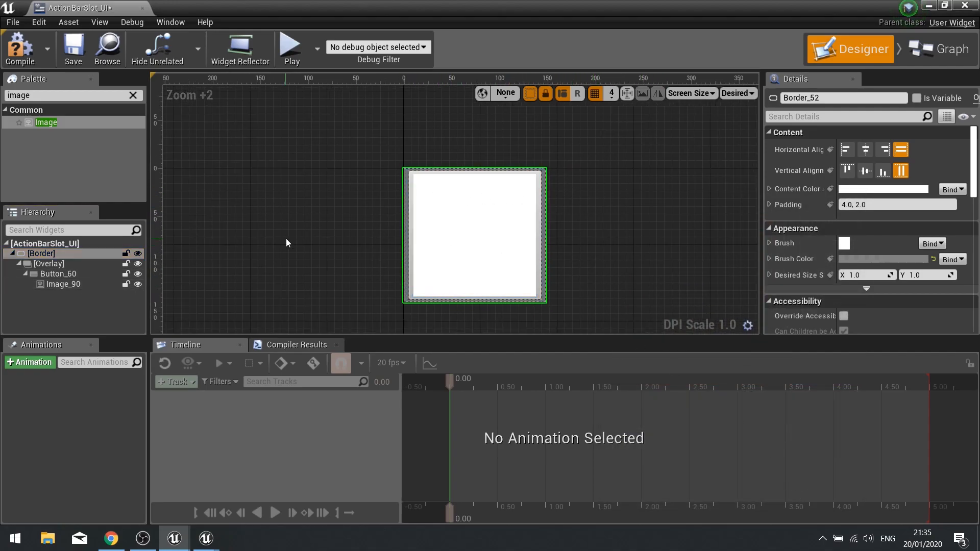
pyautogui.click(76, 256)
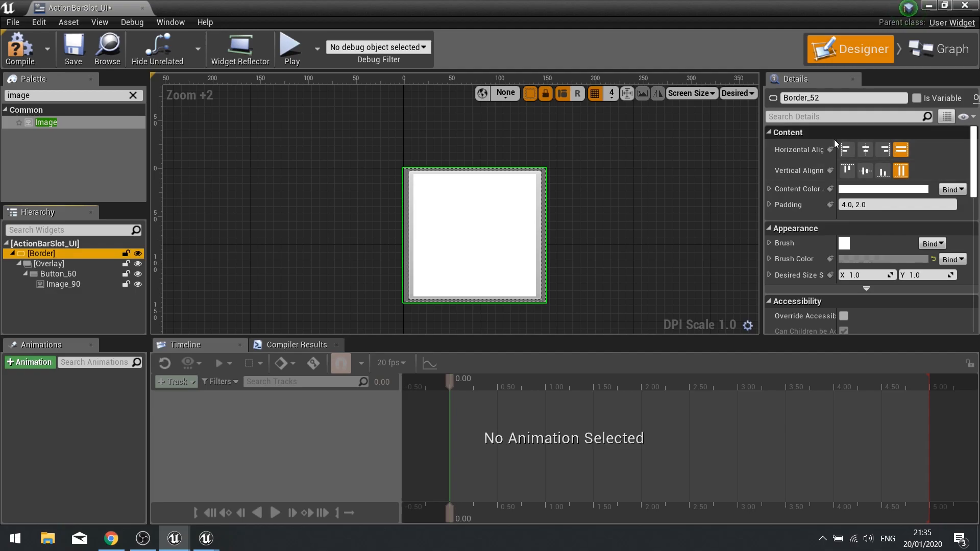
pyautogui.click(873, 204)
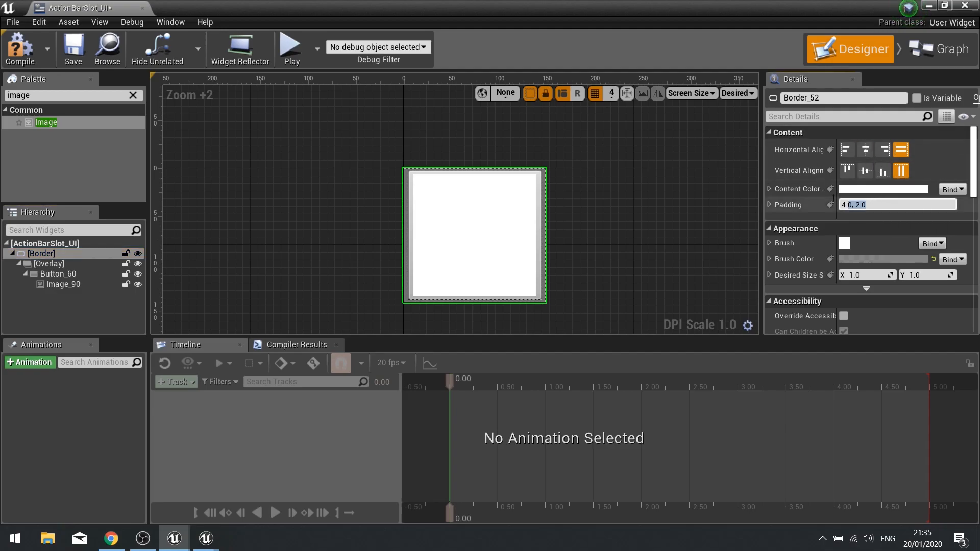
pyautogui.write('5')
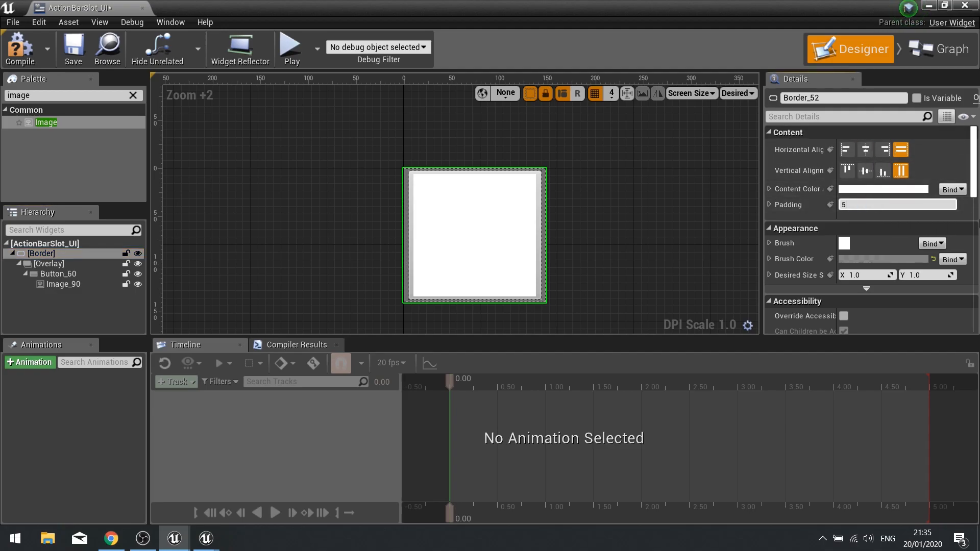
pyautogui.press('Return')
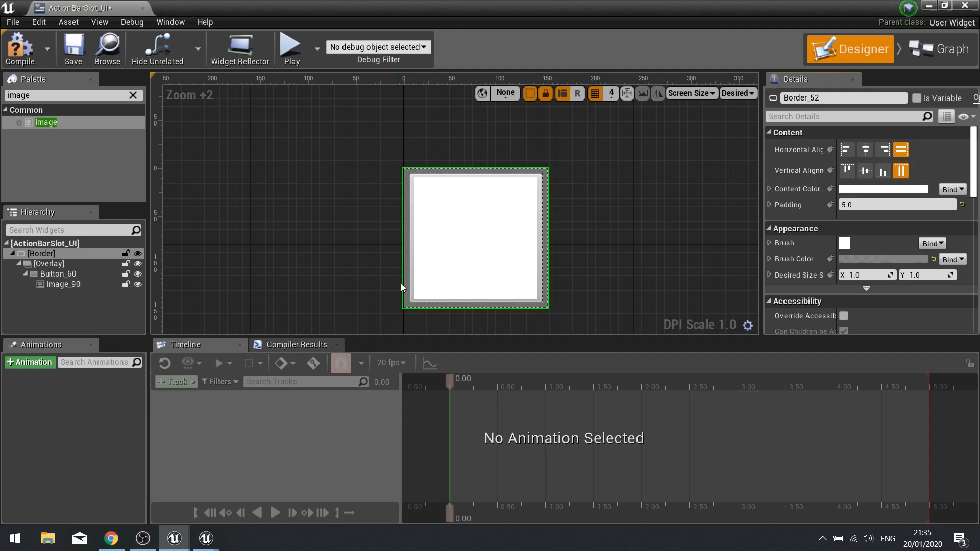
# Make the Button's background color fully transparent by setting its alpha to 0
pyautogui.click(63, 263)
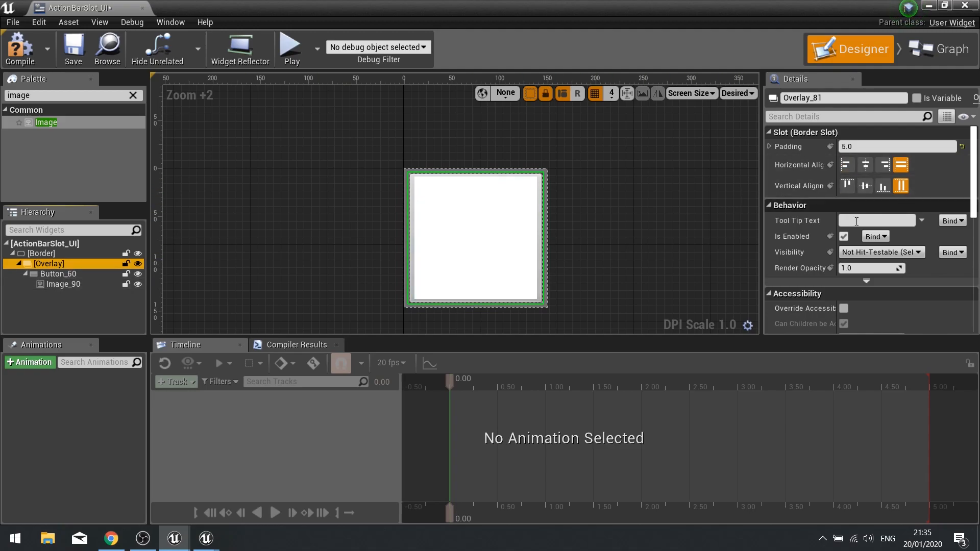
pyautogui.click(75, 274)
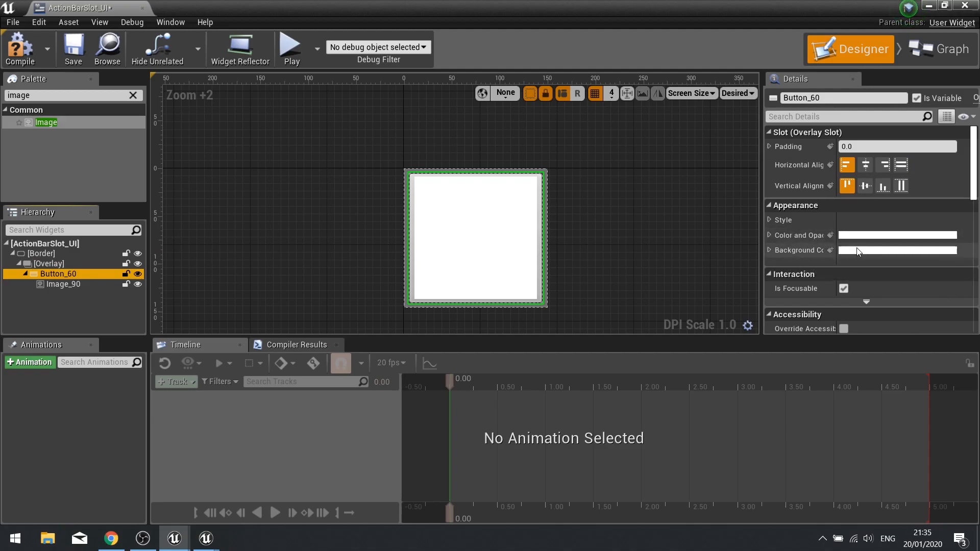
pyautogui.click(859, 251)
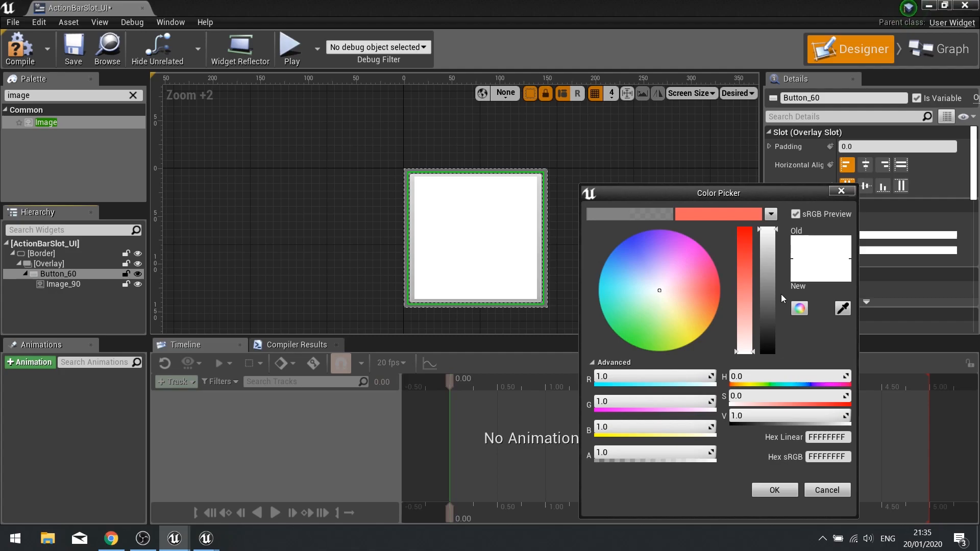
pyautogui.moveTo(663, 453); pyautogui.dragTo(595, 453)
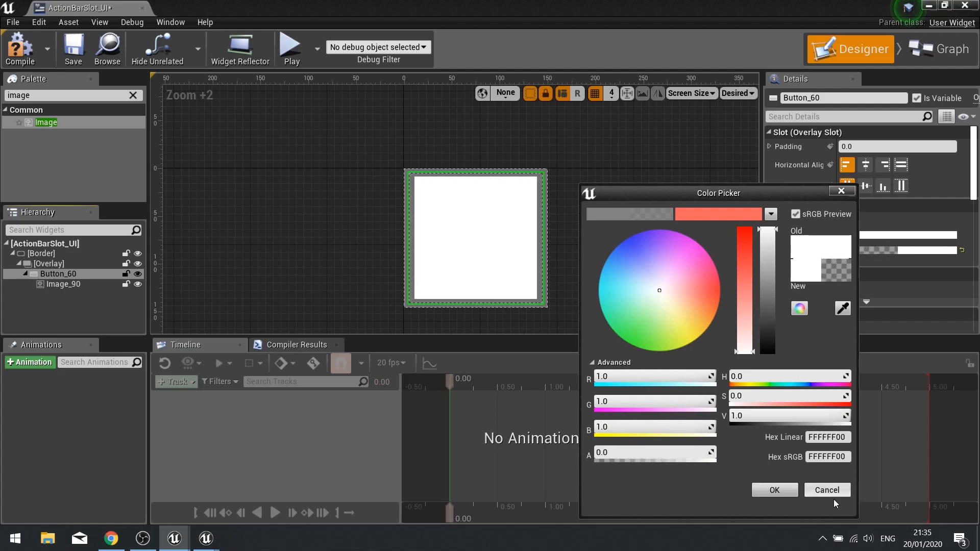
pyautogui.click(774, 490)
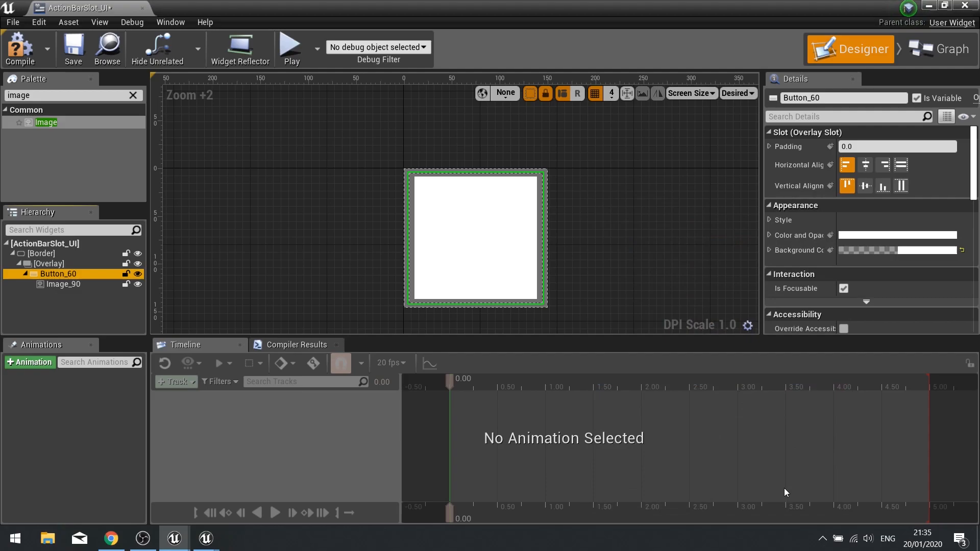
# Set the Image's padding inside the Button to 5 on all sides
pyautogui.click(71, 286)
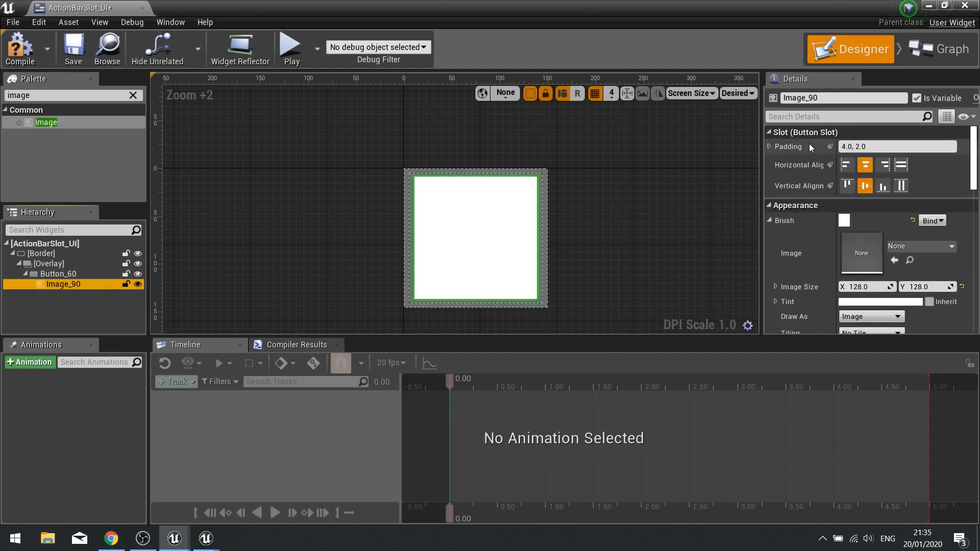
pyautogui.click(898, 146)
pyautogui.write('5')
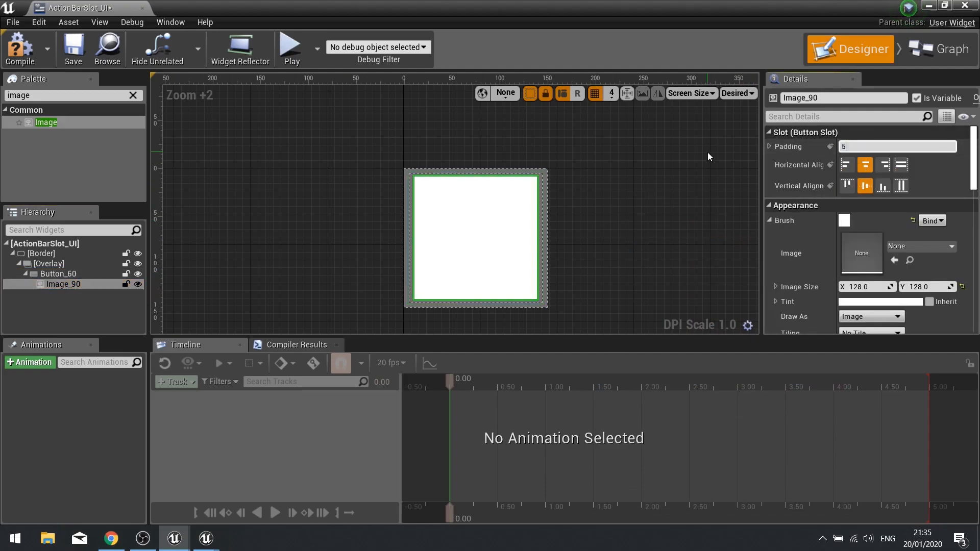
pyautogui.press('Return')
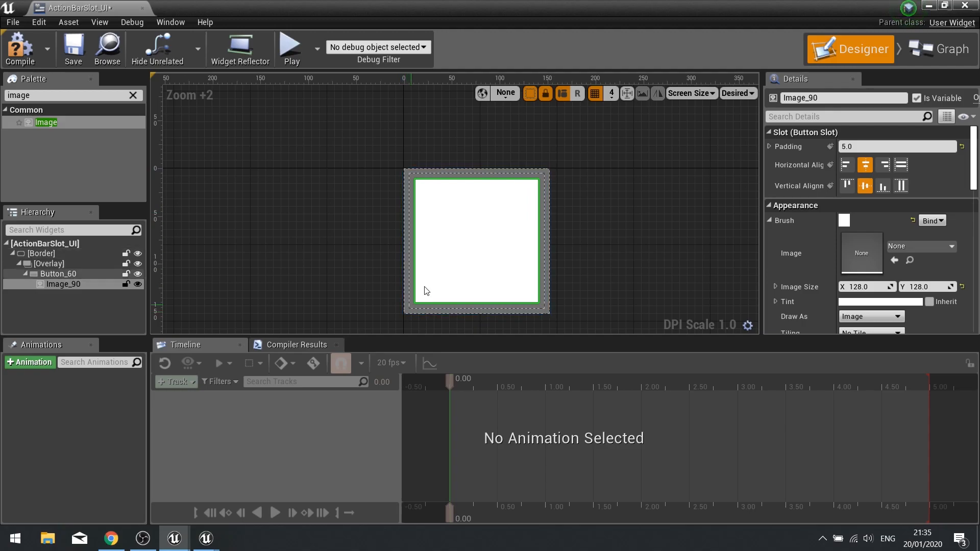
# Add a Progress Bar to the Overlay and set its horizontal and vertical alignment to fill
pyautogui.click(94, 263)
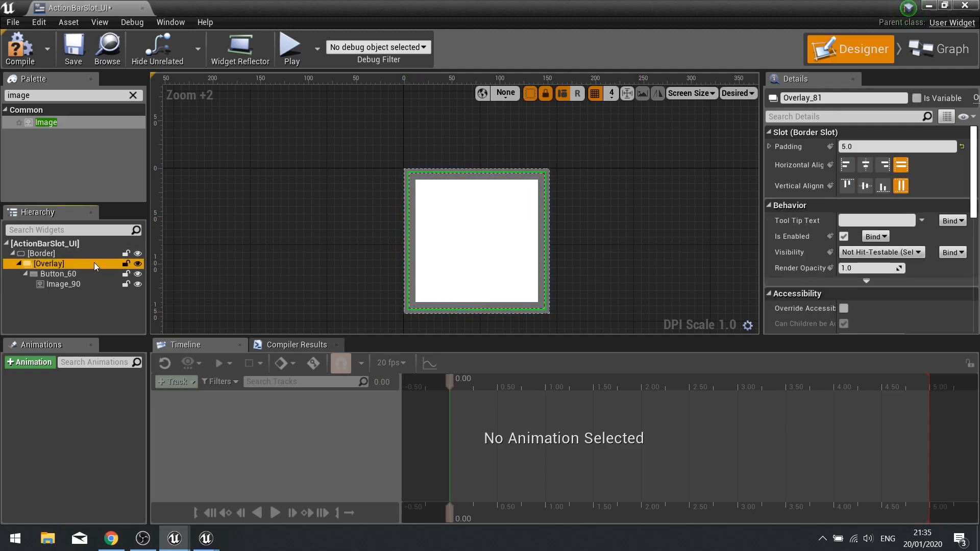
pyautogui.click(133, 95)
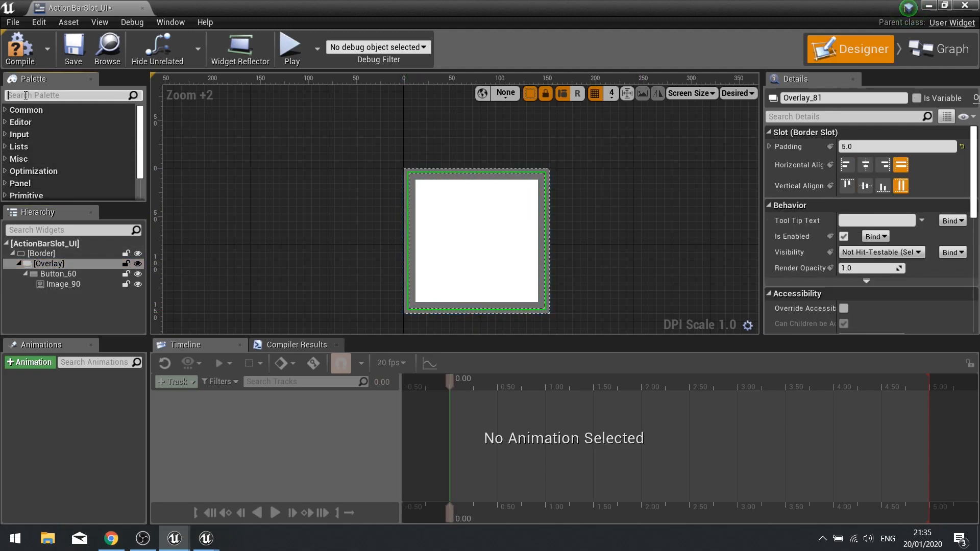
pyautogui.click(26, 94)
pyautogui.write('progre')
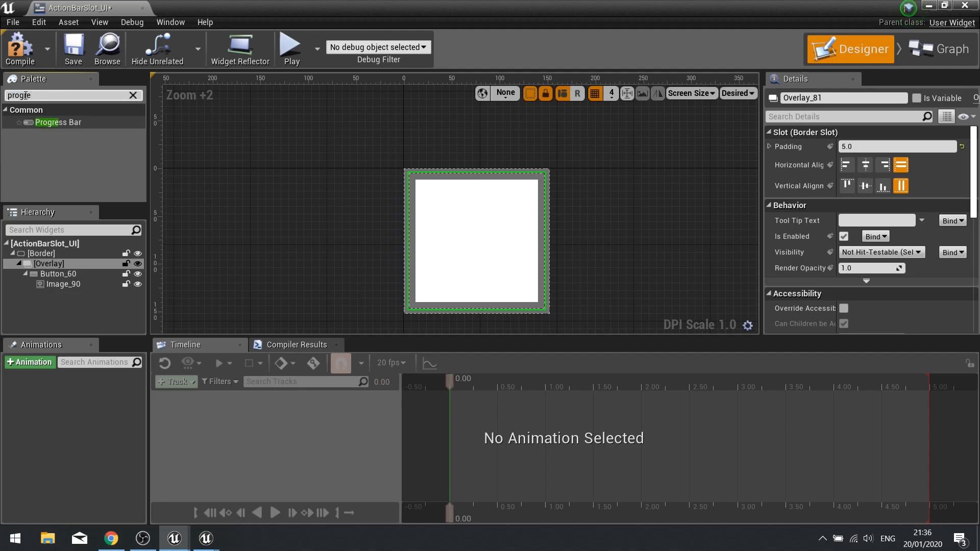
pyautogui.moveTo(46, 123); pyautogui.dragTo(53, 289)
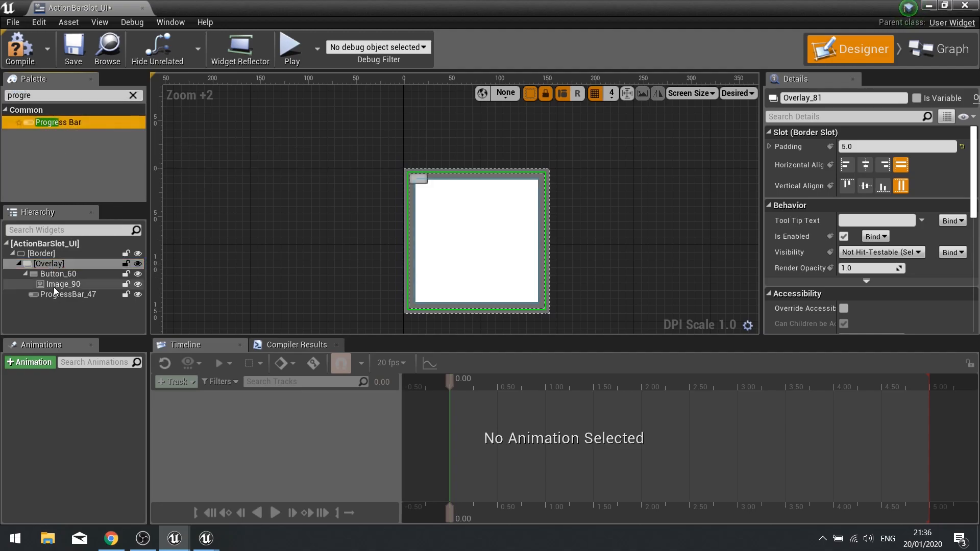
pyautogui.click(54, 292)
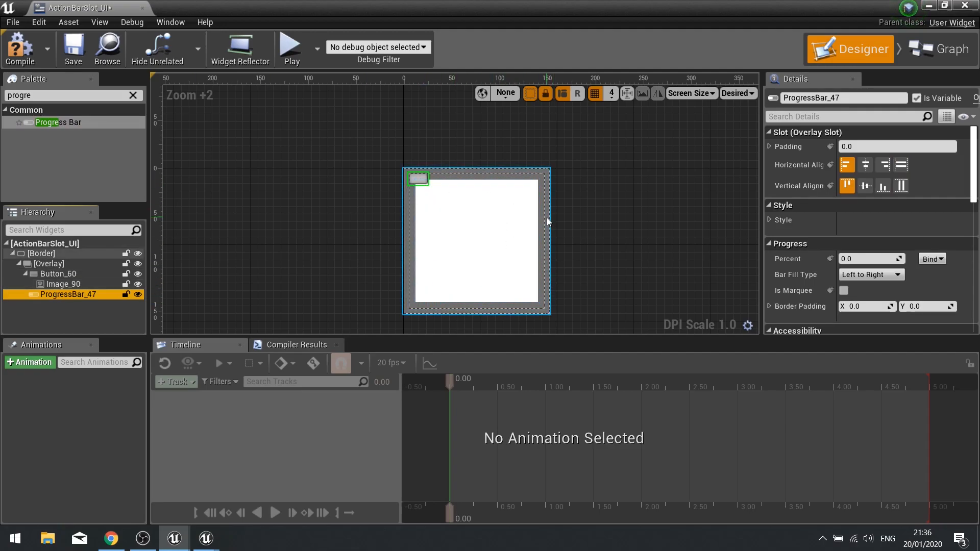
pyautogui.click(901, 165)
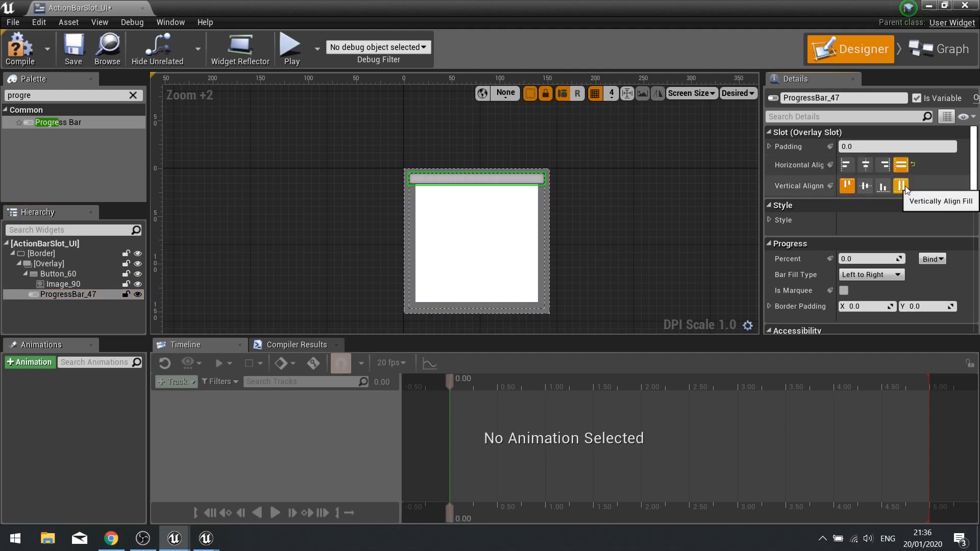
pyautogui.click(902, 186)
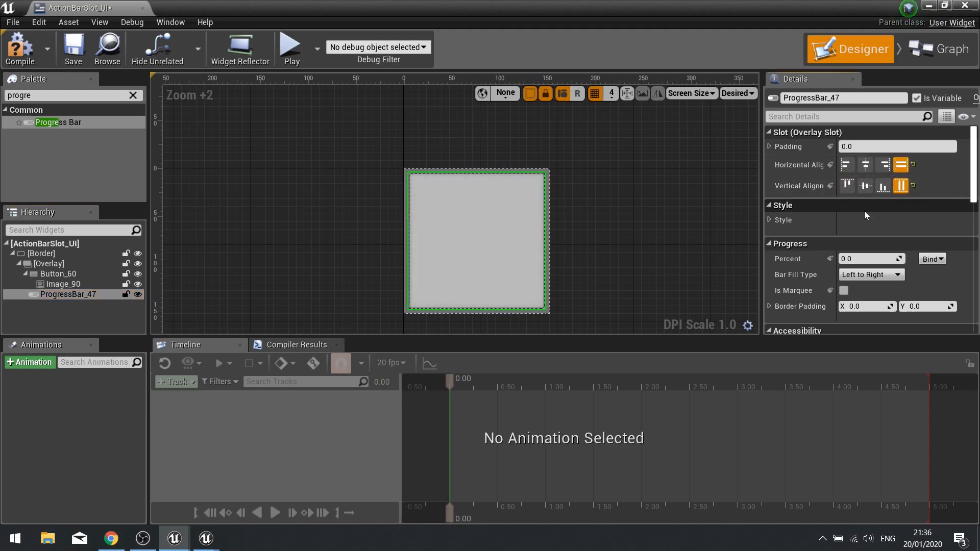
# Set the Progress Bar's percent to about 0.5 and its bar fill type to Bottom to Top
pyautogui.moveTo(851, 259); pyautogui.dragTo(870, 259)
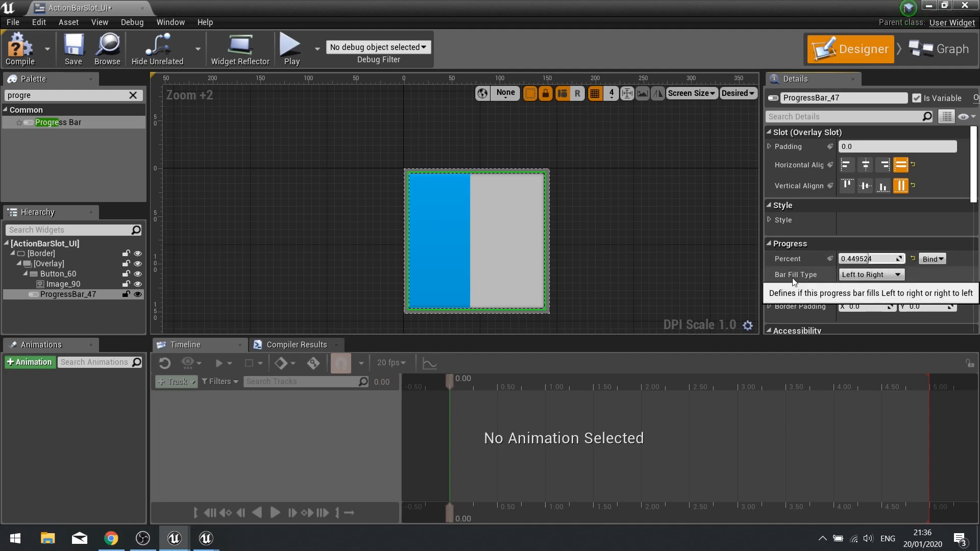
pyautogui.click(880, 279)
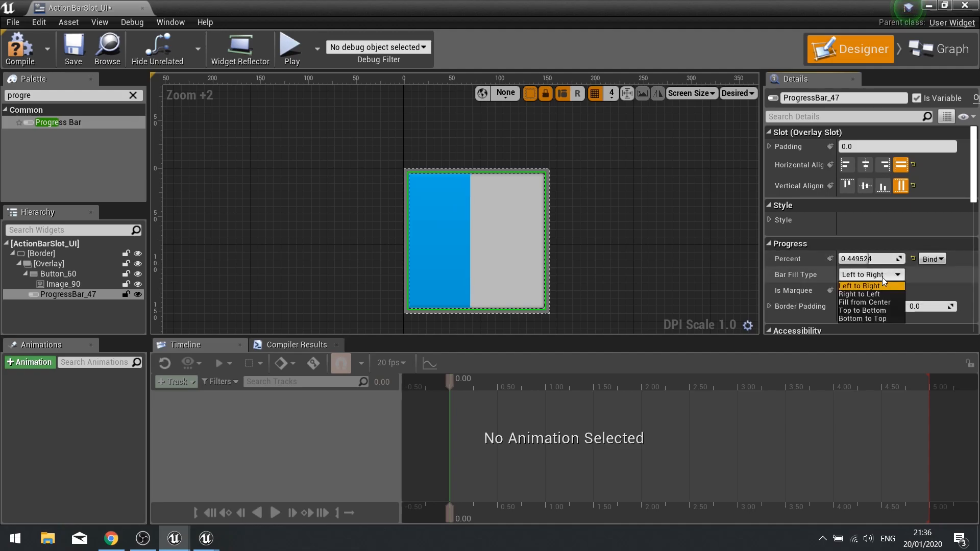
pyautogui.click(874, 310)
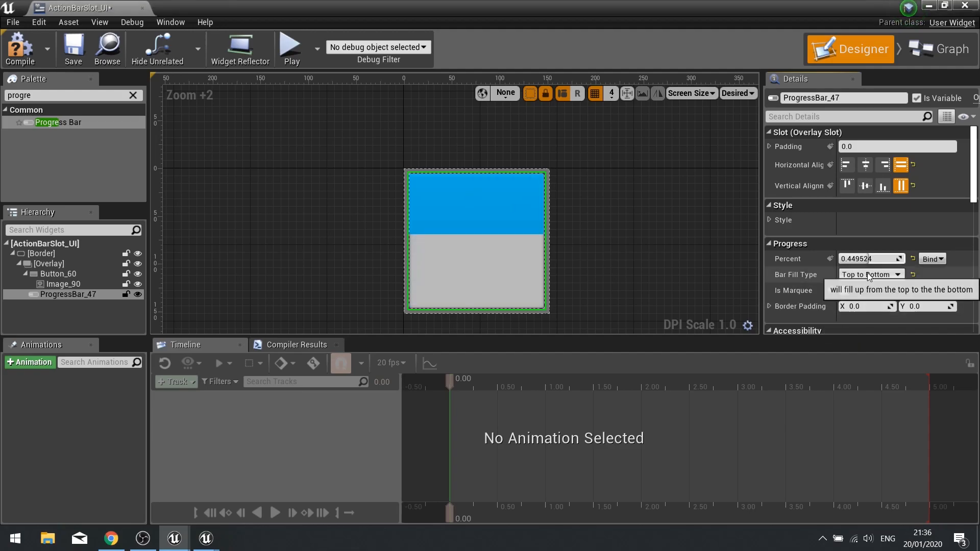
pyautogui.moveTo(867, 259)
pyautogui.mouseDown()
pyautogui.moveTo(850, 259)
pyautogui.moveTo(898, 259)
pyautogui.moveTo(857, 259)
pyautogui.moveTo(871, 273)
pyautogui.mouseUp()
pyautogui.click(871, 276)
pyautogui.click(861, 318)
# Set the Progress Bar's fill color to the saved semi-transparent grey with its alpha changed to 0.5
pyautogui.scroll(-5, 868, 288)
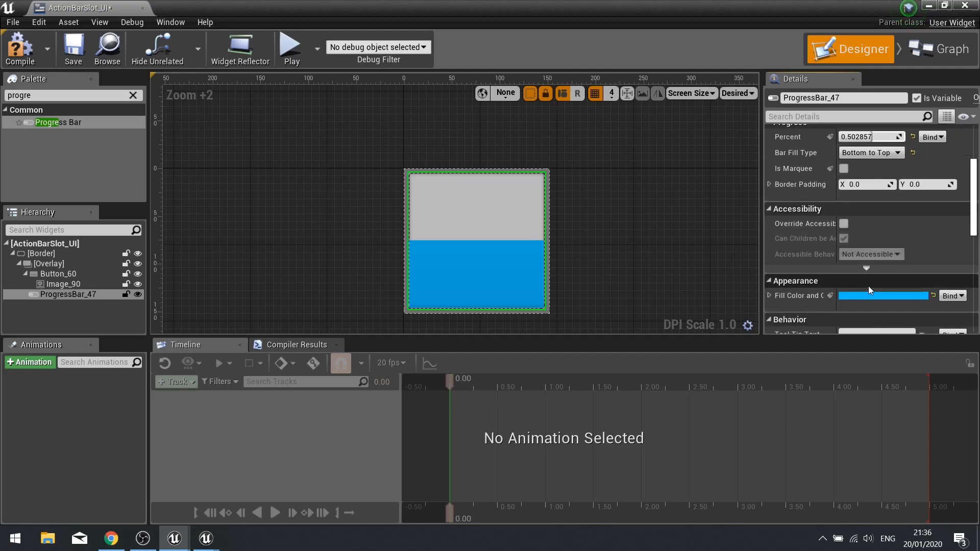
pyautogui.click(864, 235)
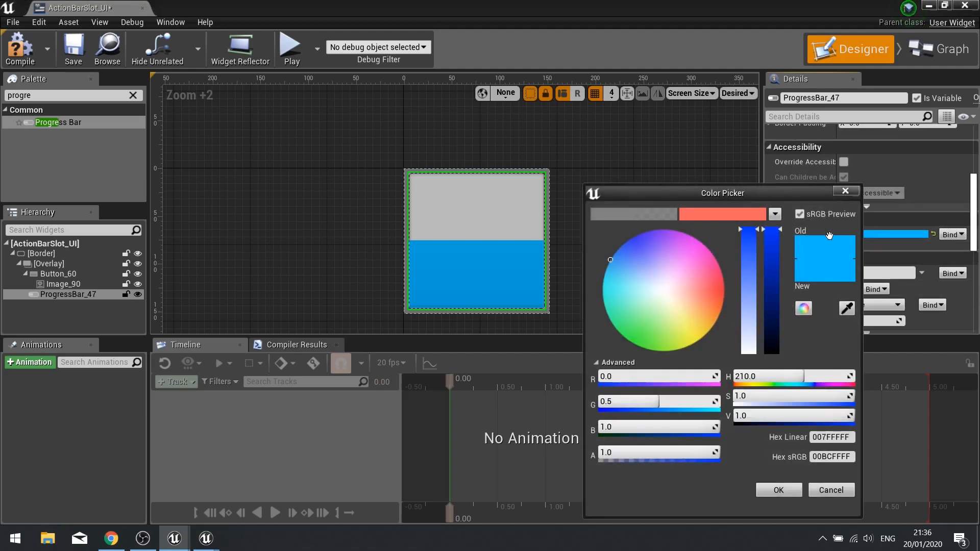
pyautogui.click(630, 216)
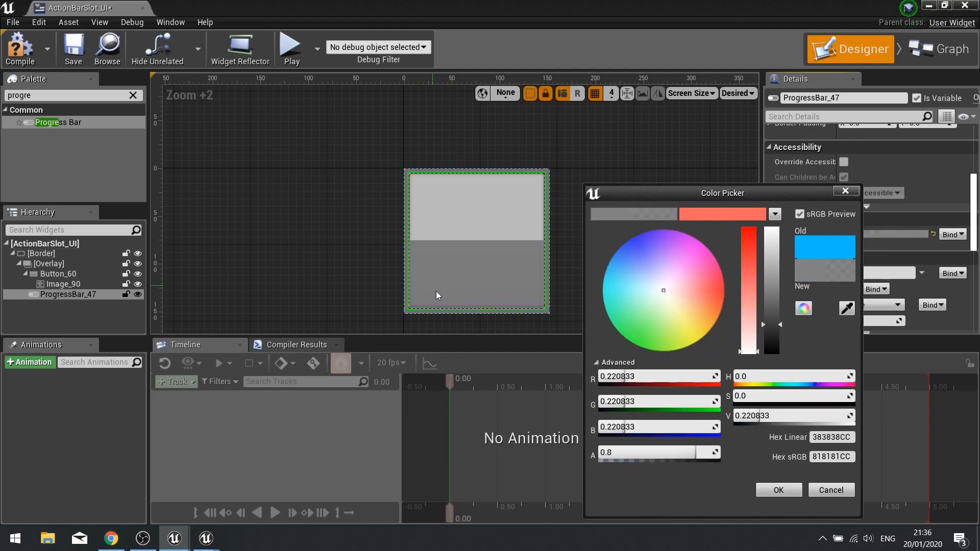
pyautogui.click(644, 452)
pyautogui.write('0')
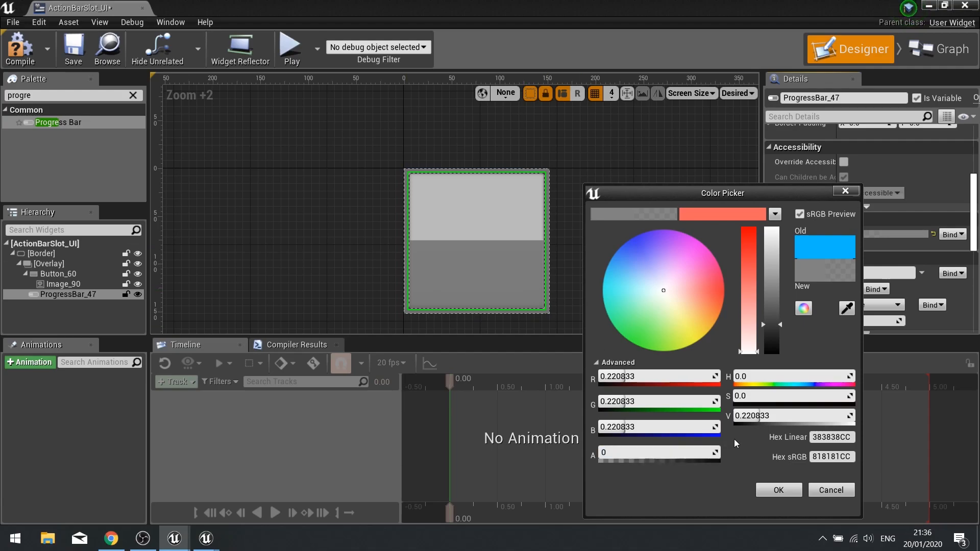
pyautogui.write('.5')
pyautogui.press('Return')
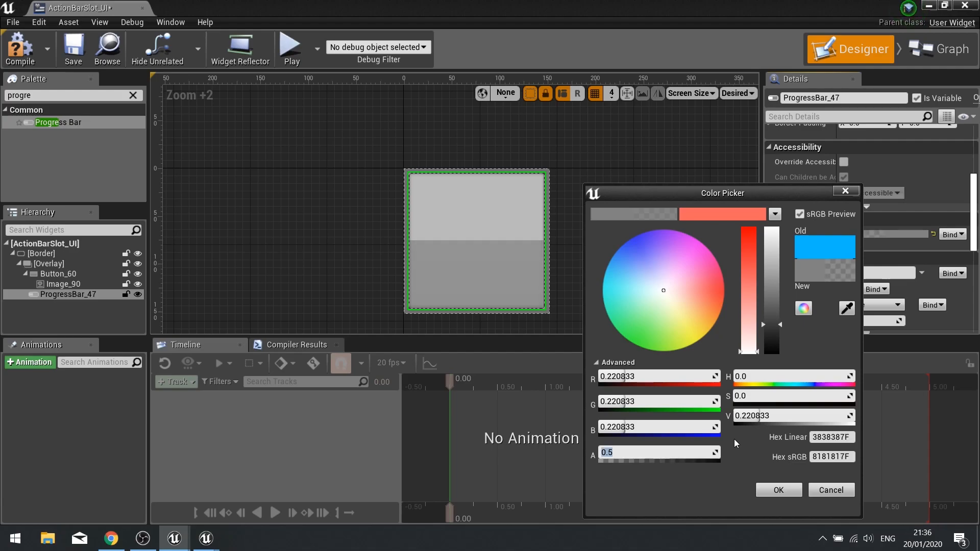
pyautogui.click(777, 490)
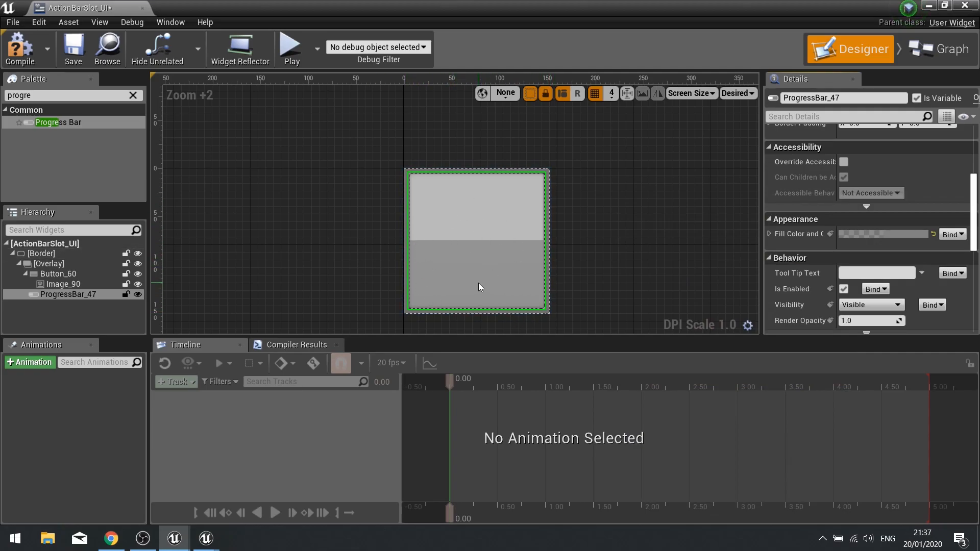
# Adjust the Progress Bar's percent to about 0.56 and compile the slot widget
pyautogui.scroll(4, 825, 214)
pyautogui.moveTo(871, 177)
pyautogui.mouseDown()
pyautogui.moveTo(862, 177)
pyautogui.moveTo(882, 177)
pyautogui.moveTo(862, 178)
pyautogui.moveTo(874, 177)
pyautogui.mouseUp()
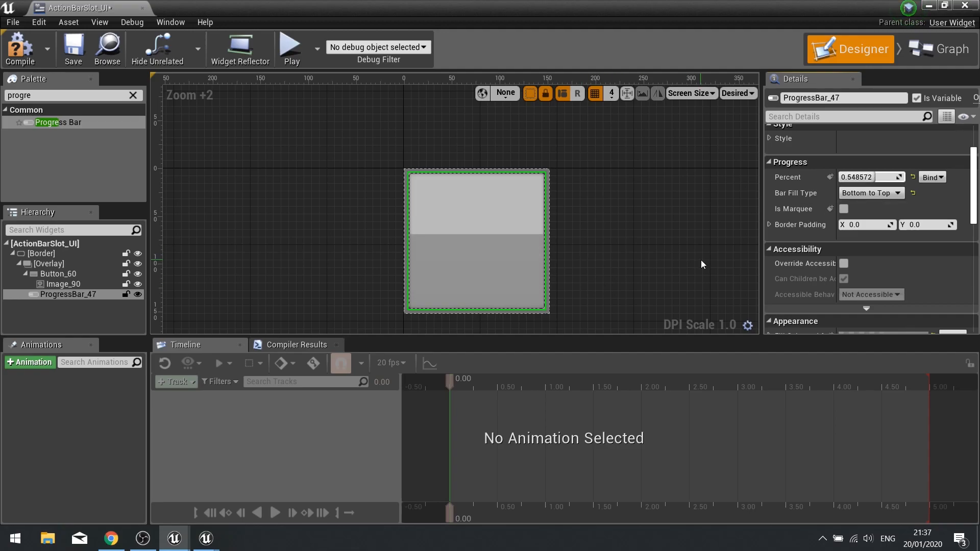
pyautogui.moveTo(873, 177)
pyautogui.mouseDown()
pyautogui.moveTo(863, 177)
pyautogui.moveTo(874, 177)
pyautogui.mouseUp()
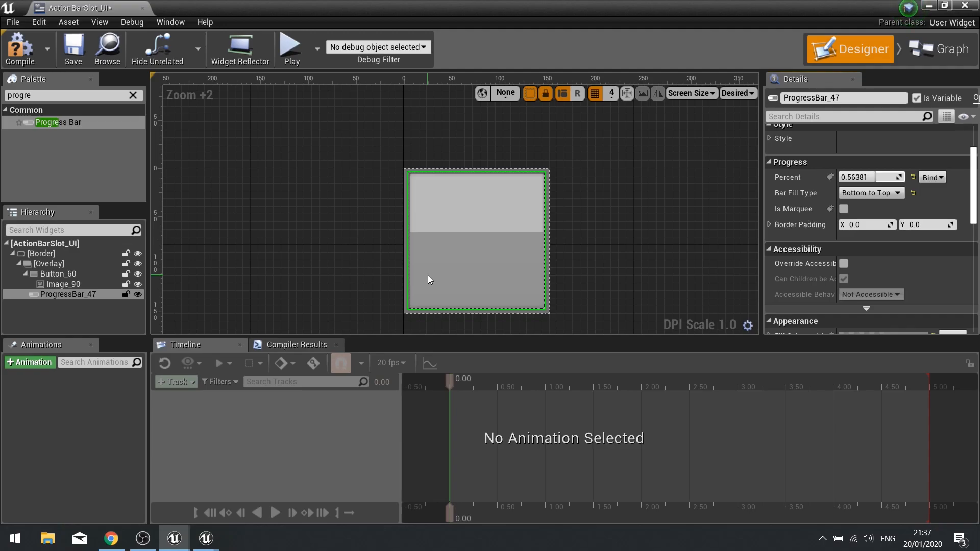
pyautogui.click(20, 48)
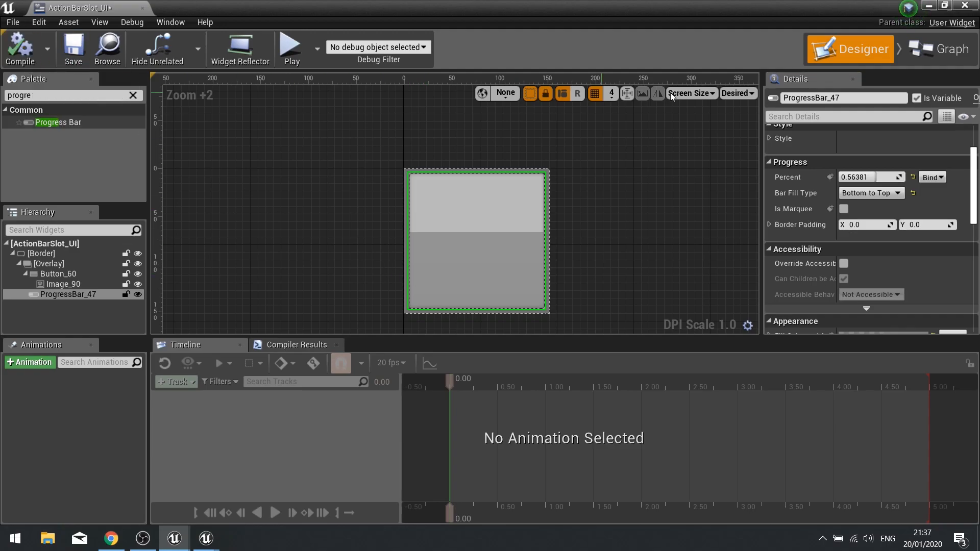
# Open the ActionBar_UI widget and add an Action Bar Slot UI widget inside its Horizontal Box
pyautogui.click(965, 5)
pyautogui.click(27, 444)
pyautogui.doubleClick(27, 444)
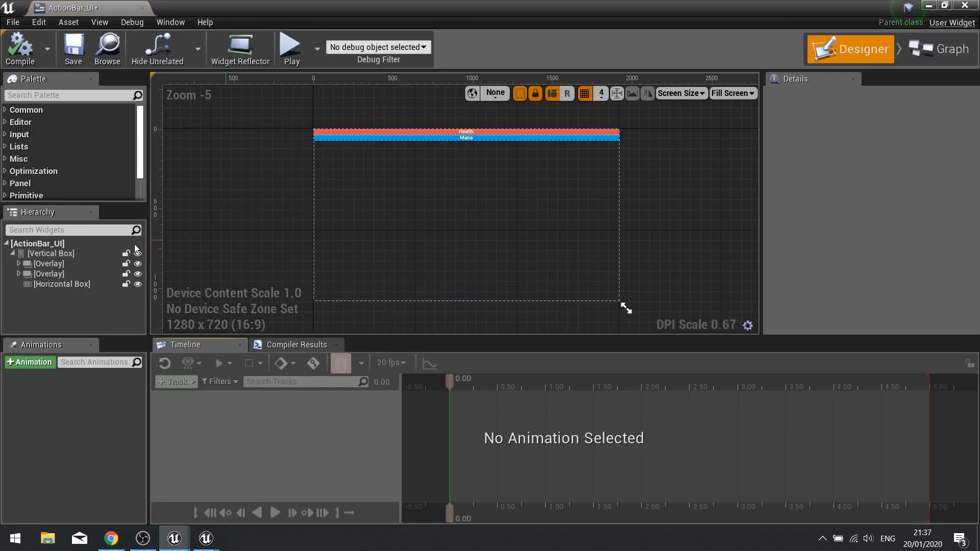
pyautogui.click(46, 286)
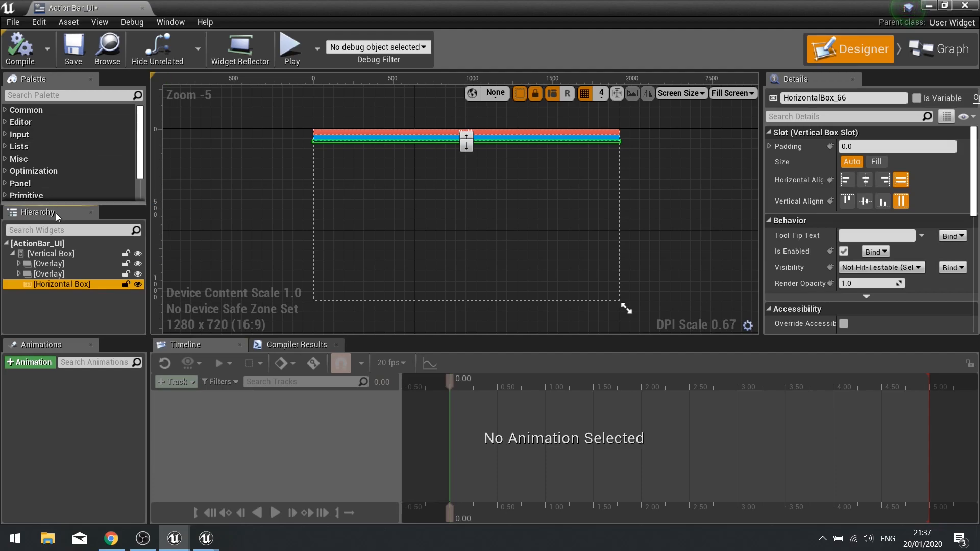
pyautogui.click(91, 95)
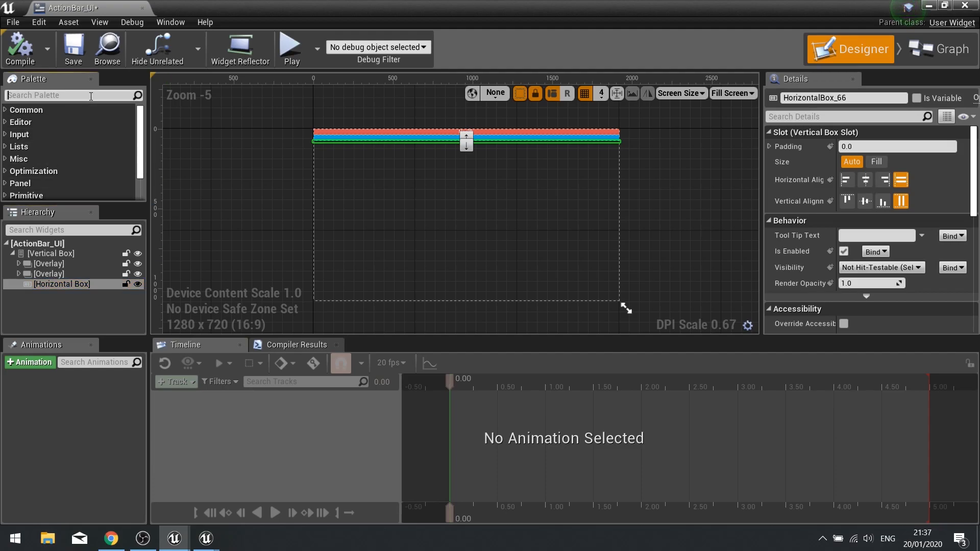
pyautogui.write('slot')
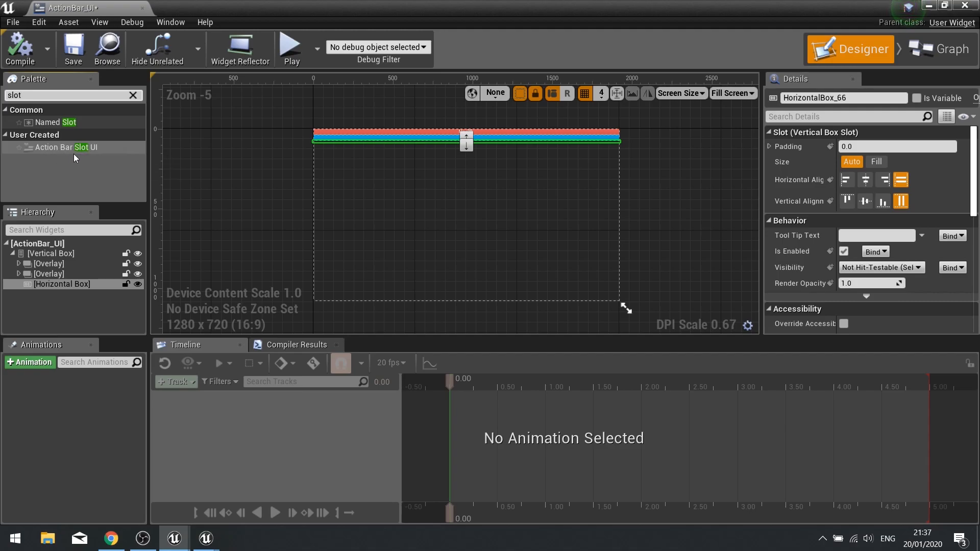
pyautogui.moveTo(74, 151); pyautogui.dragTo(65, 283)
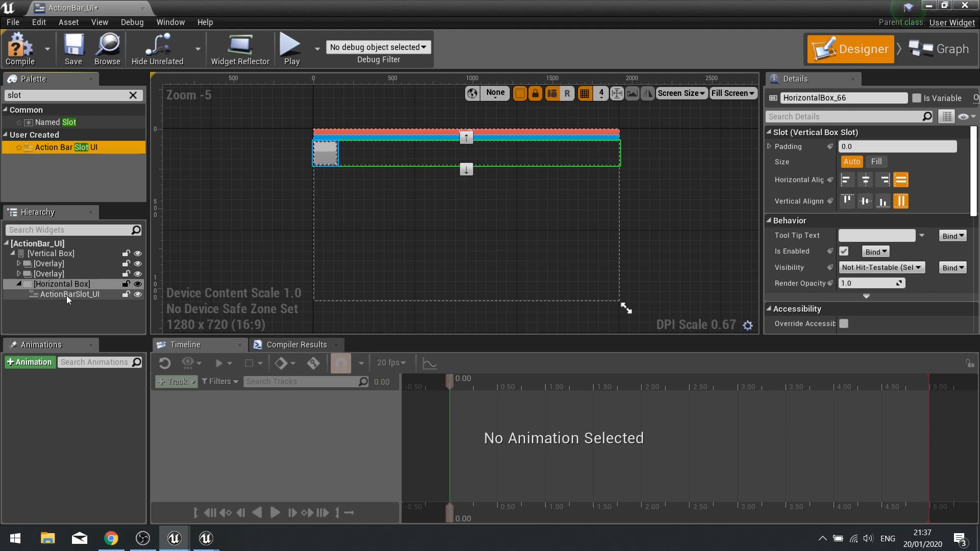
# Duplicate the action bar slot seven times to make a row of eight slots in the Horizontal Box
pyautogui.click(66, 295)
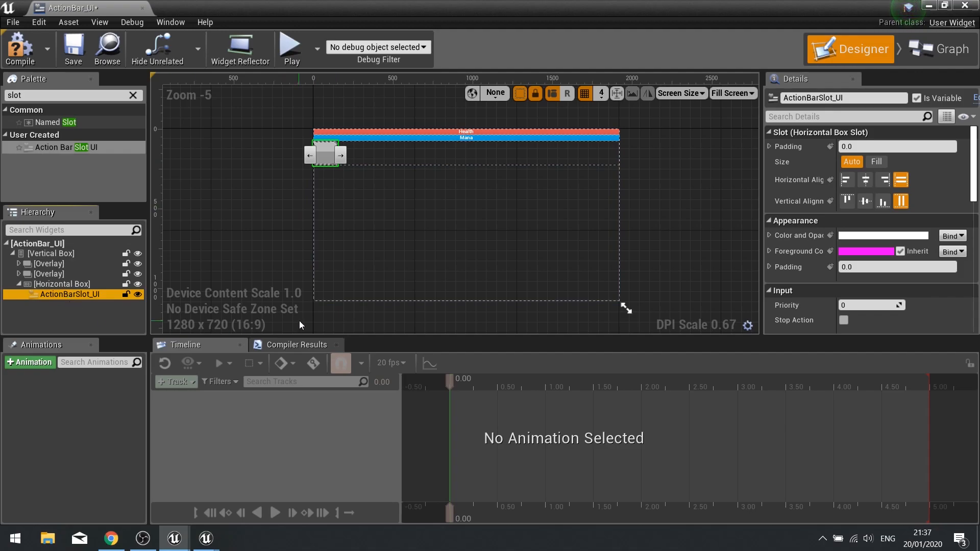
pyautogui.hotkey('ctrl', 'w')
pyautogui.hotkey('ctrl', 'w')
pyautogui.hotkey('ctrl', 'w')
pyautogui.hotkey('ctrl', 'w')
pyautogui.hotkey('ctrl', 'w')
pyautogui.hotkey('ctrl', 'w')
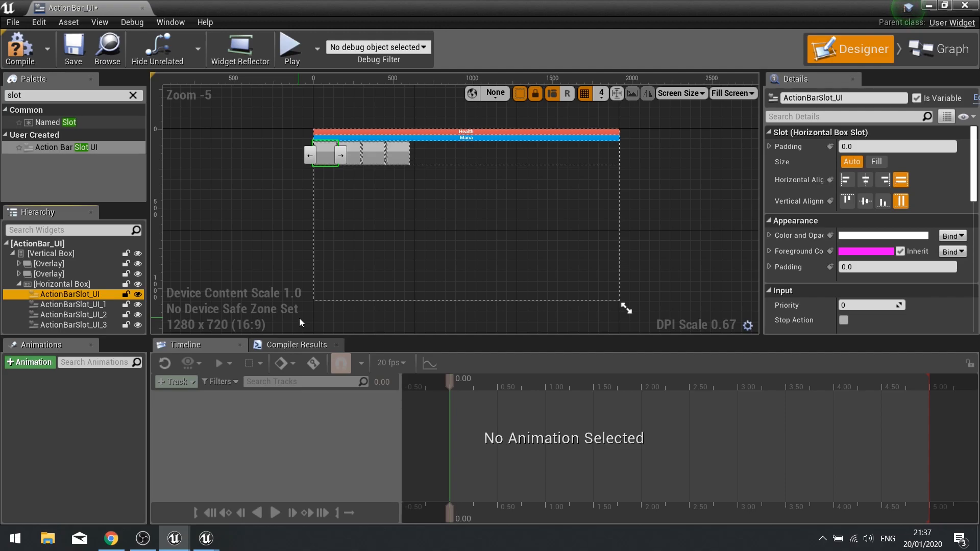
pyautogui.hotkey('ctrl', 'w')
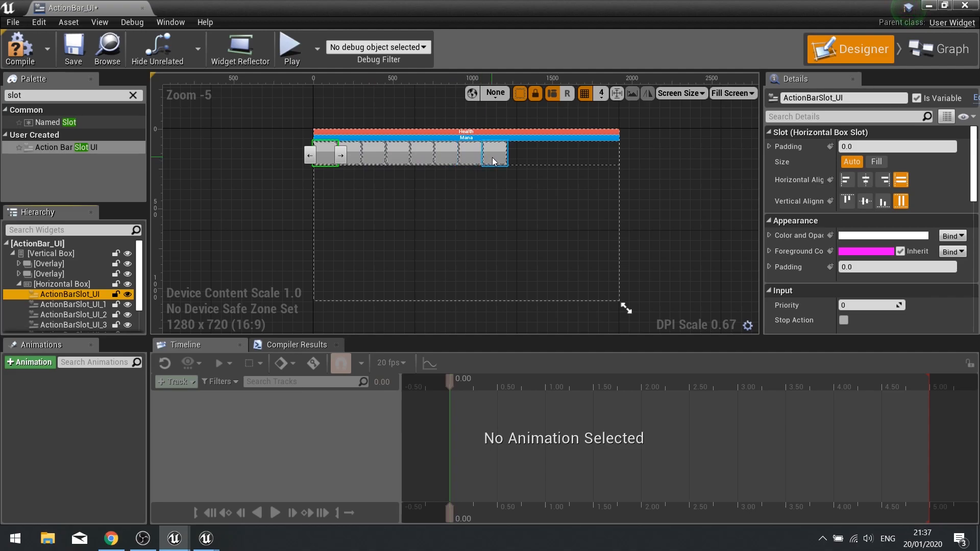
# Switch the action bar's designer preview size to Desired, check the layout, and compile the widget
pyautogui.click(750, 94)
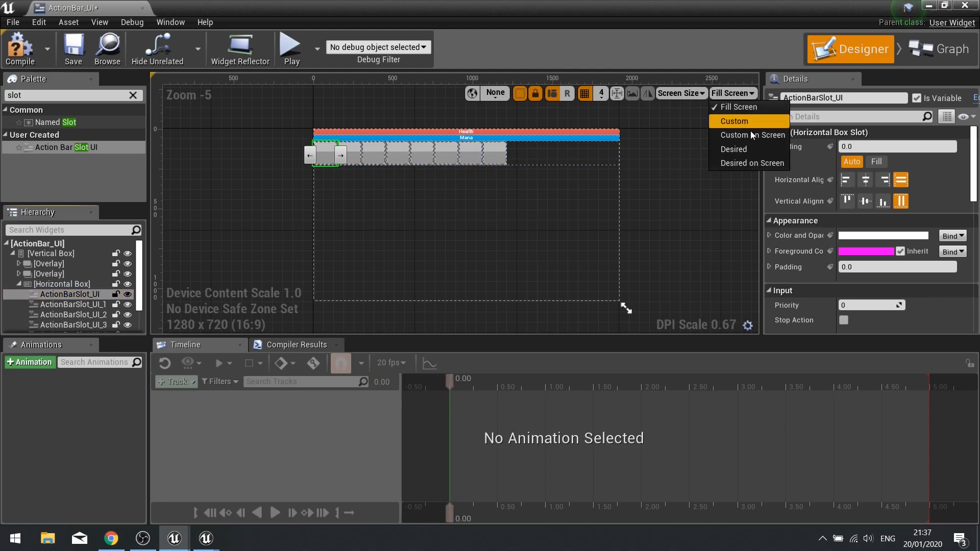
pyautogui.click(746, 151)
pyautogui.scroll(2, 532, 251)
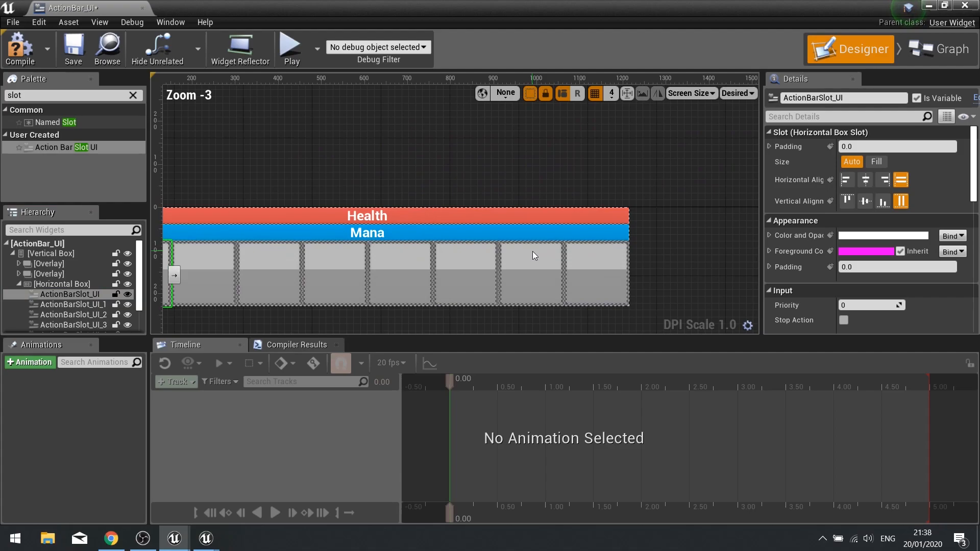
pyautogui.scroll(-1, 501, 271)
pyautogui.click(483, 298)
pyautogui.click(489, 204)
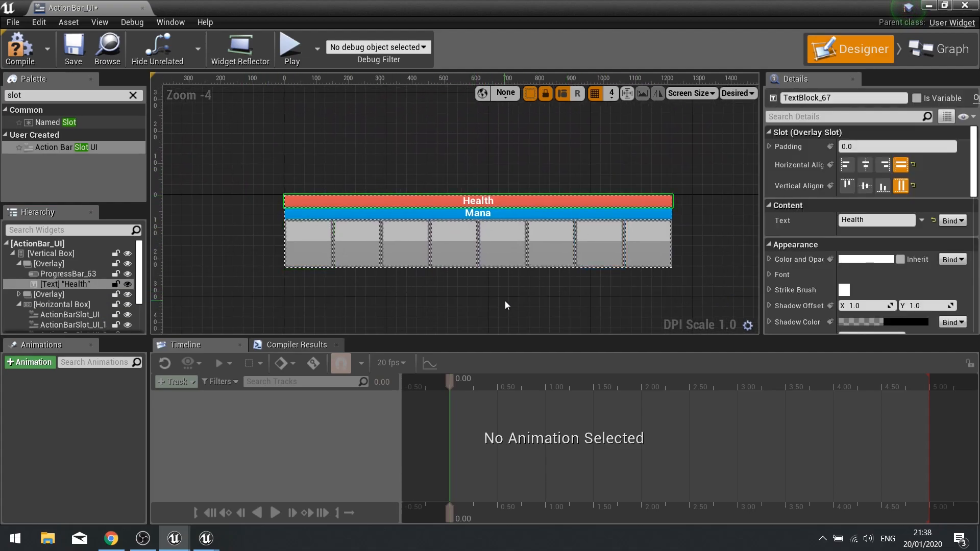
pyautogui.click(19, 47)
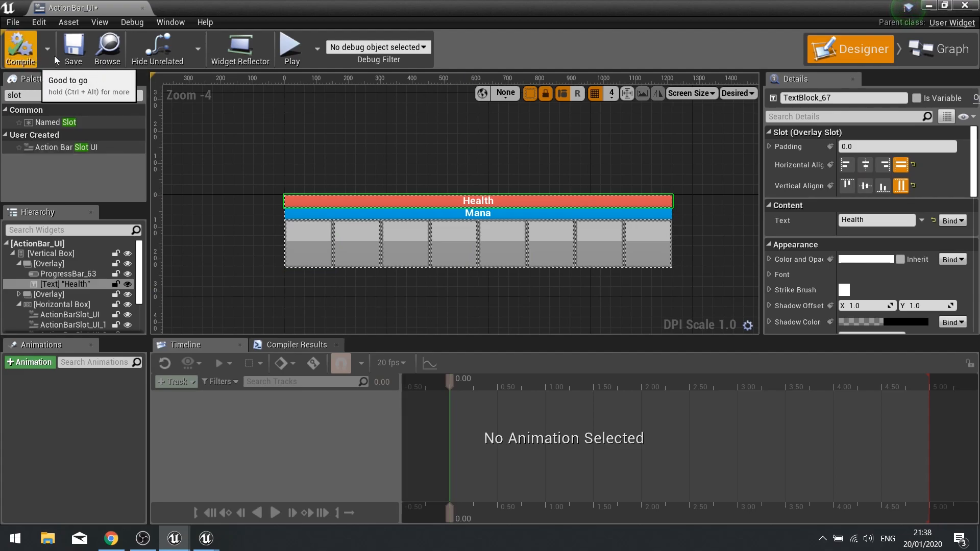
# Close the action bar widget and create a Widget Blueprint named HeadsUpDisplay in the AbilitySystem/UI folder
pyautogui.click(964, 6)
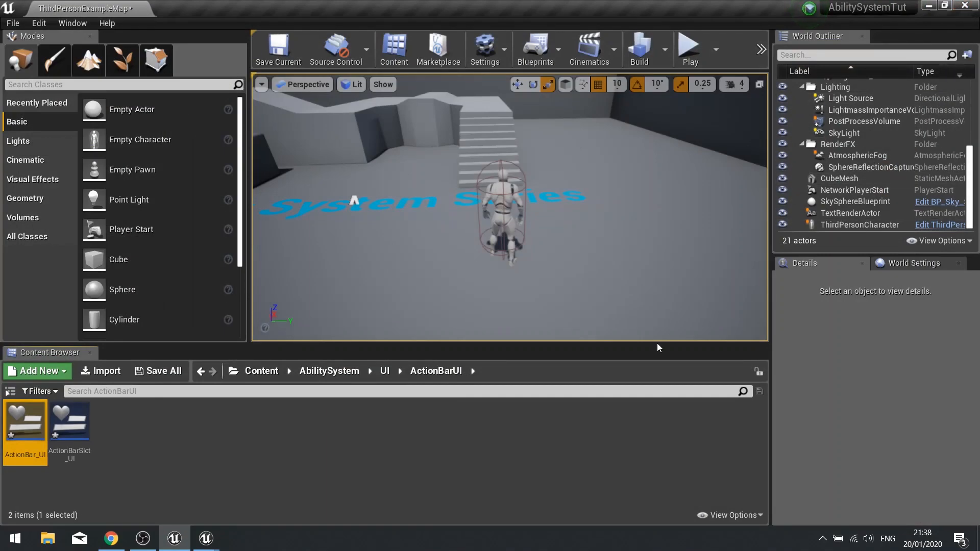
pyautogui.click(410, 435)
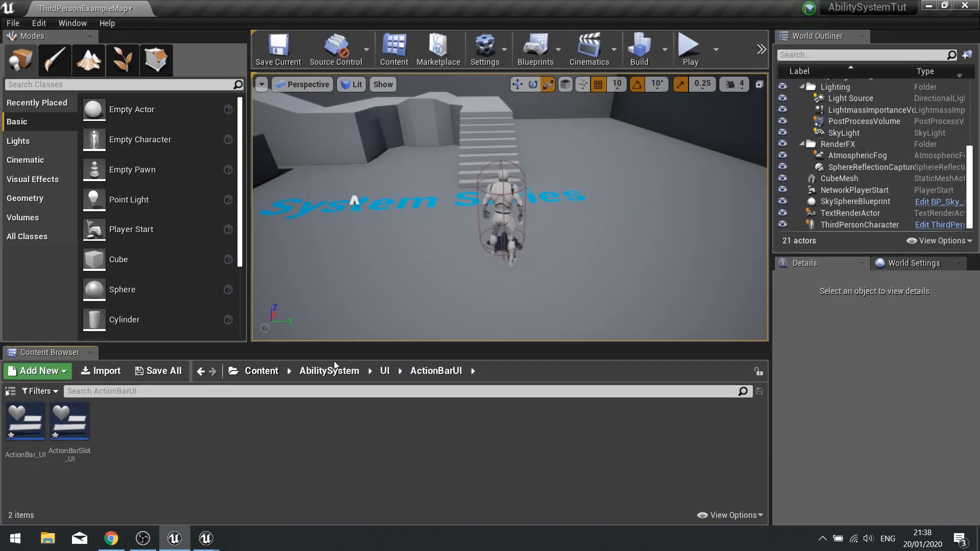
pyautogui.click(384, 377)
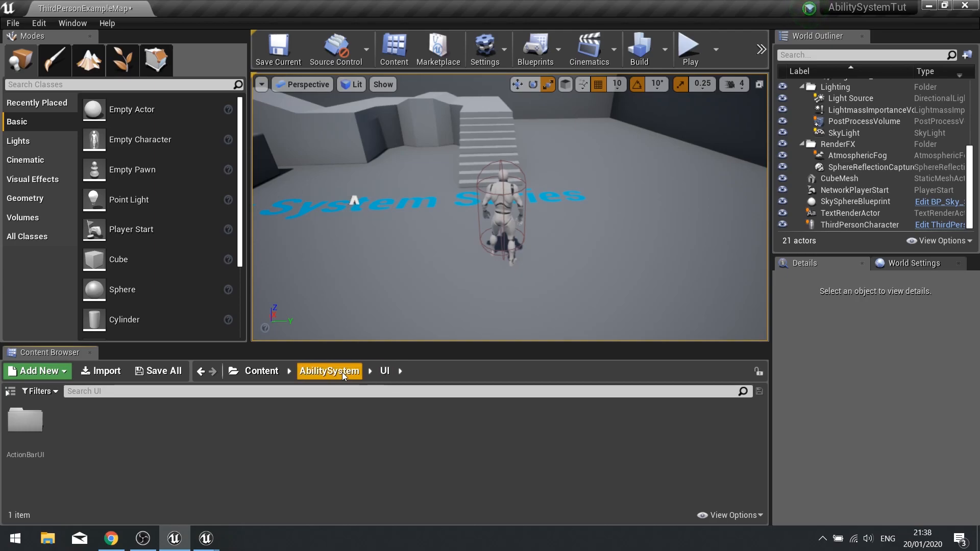
pyautogui.rightClick(82, 433)
pyautogui.moveTo(132, 518)
pyautogui.click(275, 513)
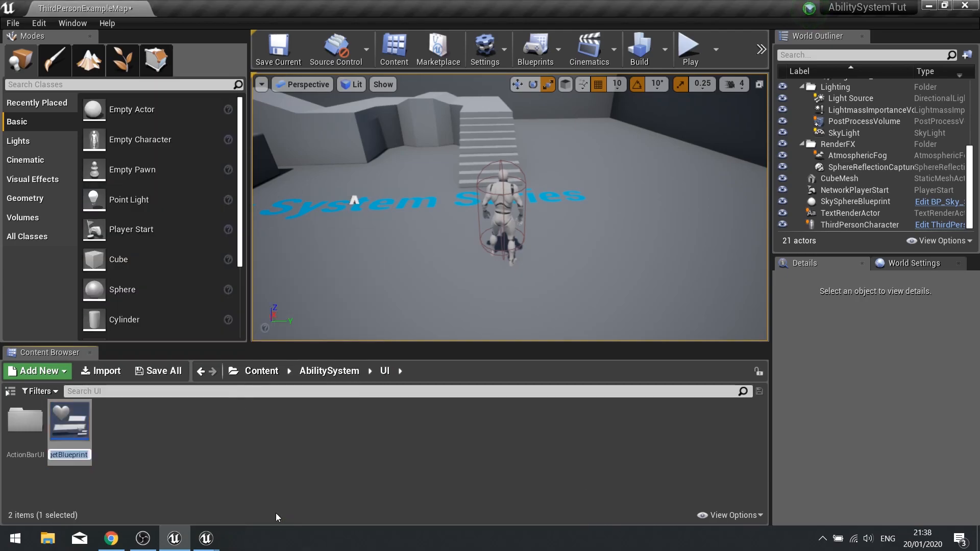
pyautogui.write('Hea')
pyautogui.write('dsUpDisplay')
pyautogui.press('Return')
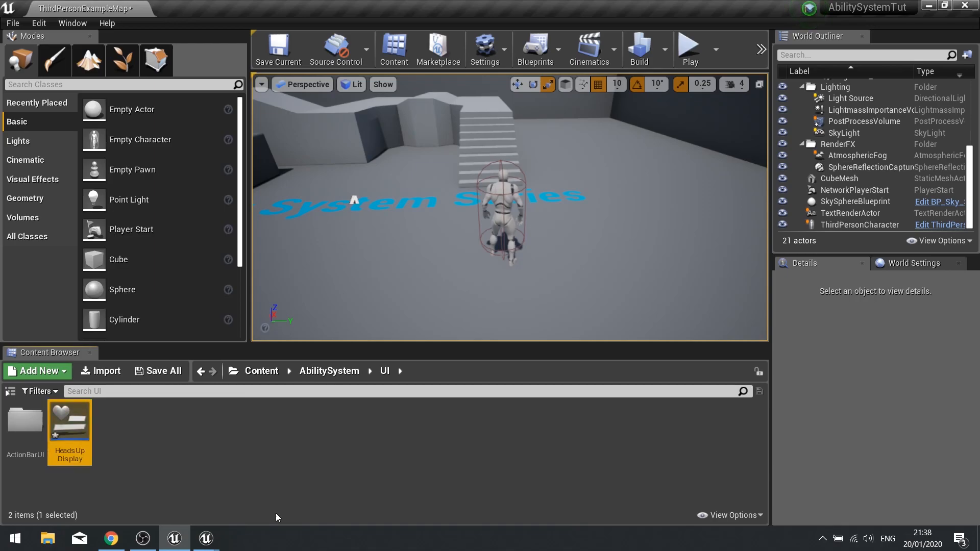
# Open the HeadsUpDisplay widget and add an Action Bar UI widget inside its Canvas Panel
pyautogui.doubleClick(69, 428)
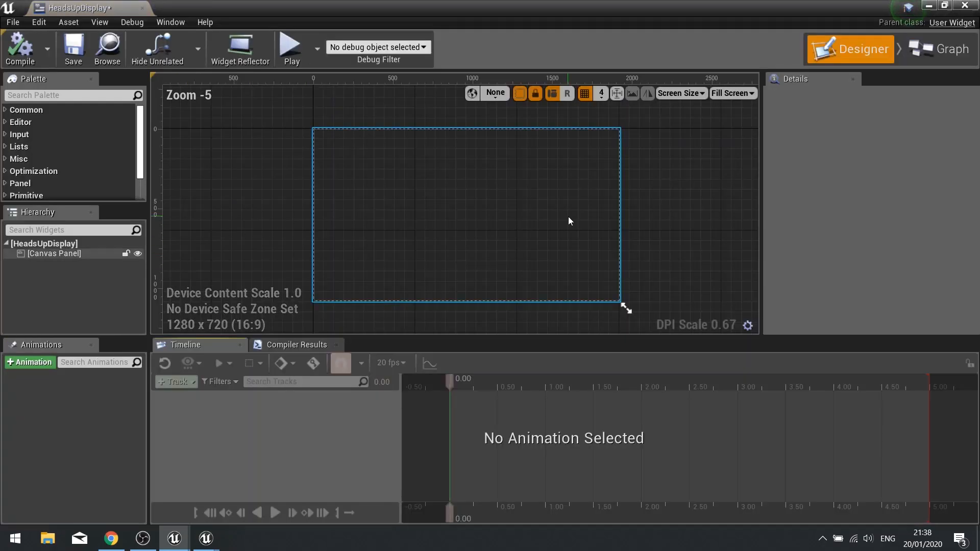
pyautogui.click(66, 96)
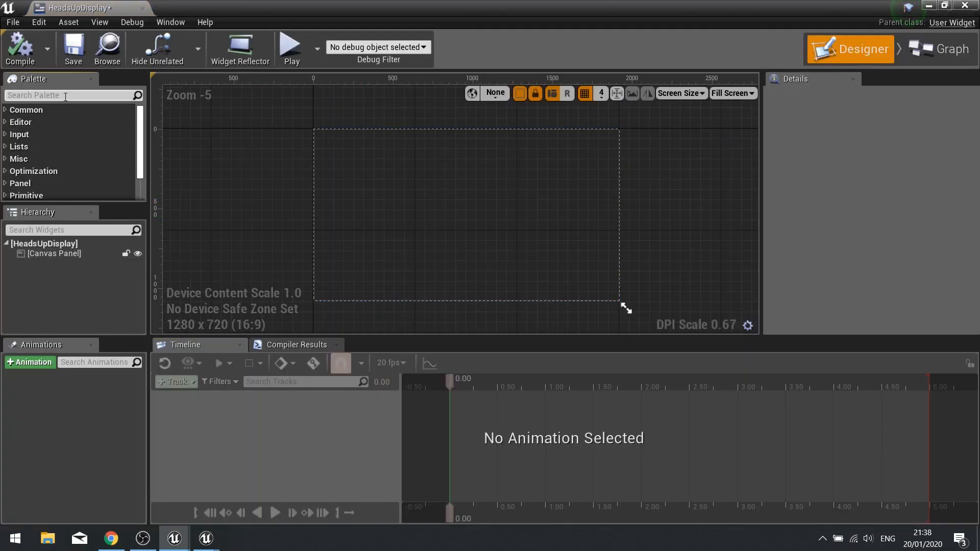
pyautogui.write('action')
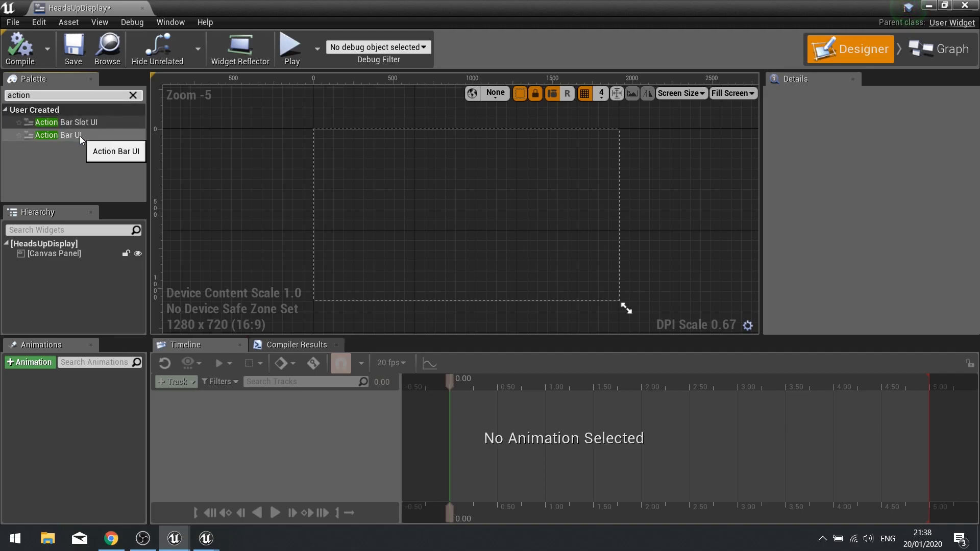
pyautogui.moveTo(66, 136); pyautogui.dragTo(61, 253)
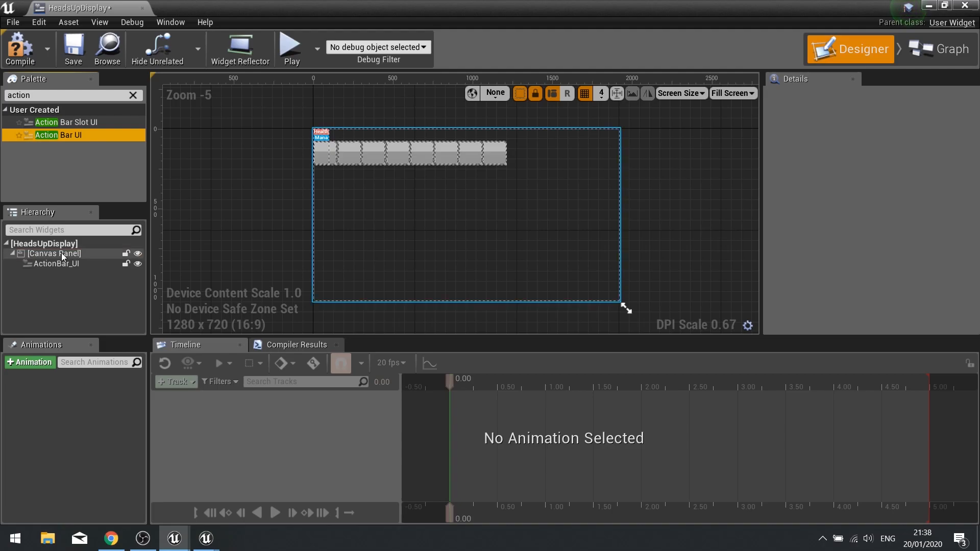
# Enable Size To Content for the ActionBar_UI widget in the Canvas Panel
pyautogui.click(402, 165)
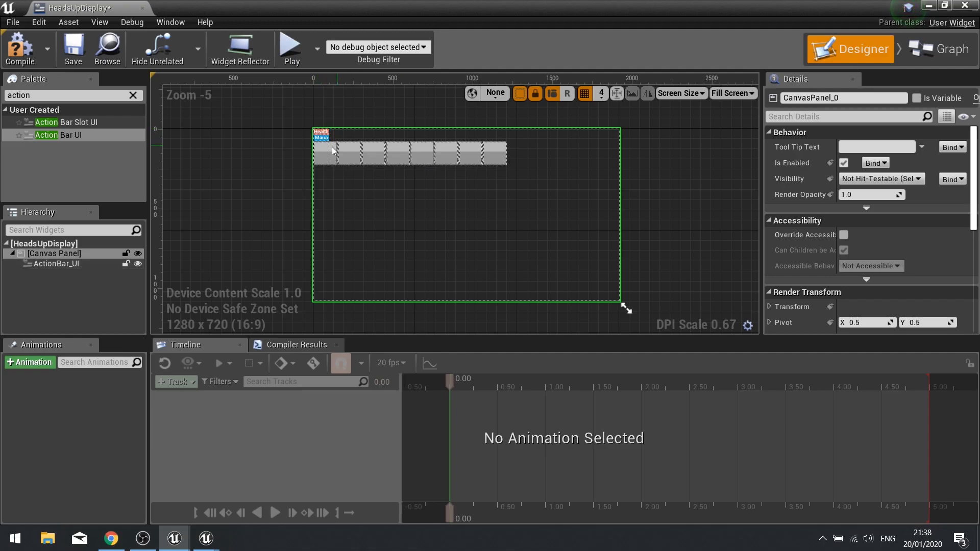
pyautogui.click(63, 261)
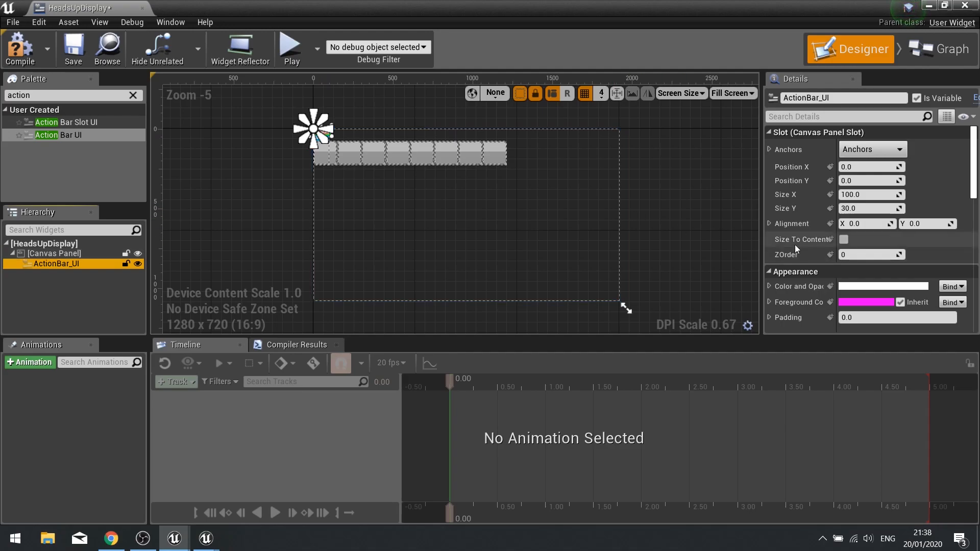
pyautogui.click(844, 240)
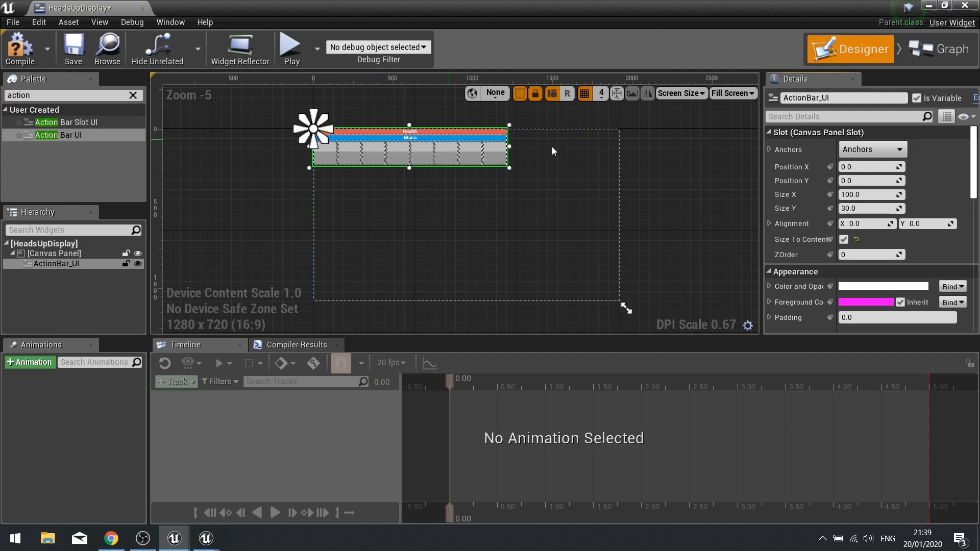
# Anchor the ActionBar_UI widget to the bottom centre of the canvas and reset its X and Y position to 0
pyautogui.click(868, 149)
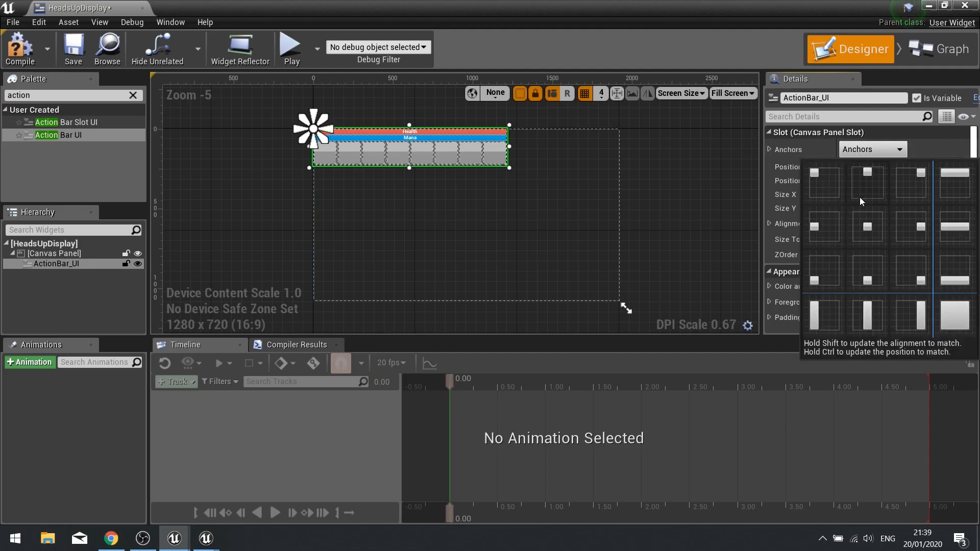
pyautogui.click(867, 276)
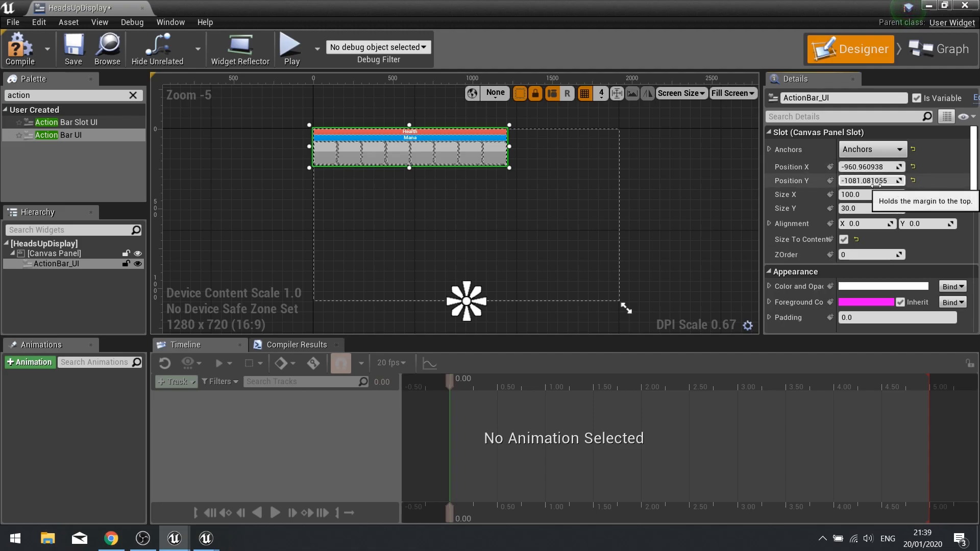
pyautogui.click(913, 166)
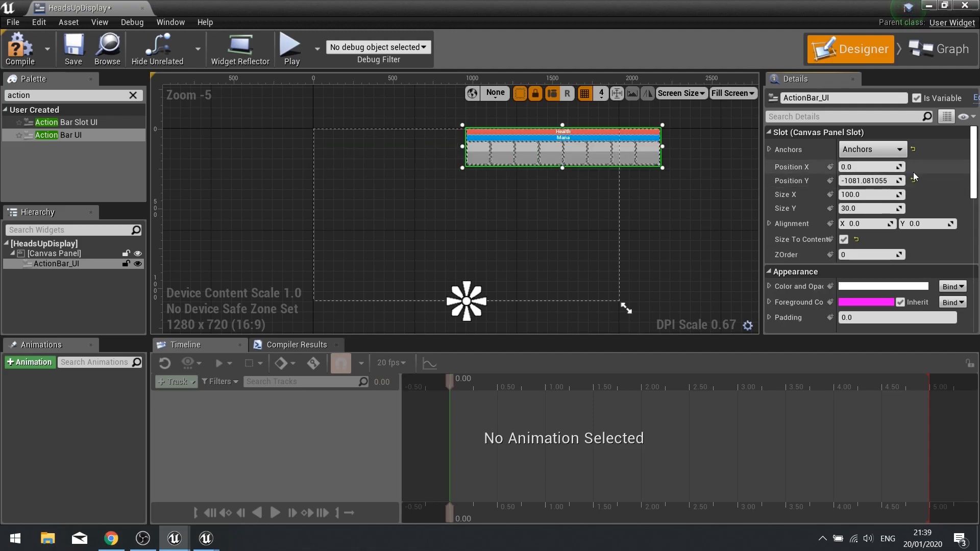
pyautogui.click(912, 181)
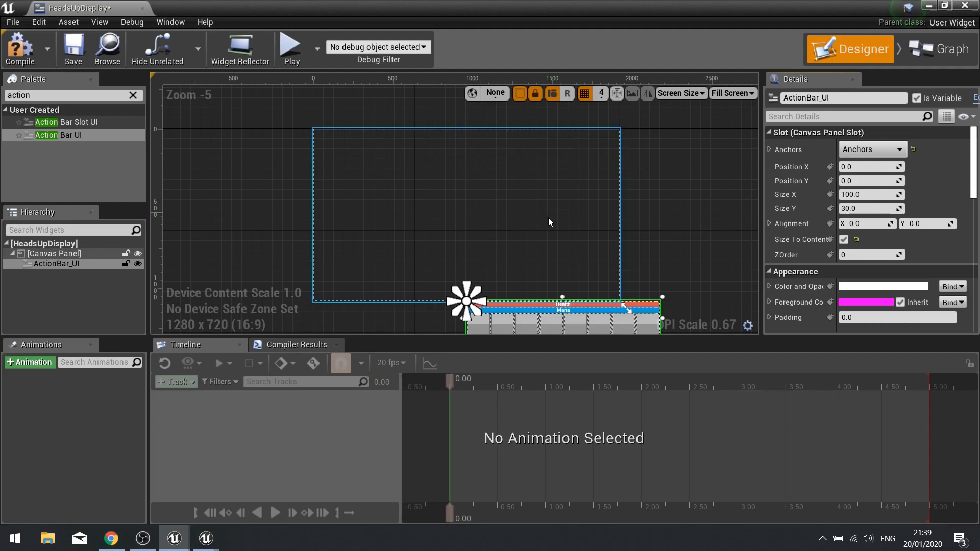
# Set the ActionBar_UI widget's alignment to X 0.5 and Y 1.0
pyautogui.scroll(-1, 543, 228)
pyautogui.moveTo(610, 223); pyautogui.dragTo(598, 171, button='right')
pyautogui.scroll(1, 536, 249)
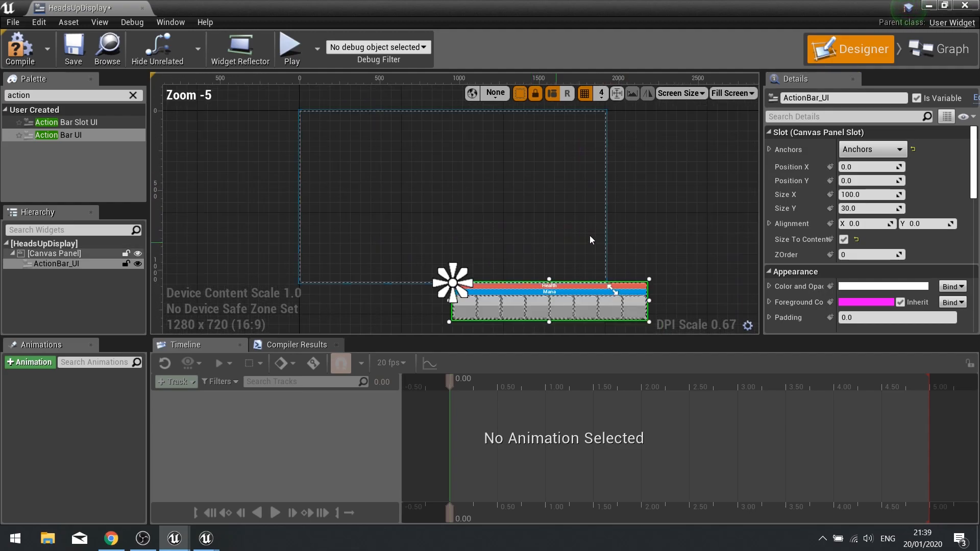
pyautogui.moveTo(566, 242); pyautogui.dragTo(553, 213, button='right')
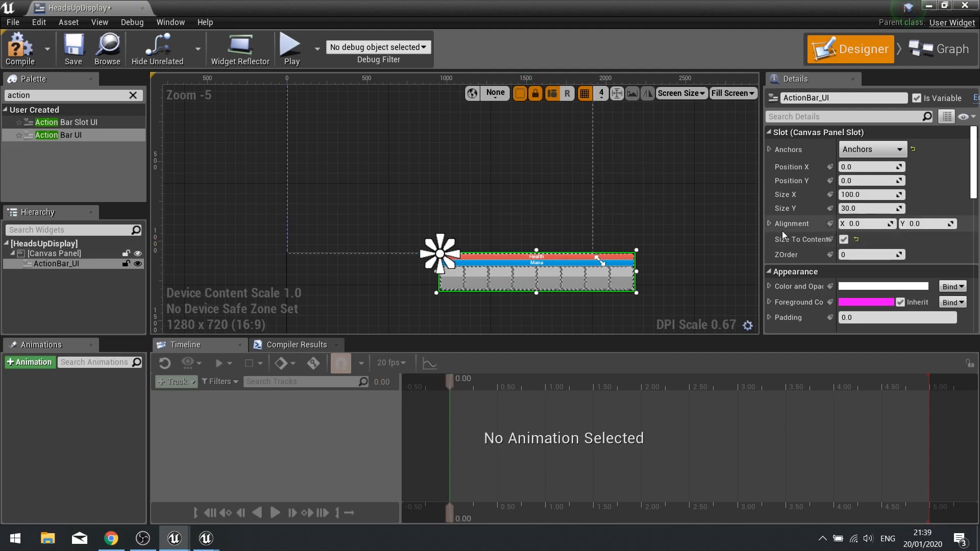
pyautogui.click(860, 224)
pyautogui.write('0.5')
pyautogui.press('Return')
pyautogui.click(933, 224)
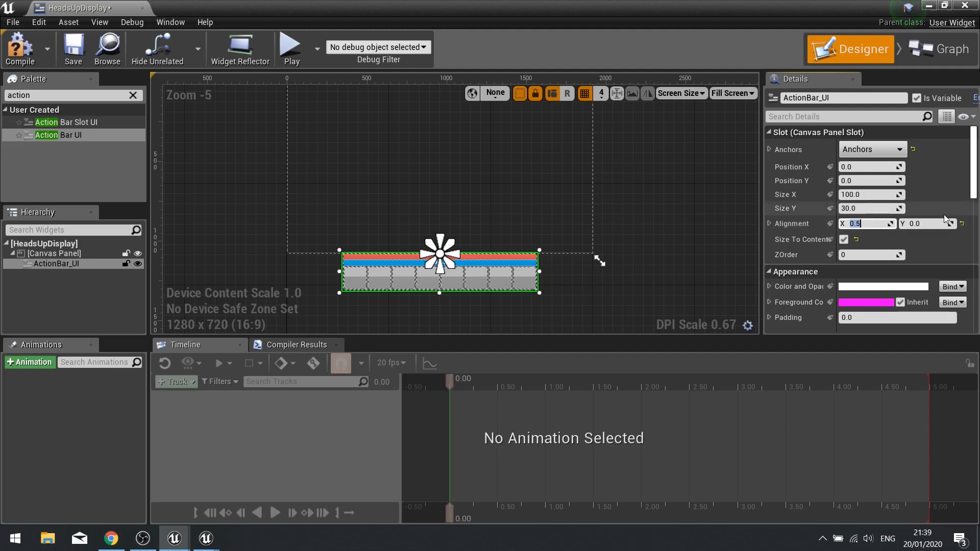
pyautogui.write('1')
pyautogui.press('Return')
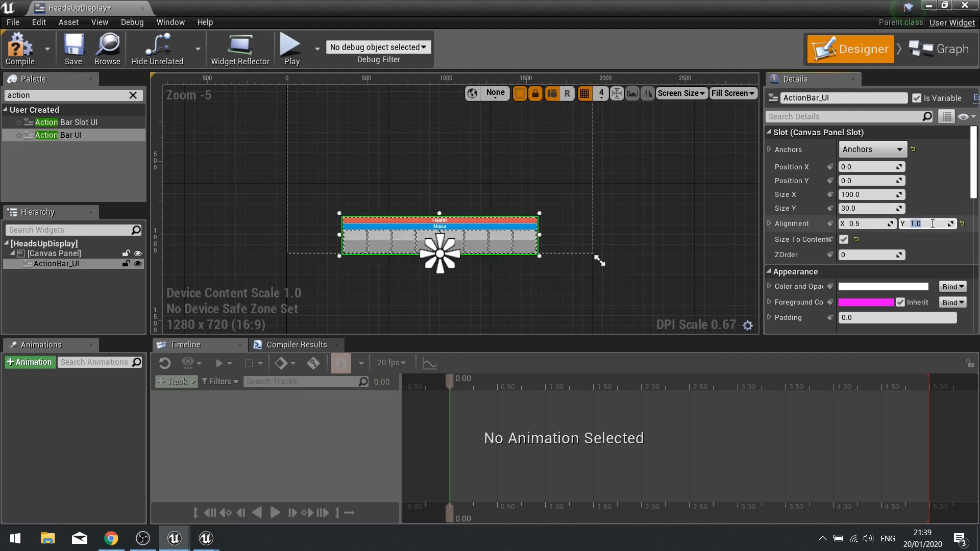
# Check the action bar's placement on the canvas, compile the HeadsUpDisplay widget and close its editor
pyautogui.click(702, 258)
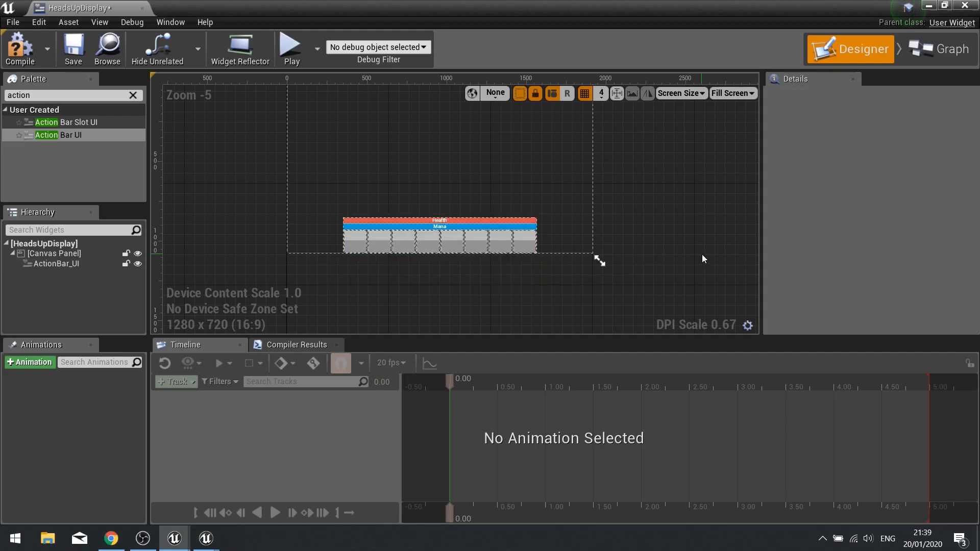
pyautogui.moveTo(557, 219); pyautogui.dragTo(599, 229, button='right')
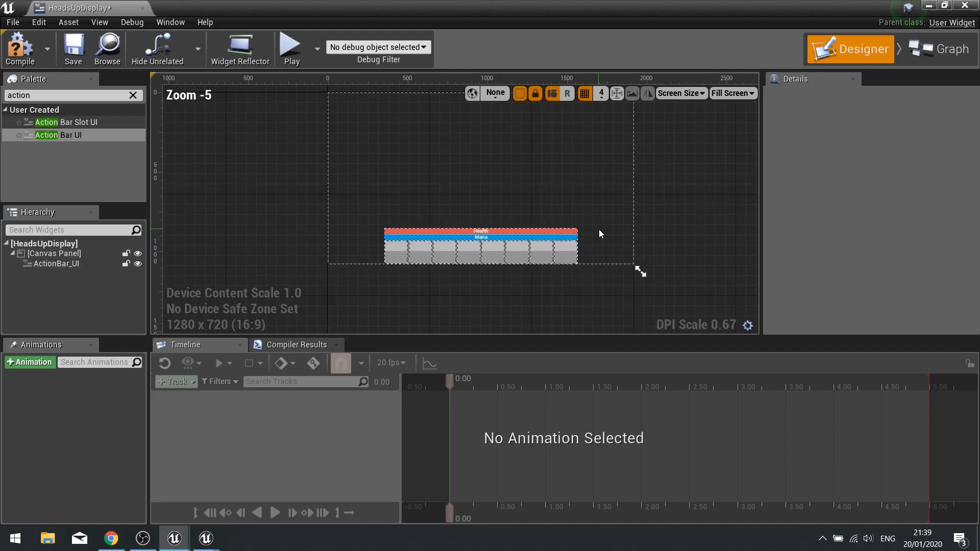
pyautogui.click(390, 253)
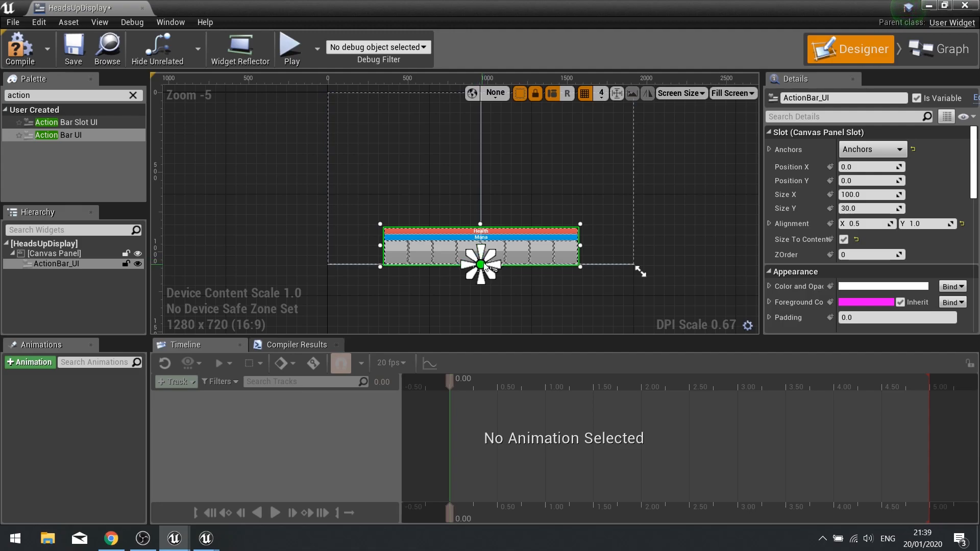
pyautogui.click(568, 272)
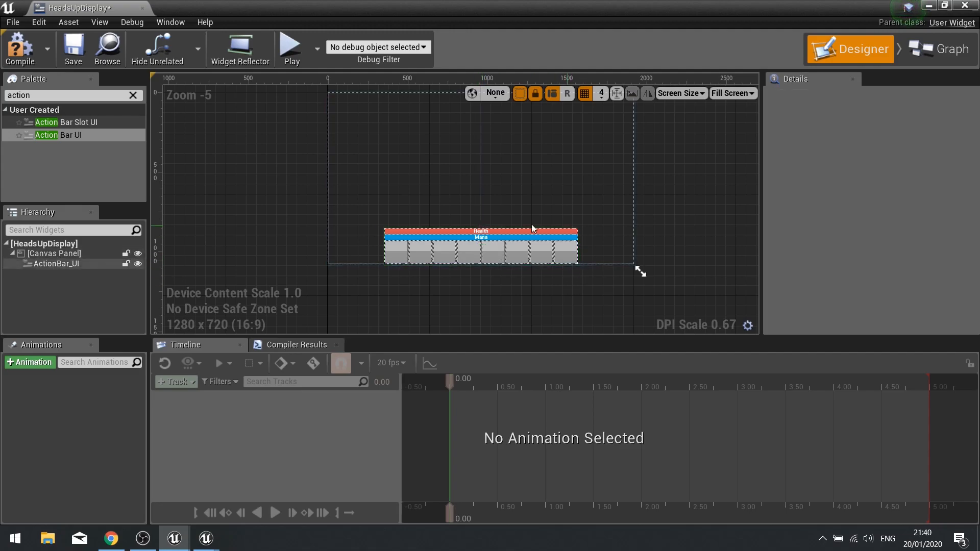
pyautogui.moveTo(507, 305); pyautogui.dragTo(499, 331, button='right')
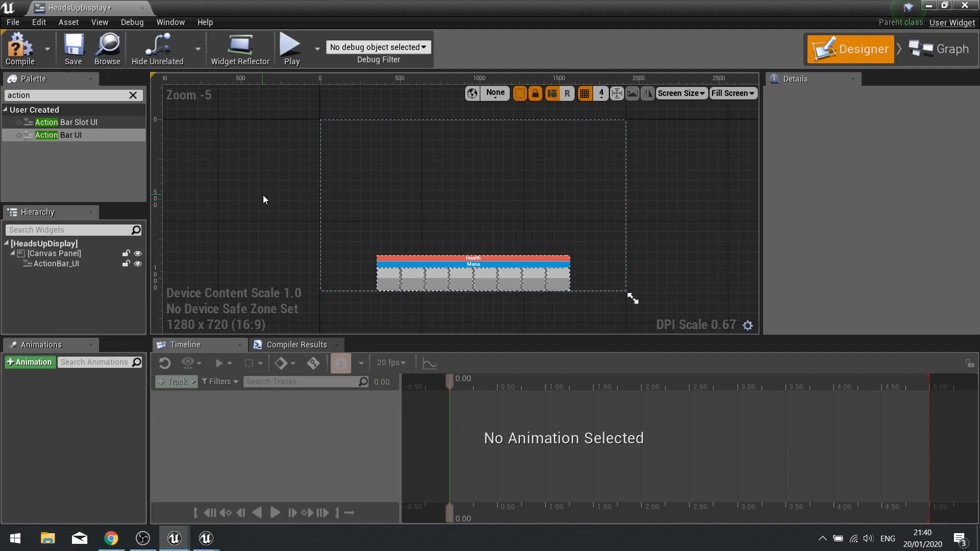
pyautogui.click(29, 55)
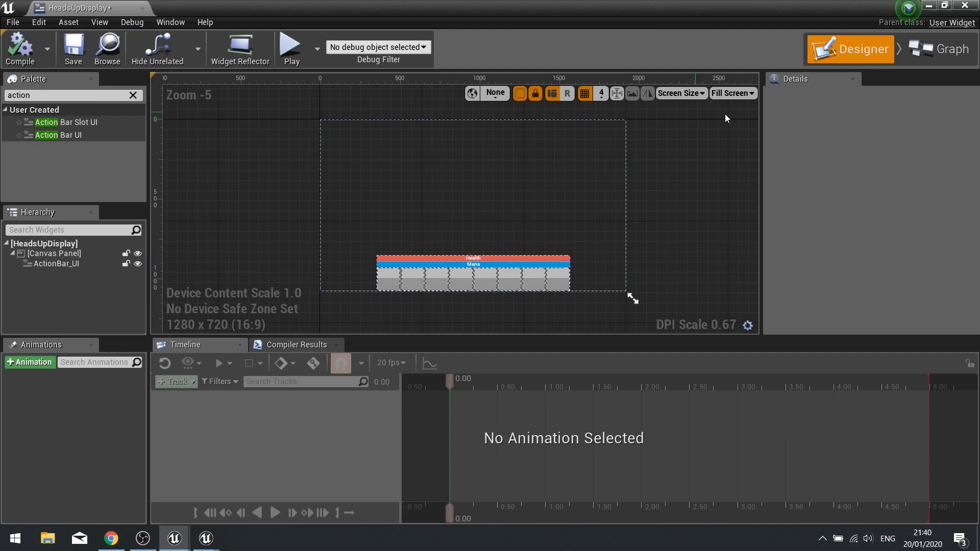
pyautogui.click(965, 5)
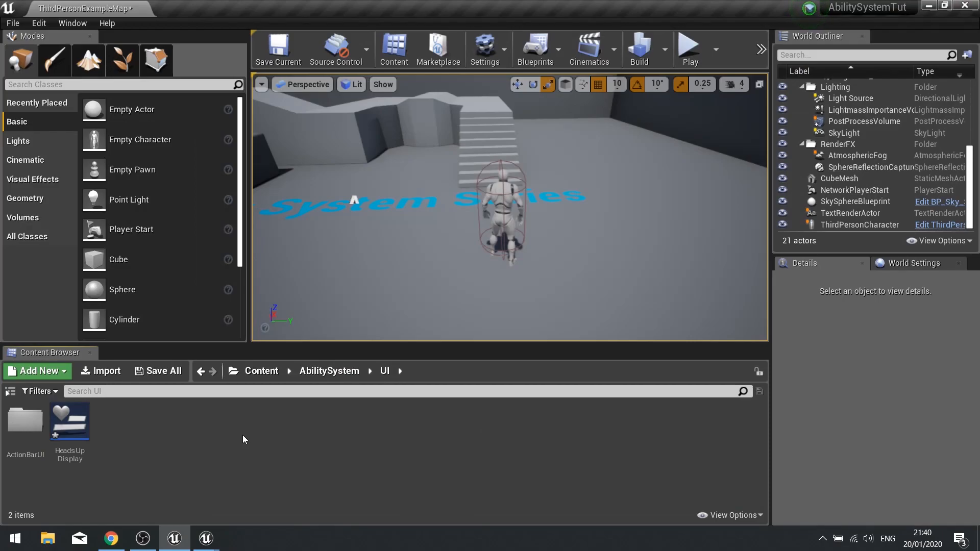
# Open the ThirdPersonGameMode blueprint from ThirdPersonBP/Blueprints in the full Blueprint editor
pyautogui.click(269, 379)
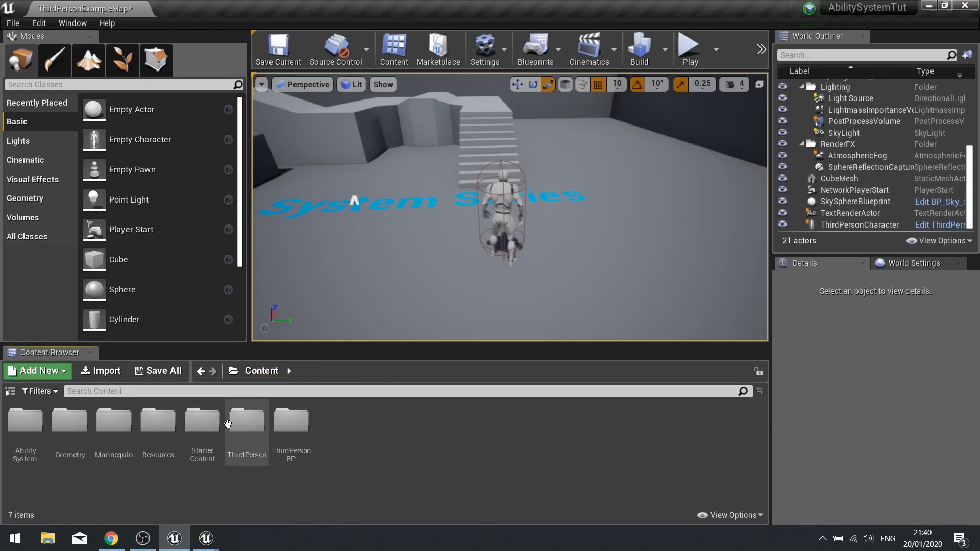
pyautogui.moveTo(449, 245); pyautogui.dragTo(406, 220, button='right')
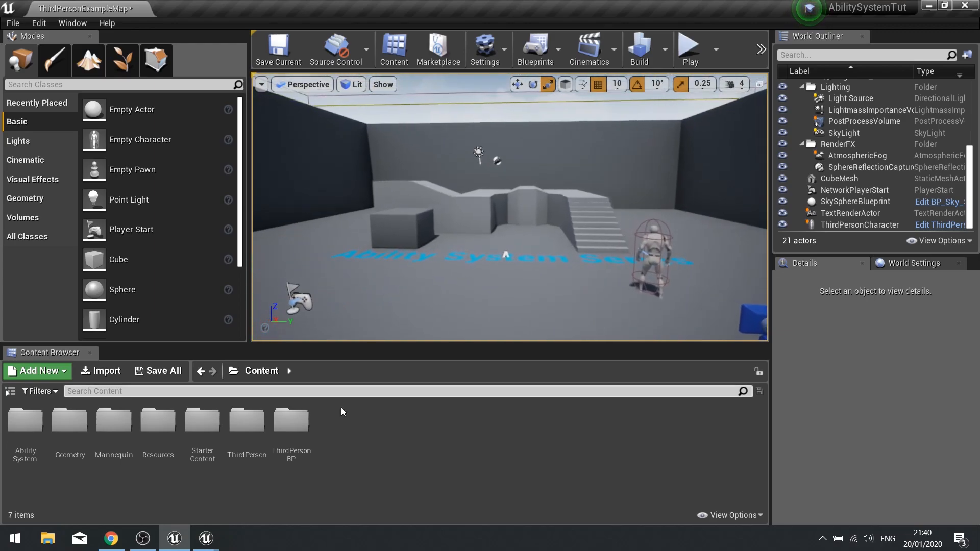
pyautogui.doubleClick(291, 421)
pyautogui.doubleClick(28, 426)
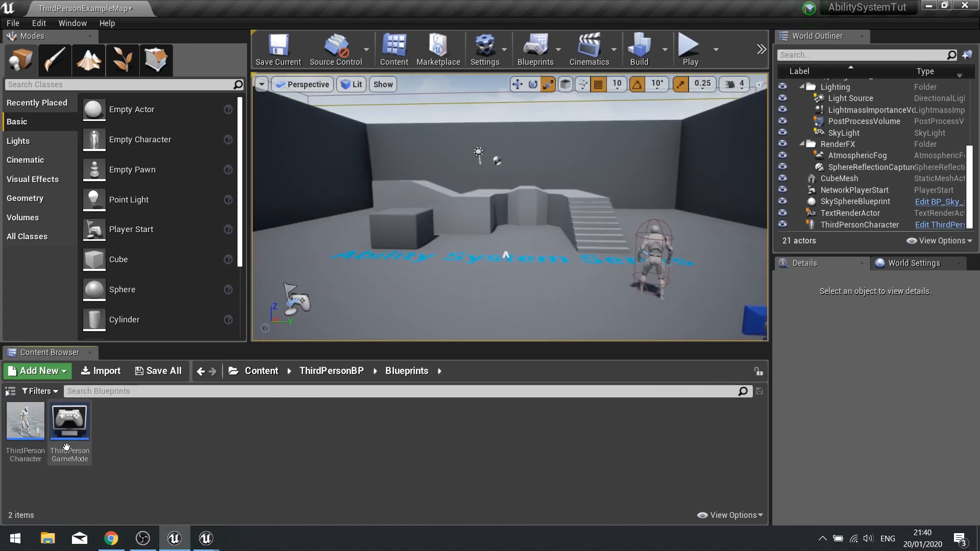
pyautogui.click(77, 453)
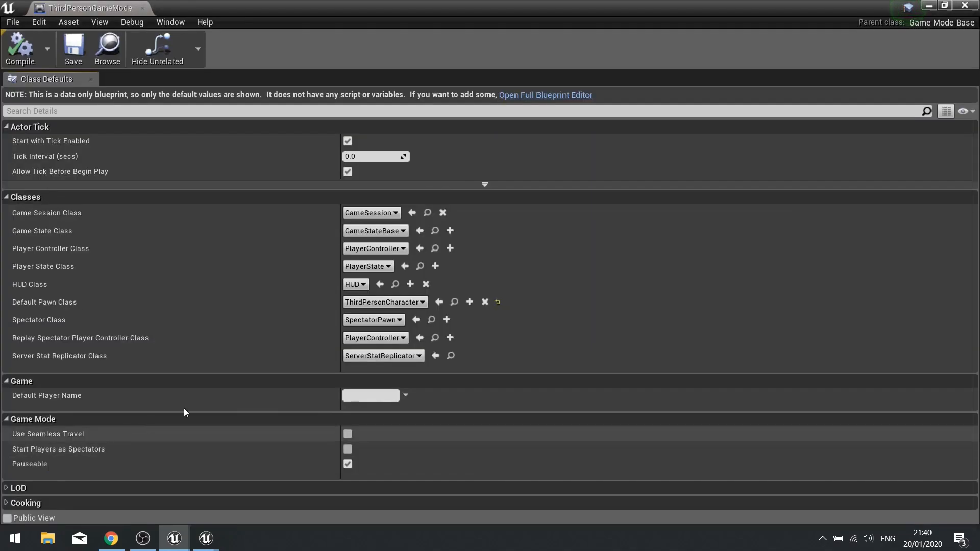
pyautogui.click(519, 96)
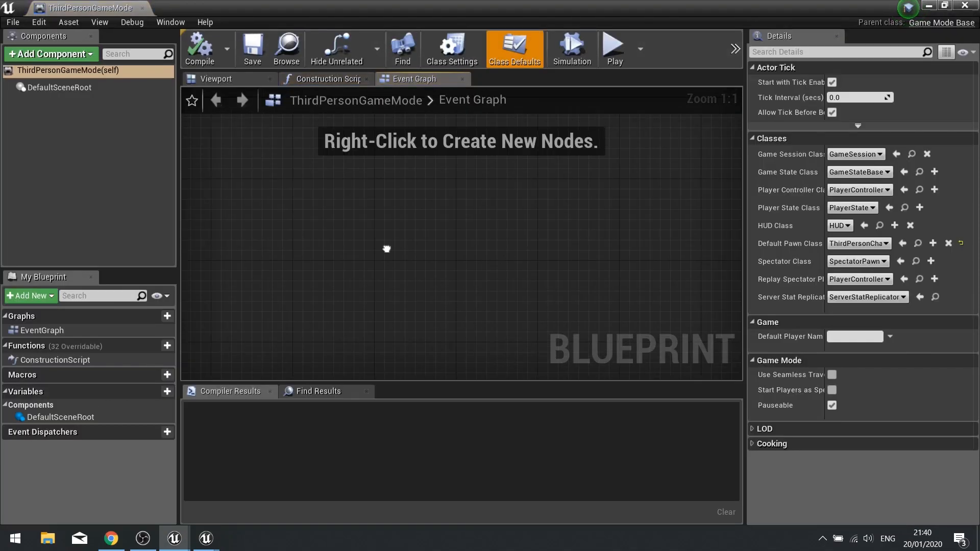
# Add an Event BeginPlay node to the game mode's Event Graph
pyautogui.rightClick(341, 198)
pyautogui.write('begin play')
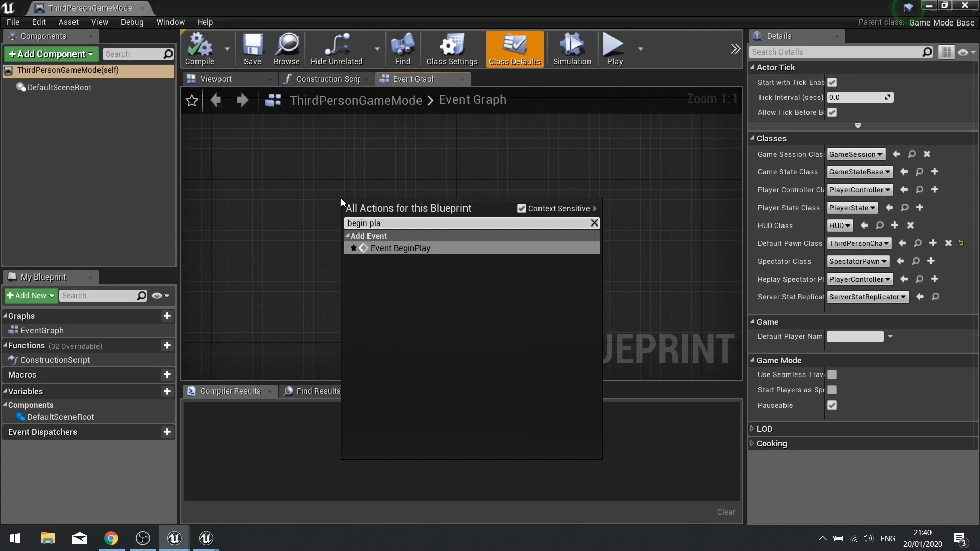
pyautogui.press('Return')
# Add a Create Widget node after Event BeginPlay and set its class to HeadsUpDisplay
pyautogui.moveTo(371, 227); pyautogui.dragTo(475, 227)
pyautogui.write('create widget')
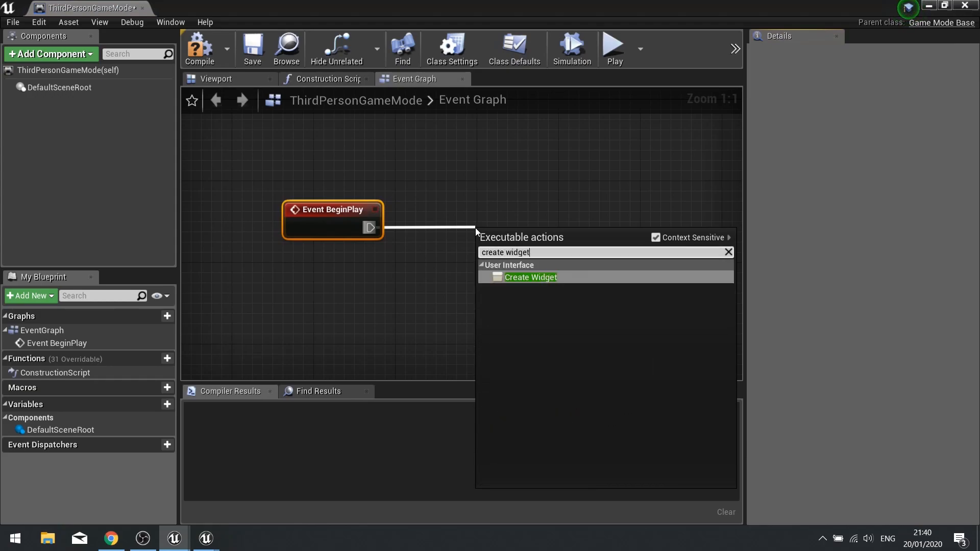
pyautogui.press('Return')
pyautogui.moveTo(521, 240); pyautogui.dragTo(472, 210)
pyautogui.click(484, 254)
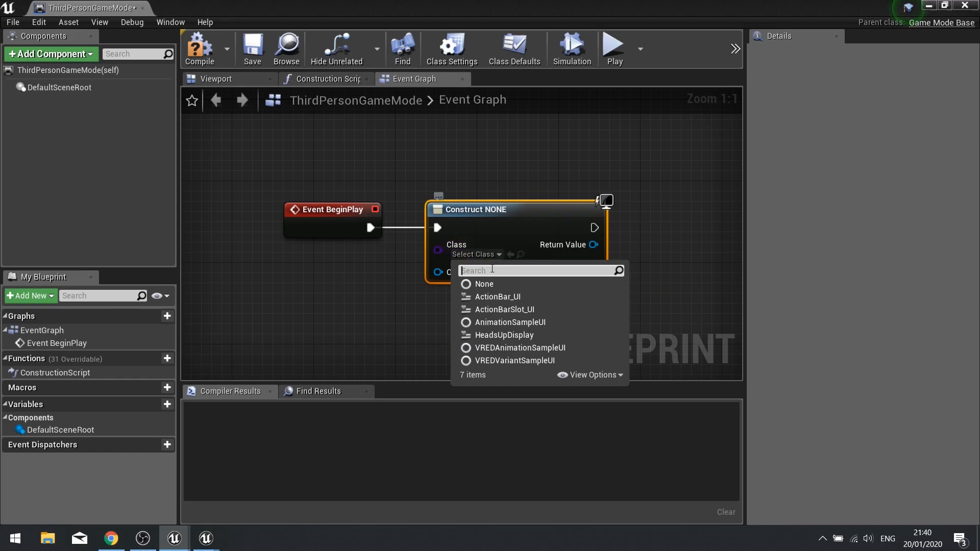
pyautogui.click(506, 334)
# Promote the Create Widget node's return value to a variable named HeadsUpDisplay and line up its SET node
pyautogui.moveTo(541, 320); pyautogui.dragTo(394, 314, button='right')
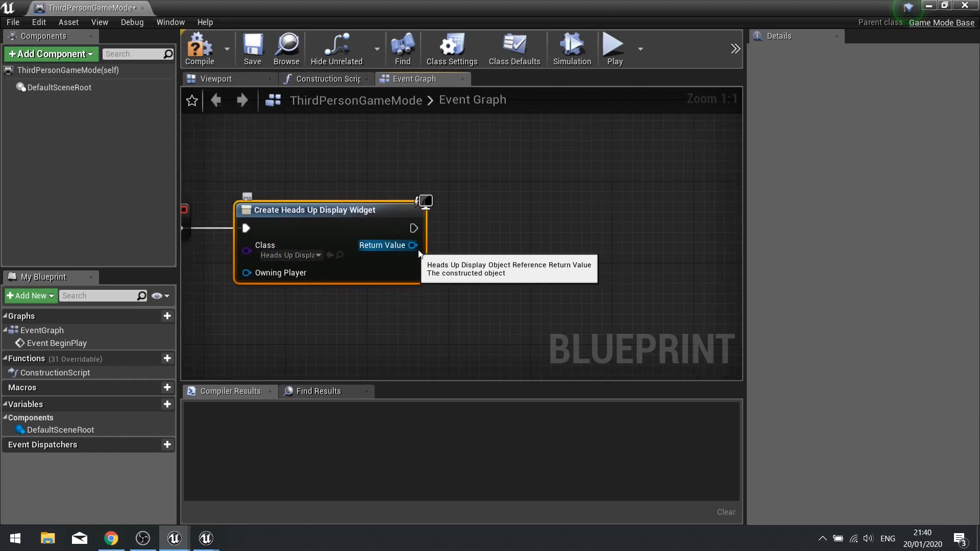
pyautogui.moveTo(412, 247); pyautogui.dragTo(489, 257)
pyautogui.click(541, 323)
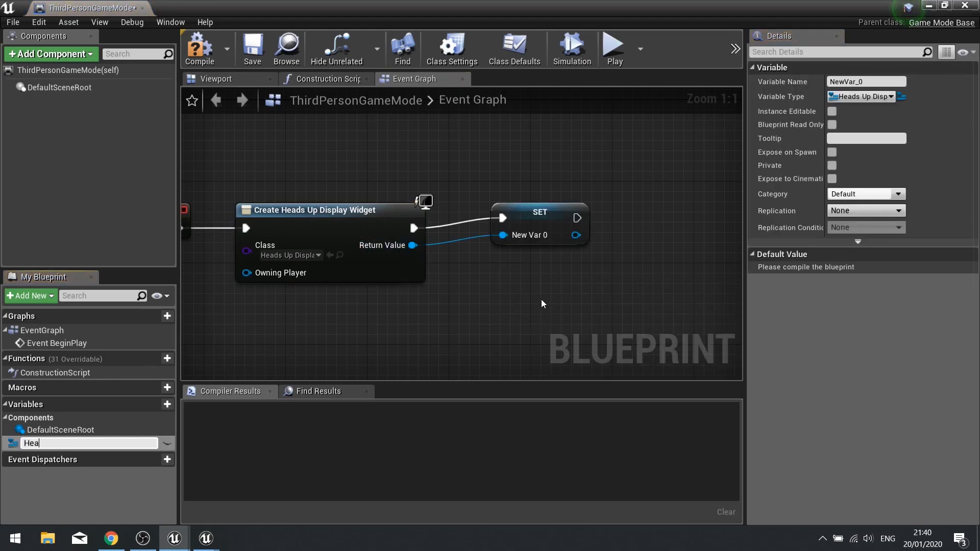
pyautogui.write('HeadsUpDisplay')
pyautogui.press('Return')
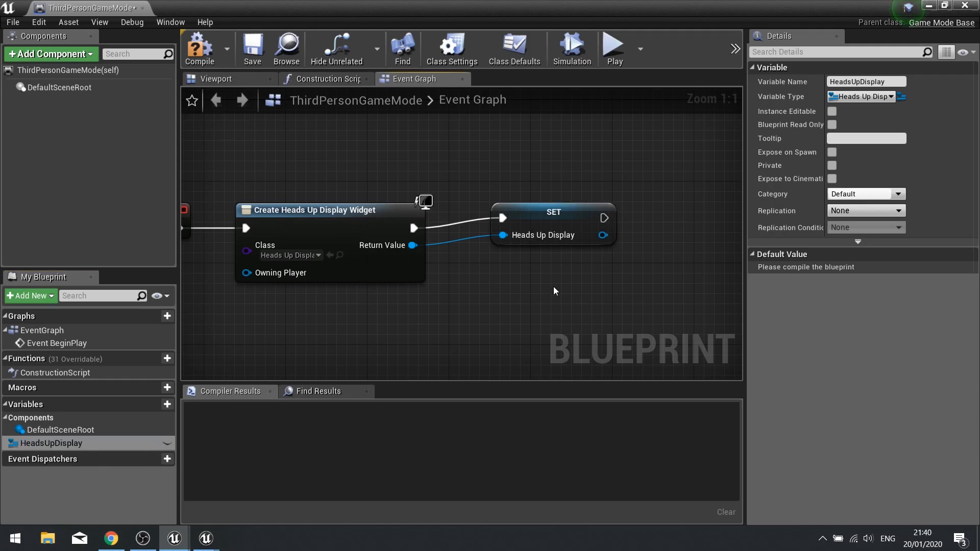
pyautogui.moveTo(567, 224); pyautogui.dragTo(549, 233)
# Connect an Add to Viewport node to the HeadsUpDisplay SET node, then compile and close the game mode blueprint
pyautogui.moveTo(593, 284); pyautogui.dragTo(404, 265, button='right')
pyautogui.moveTo(392, 226); pyautogui.dragTo(462, 230)
pyautogui.write('add ')
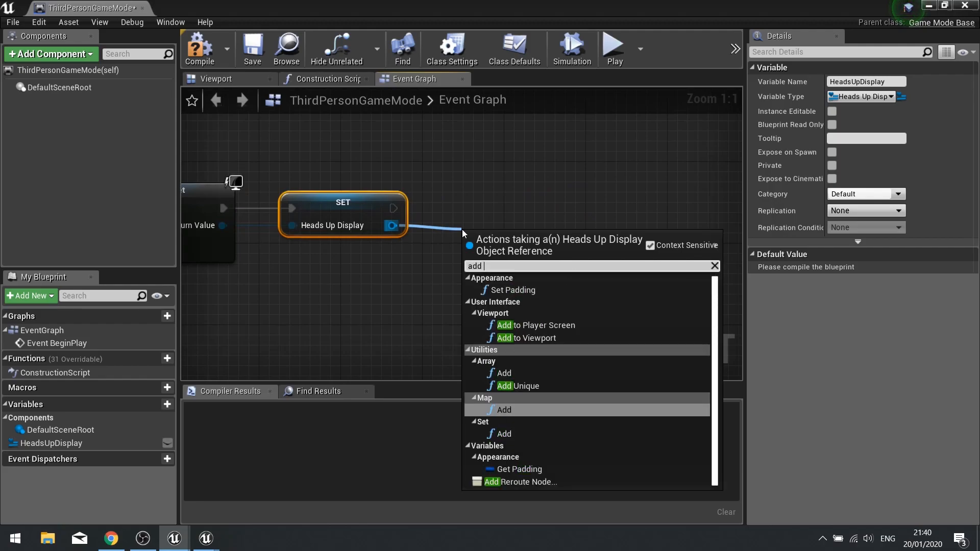
pyautogui.write('to vi')
pyautogui.press('Return')
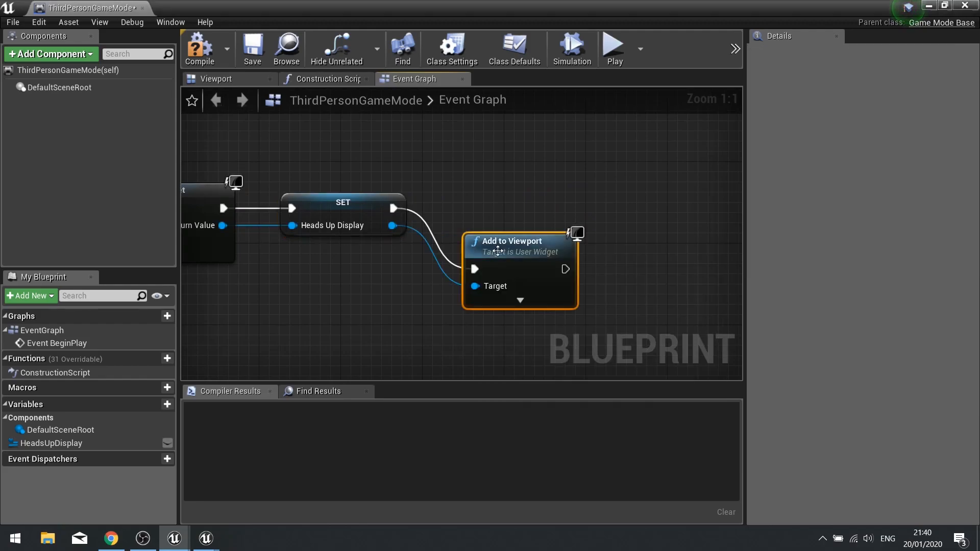
pyautogui.moveTo(514, 198); pyautogui.dragTo(514, 187)
pyautogui.click(199, 49)
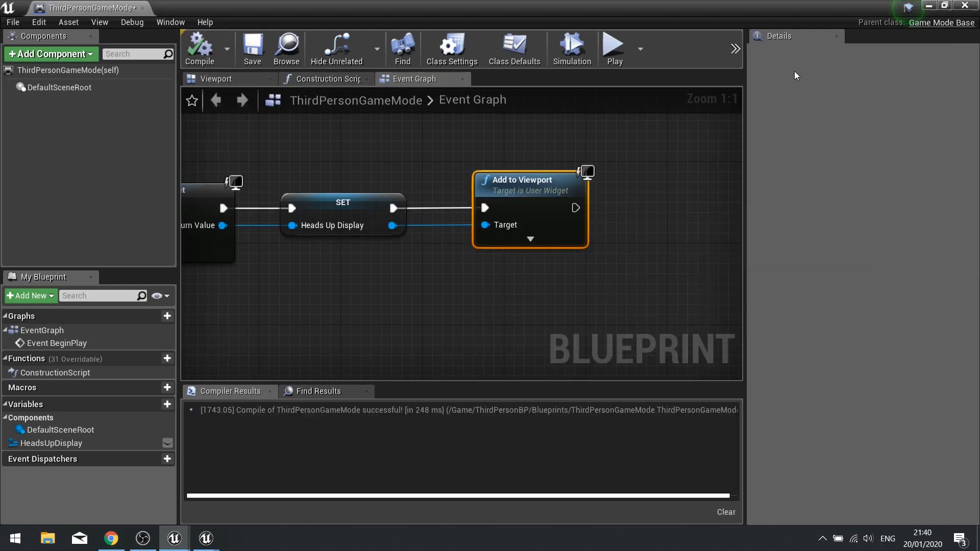
pyautogui.click(965, 6)
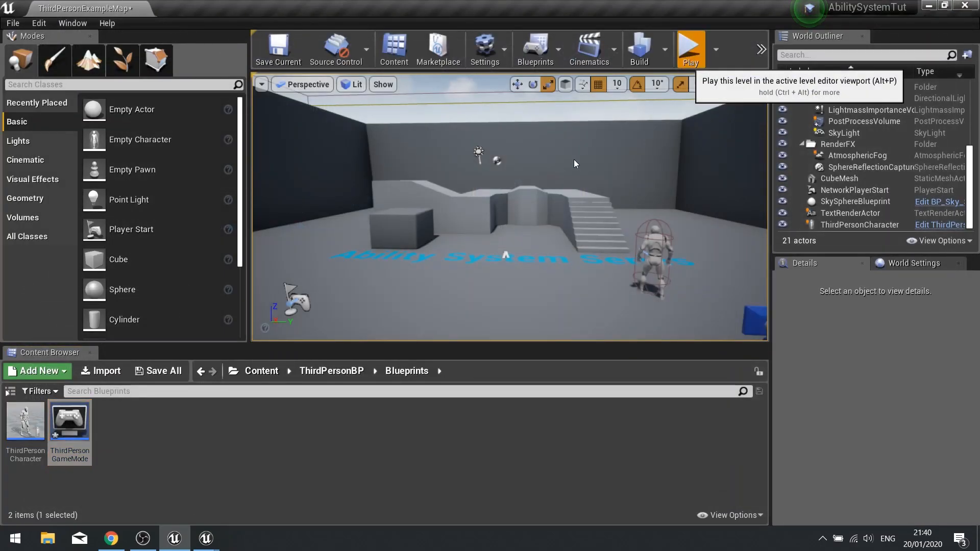
# Play the level in the editor viewport and run the character around to check the health, mana and ability slot display
pyautogui.hotkey('alt', 'p')
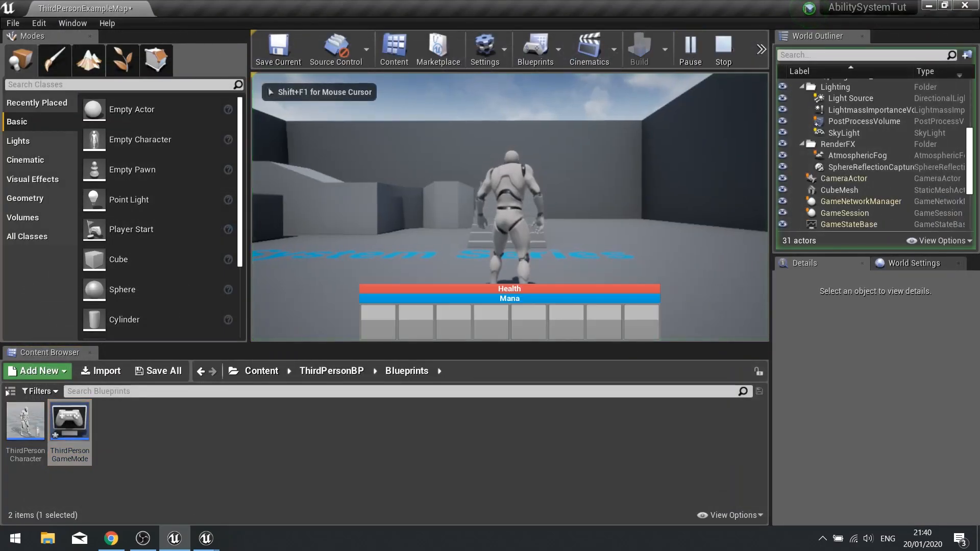
pyautogui.press('a')
pyautogui.press('s')
pyautogui.press('d')
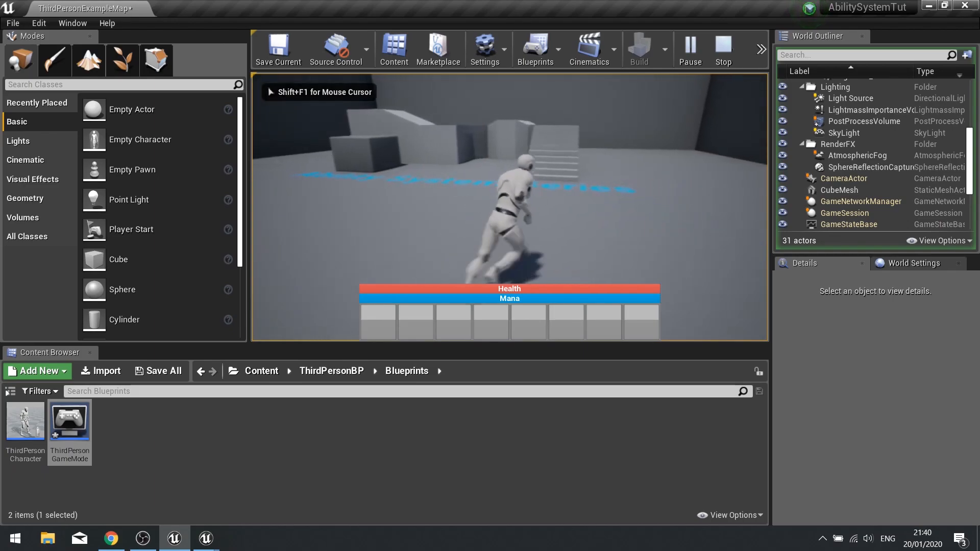
pyautogui.press('w')
pyautogui.press('d')
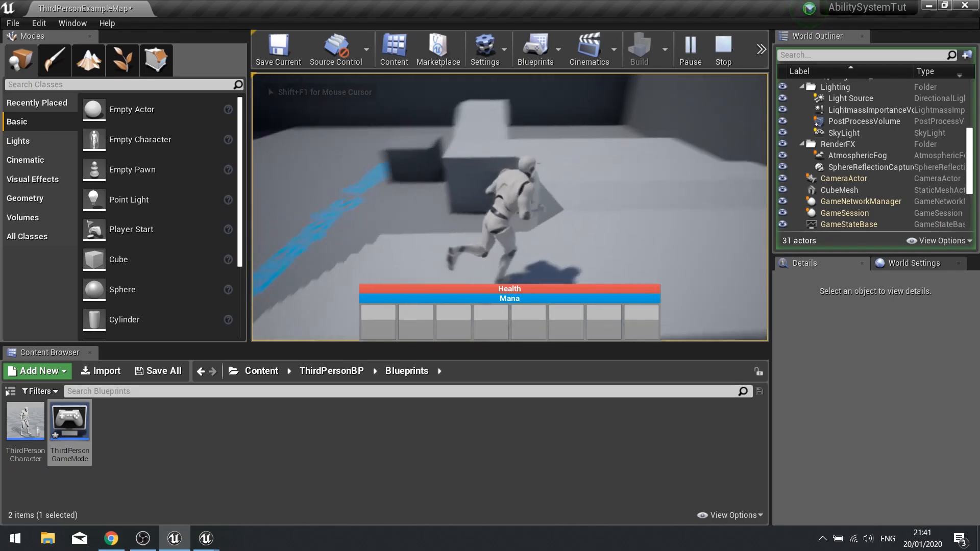
pyautogui.press('w')
pyautogui.press('d')
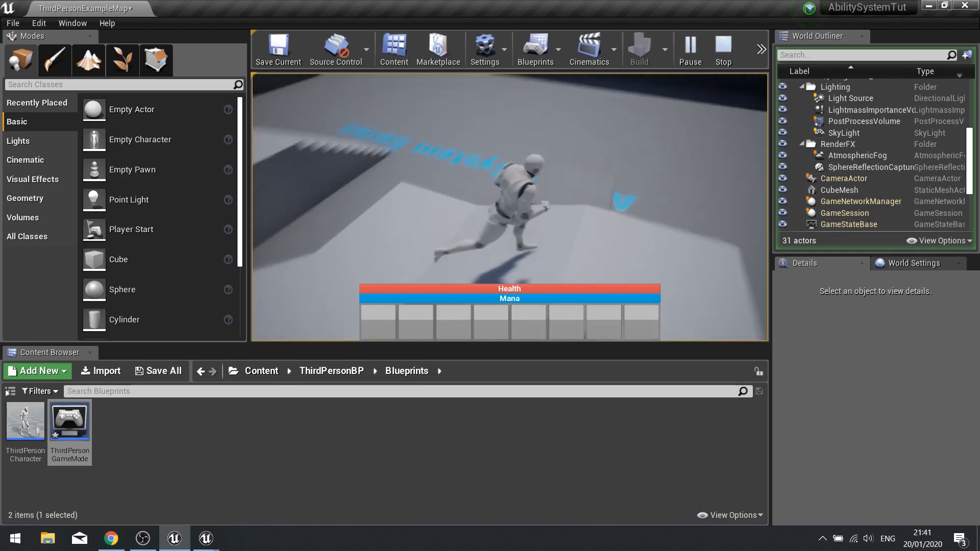
pyautogui.press('space')
pyautogui.press('w')
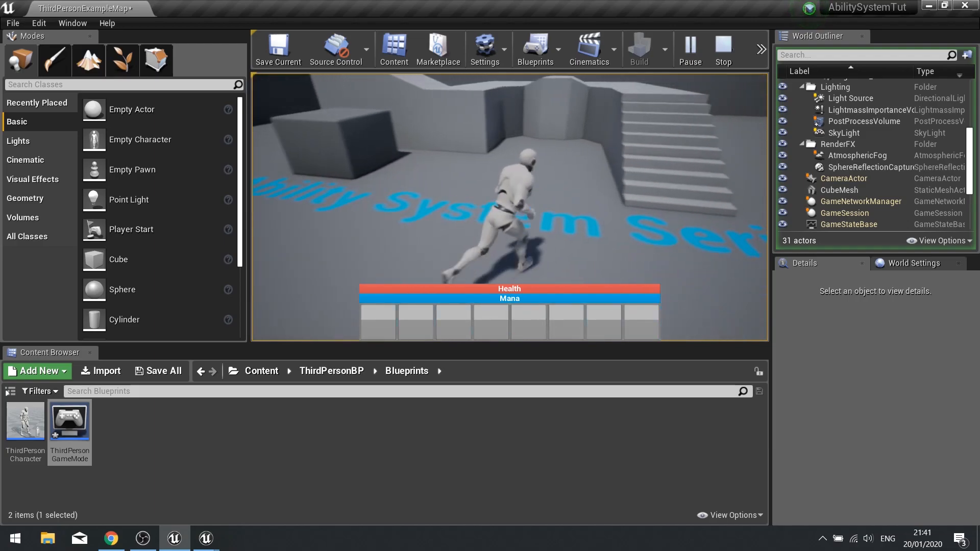
pyautogui.press('s')
pyautogui.press('d')
pyautogui.press('w')
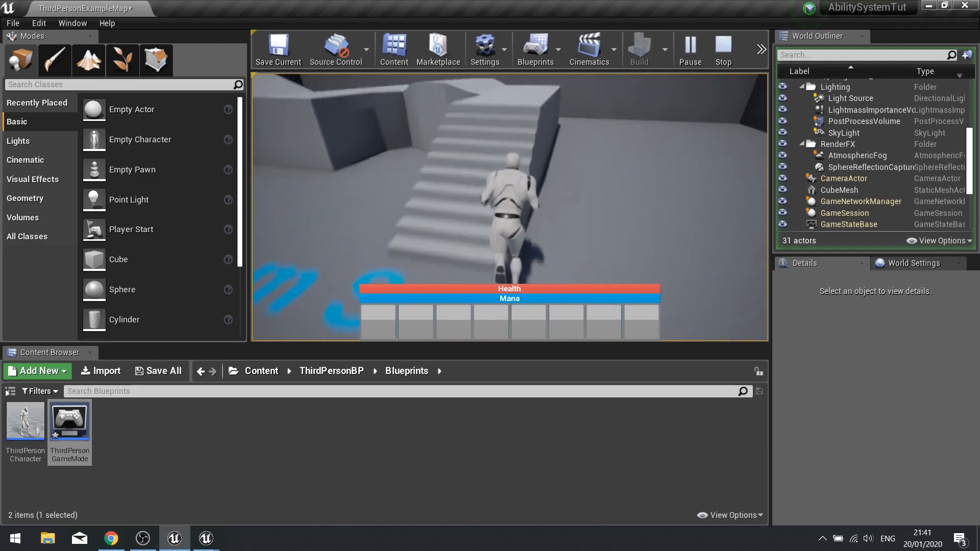
pyautogui.press('a')
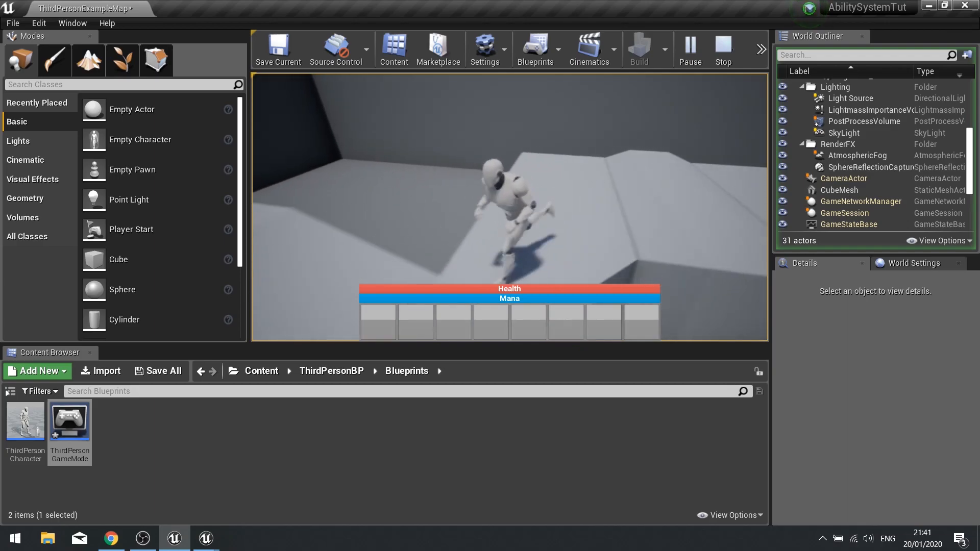
pyautogui.press('s')
pyautogui.press('d')
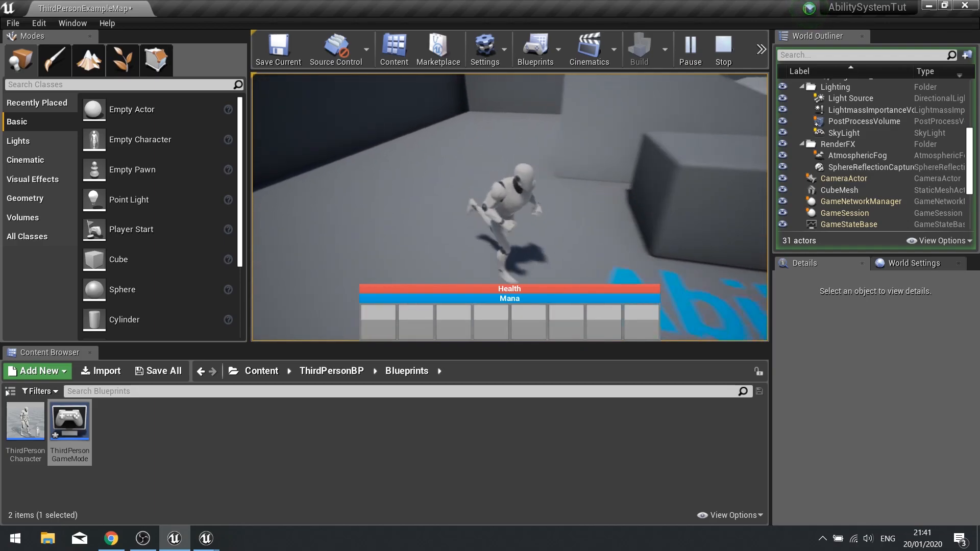
pyautogui.press('w')
pyautogui.press('d')
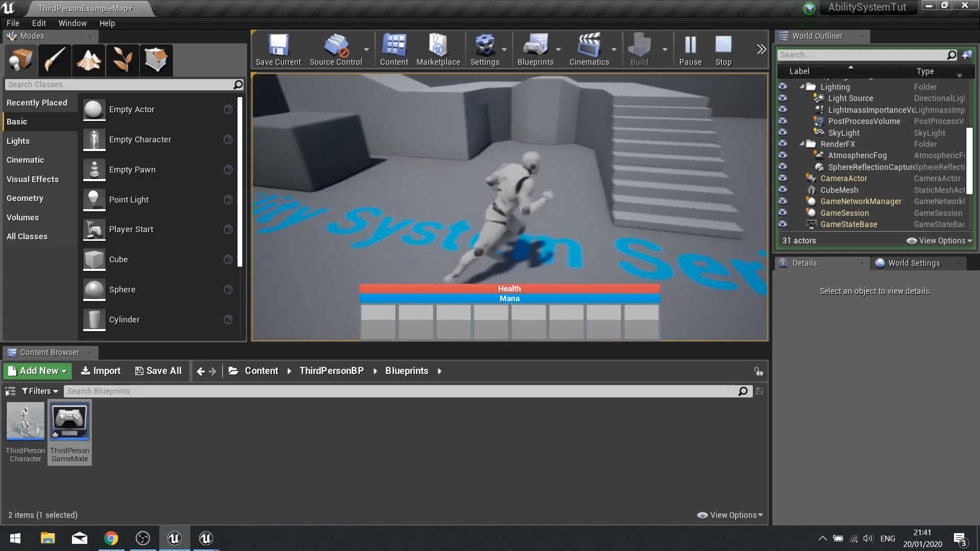
pyautogui.press('w')
pyautogui.press('a')
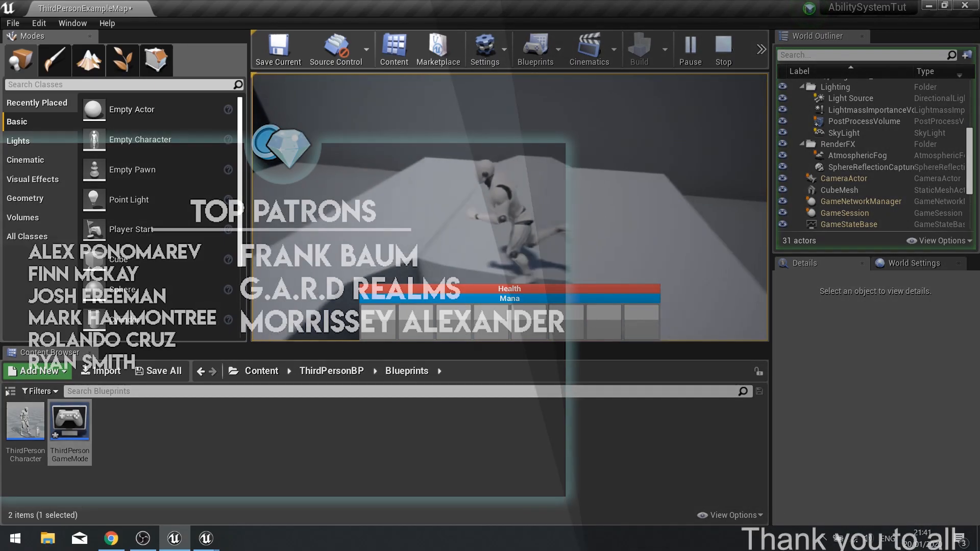
pyautogui.press('s')
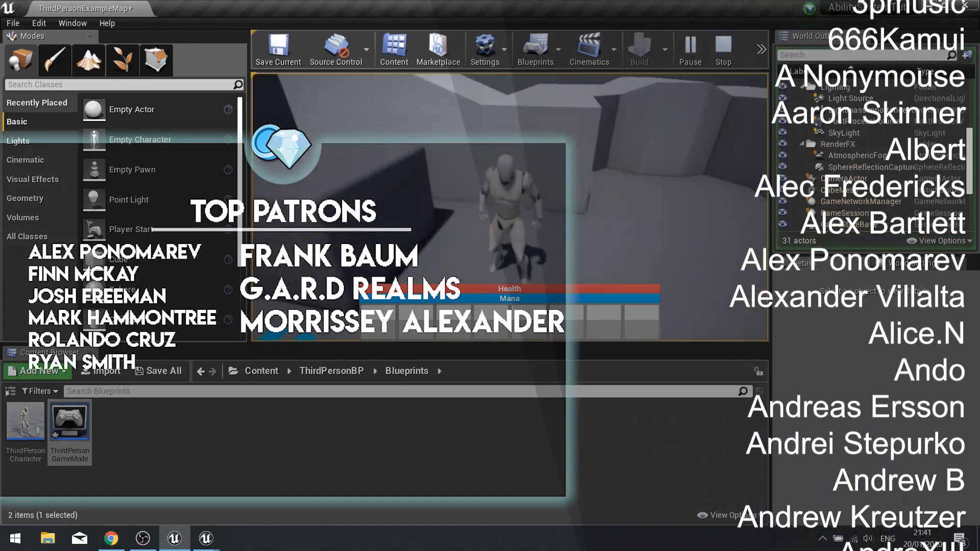